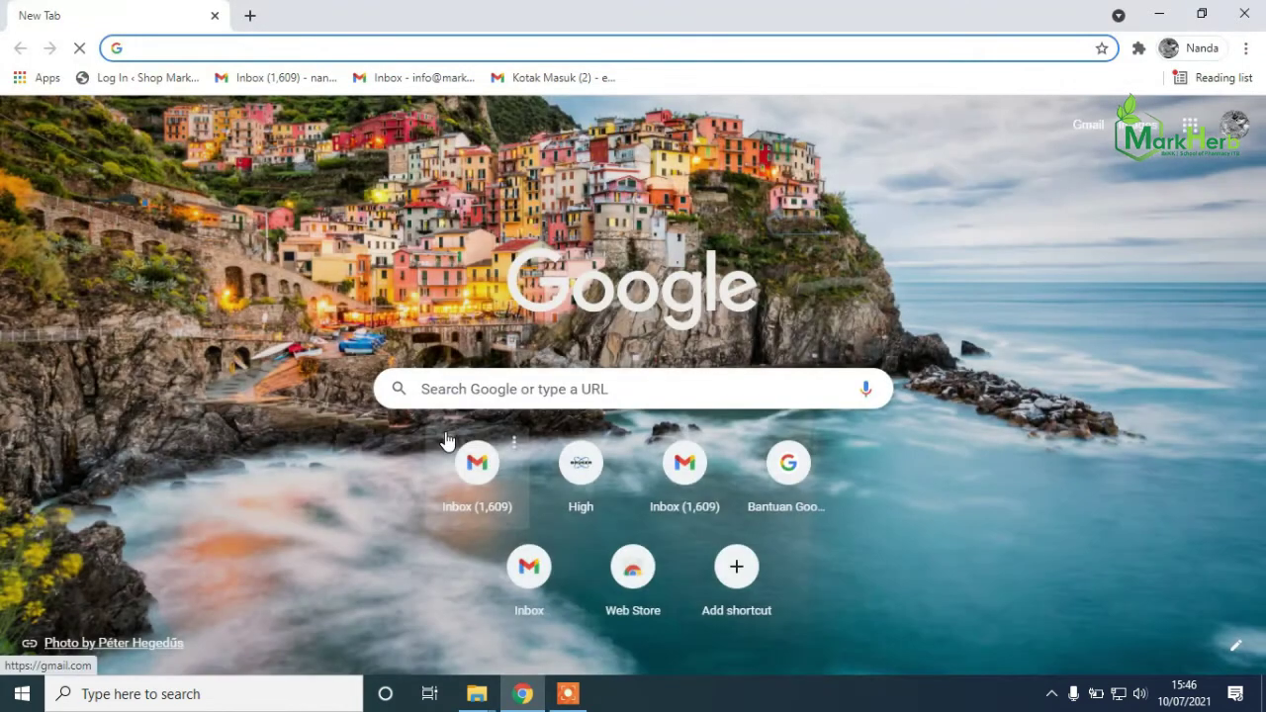
{"action": "type", "text": "www."}
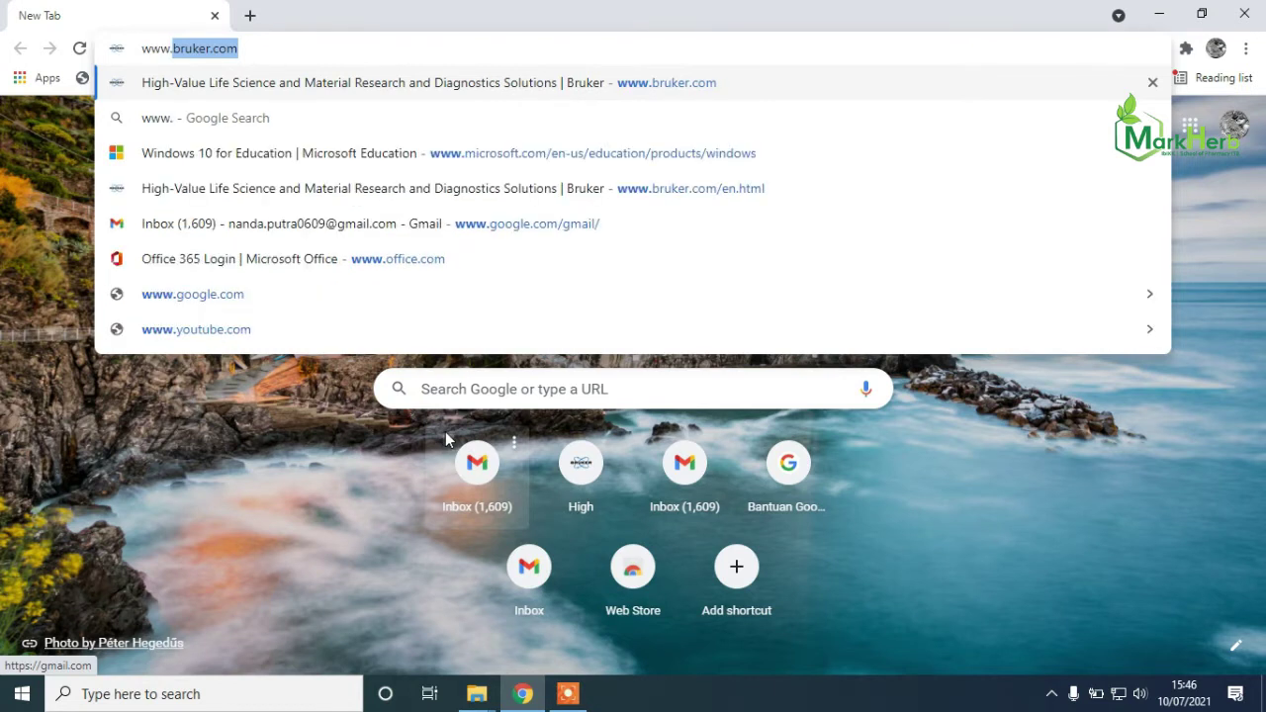
{"action": "type", "text": "bruker.com"}
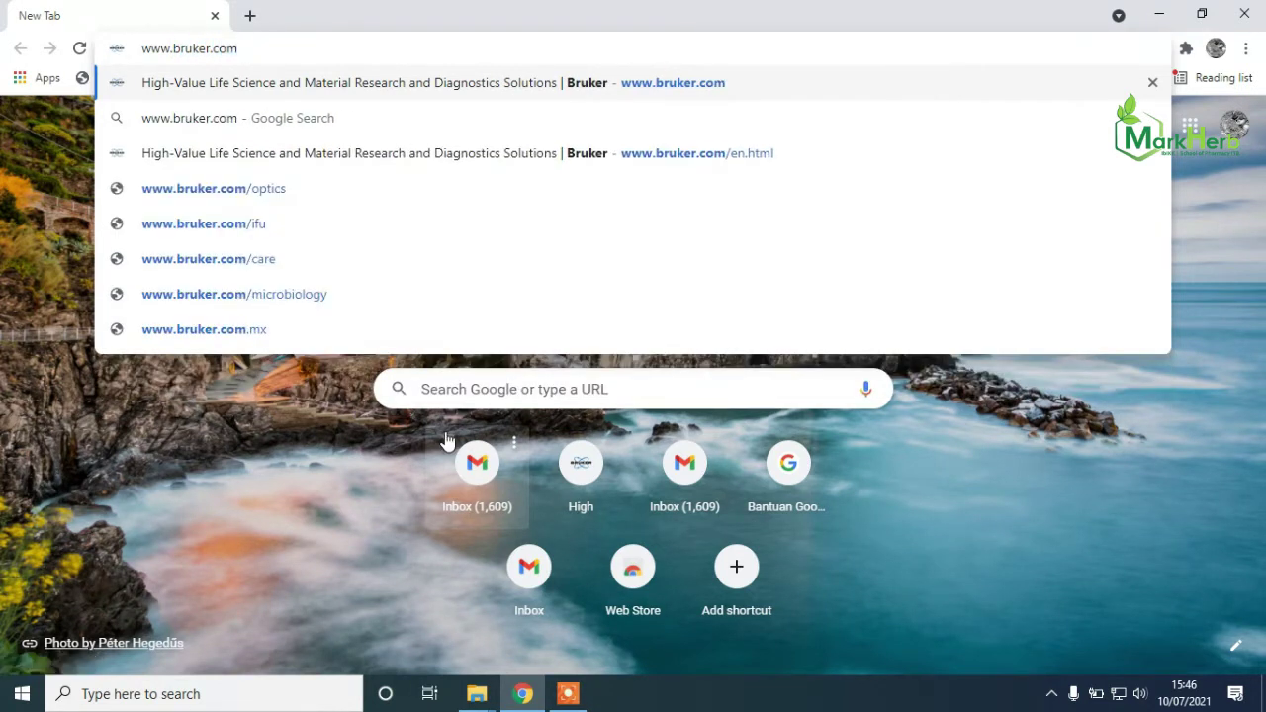
{"action": "key", "text": "Return"}
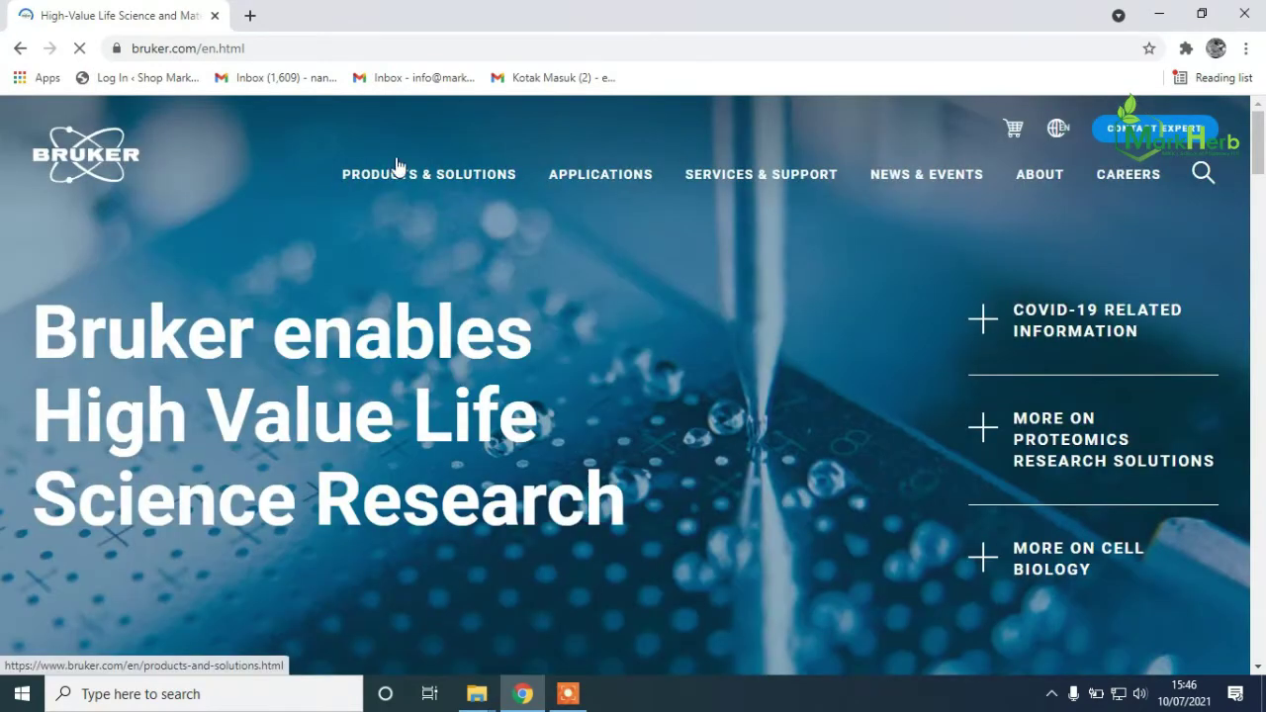
- Close the product navigation and open the new-user registration form from the Bruker login page
{"action": "left_click", "coordinate": [399, 172]}
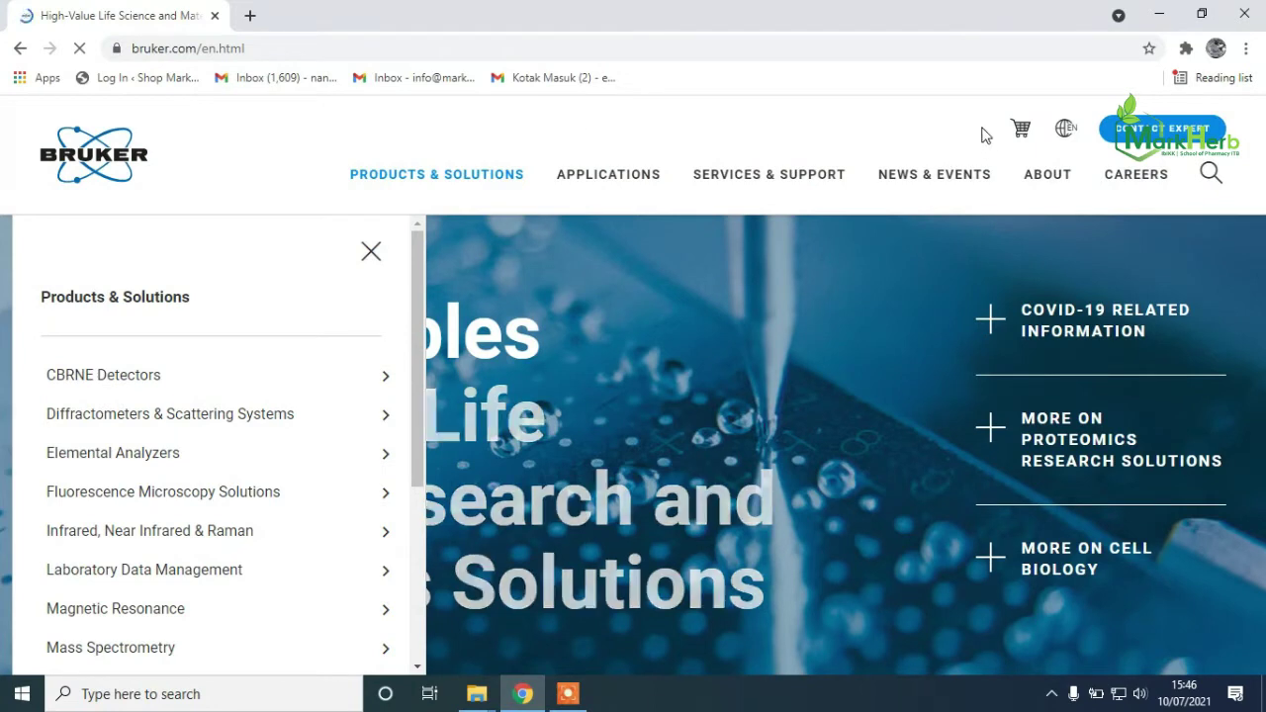
{"action": "left_click", "coordinate": [372, 254]}
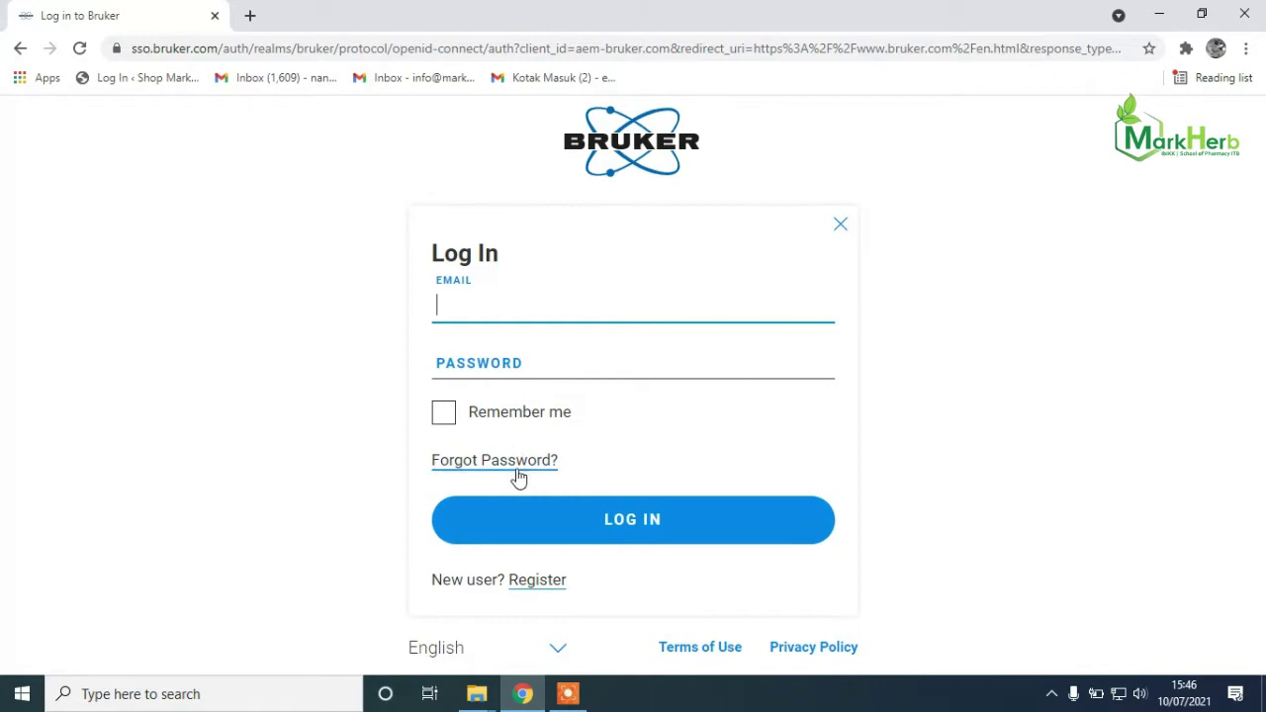
{"action": "left_click", "coordinate": [531, 580]}
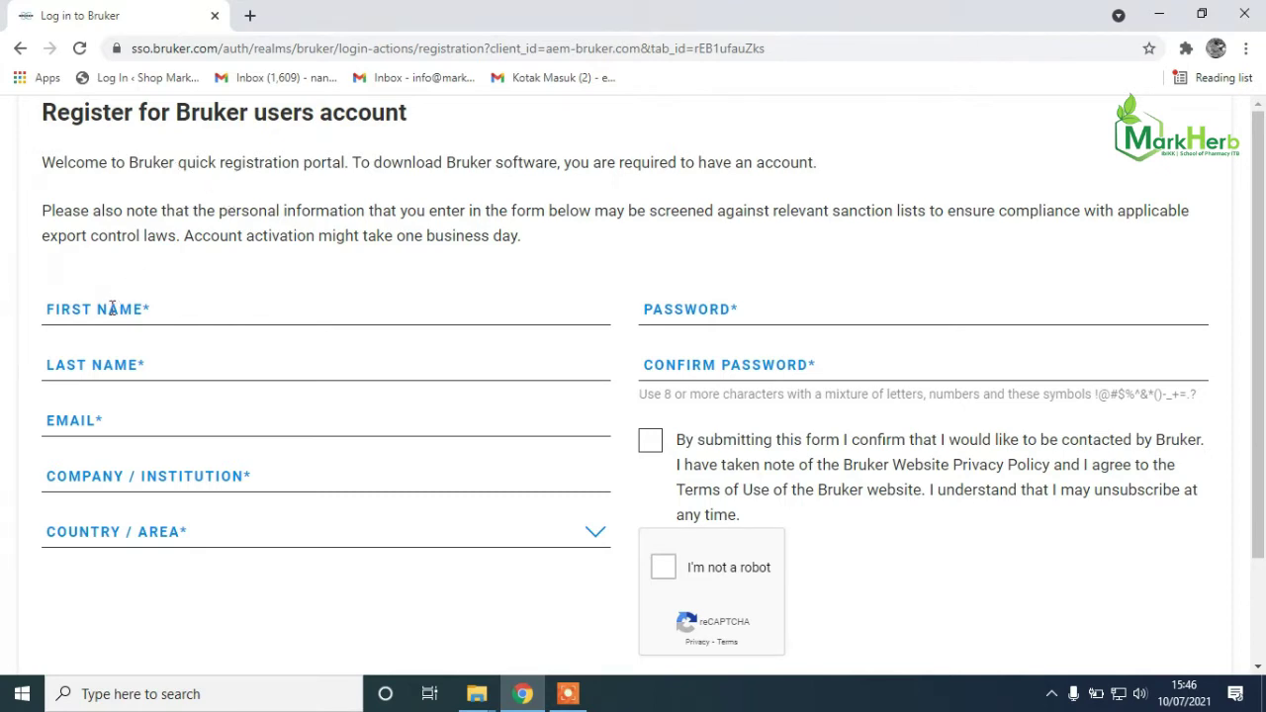
- Review the registration form's required fields, including the country/area choice, consent checkbox and reCAPTCHA
{"action": "left_click", "coordinate": [104, 535]}
{"action": "left_click", "coordinate": [105, 535]}
{"action": "scroll", "coordinate": [679, 448], "scroll_direction": "down", "scroll_amount": 1}
{"action": "scroll", "coordinate": [678, 448], "scroll_direction": "down", "scroll_amount": 1}
{"action": "scroll", "coordinate": [667, 387], "scroll_direction": "up", "scroll_amount": 1}
{"action": "scroll", "coordinate": [675, 381], "scroll_direction": "down", "scroll_amount": 2}
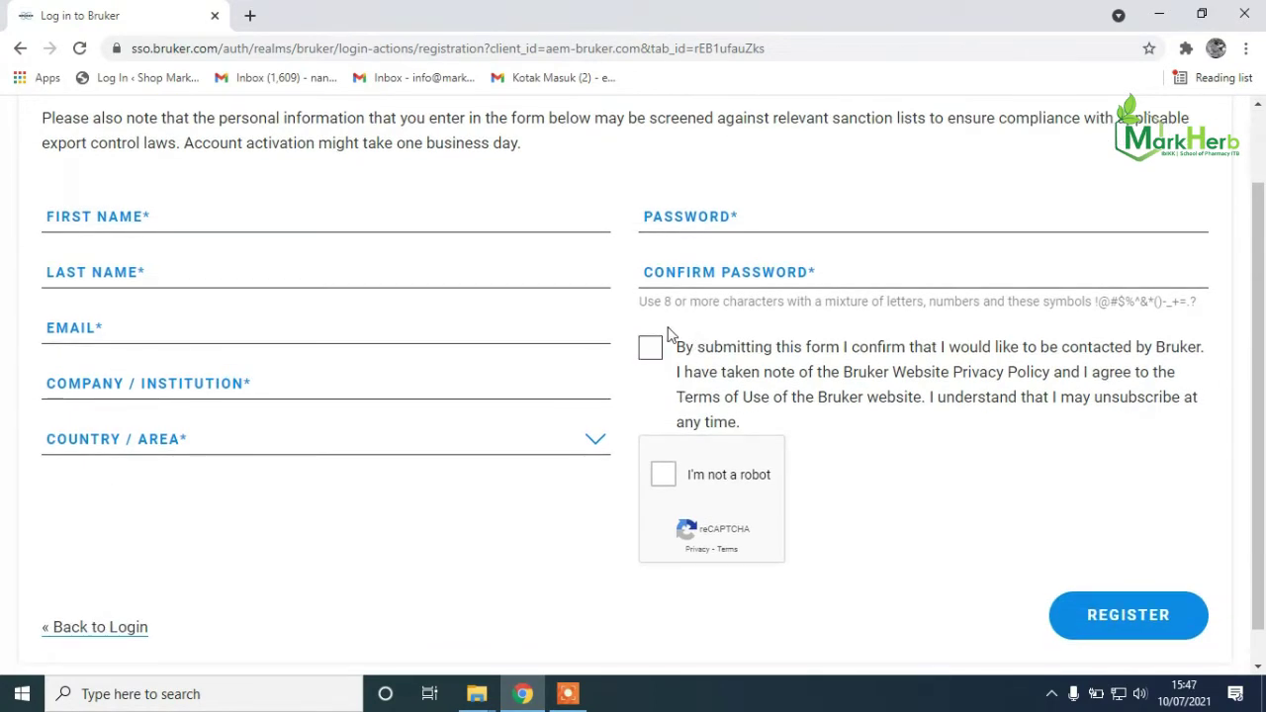
- Accept the contact and privacy terms and try the reCAPTCHA check, dismissing its challenge and returning to the email field
{"action": "left_click", "coordinate": [651, 348]}
{"action": "left_click", "coordinate": [661, 475]}
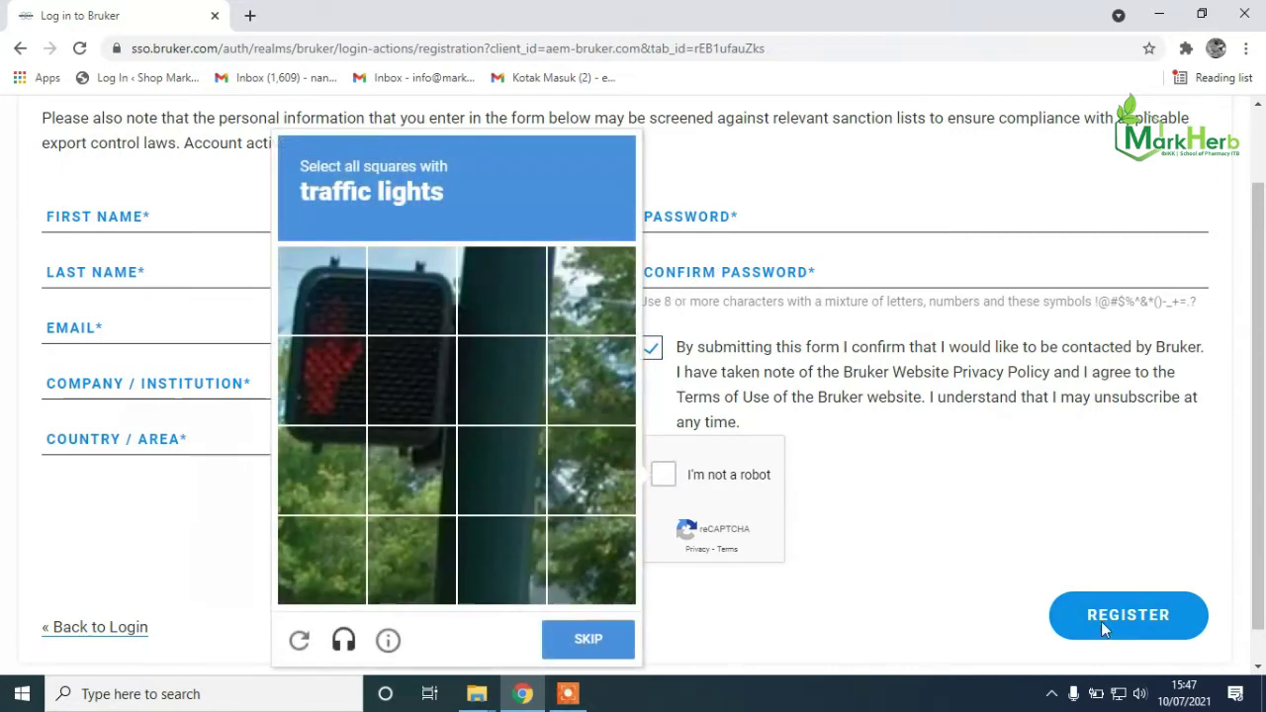
{"action": "left_click", "coordinate": [618, 649]}
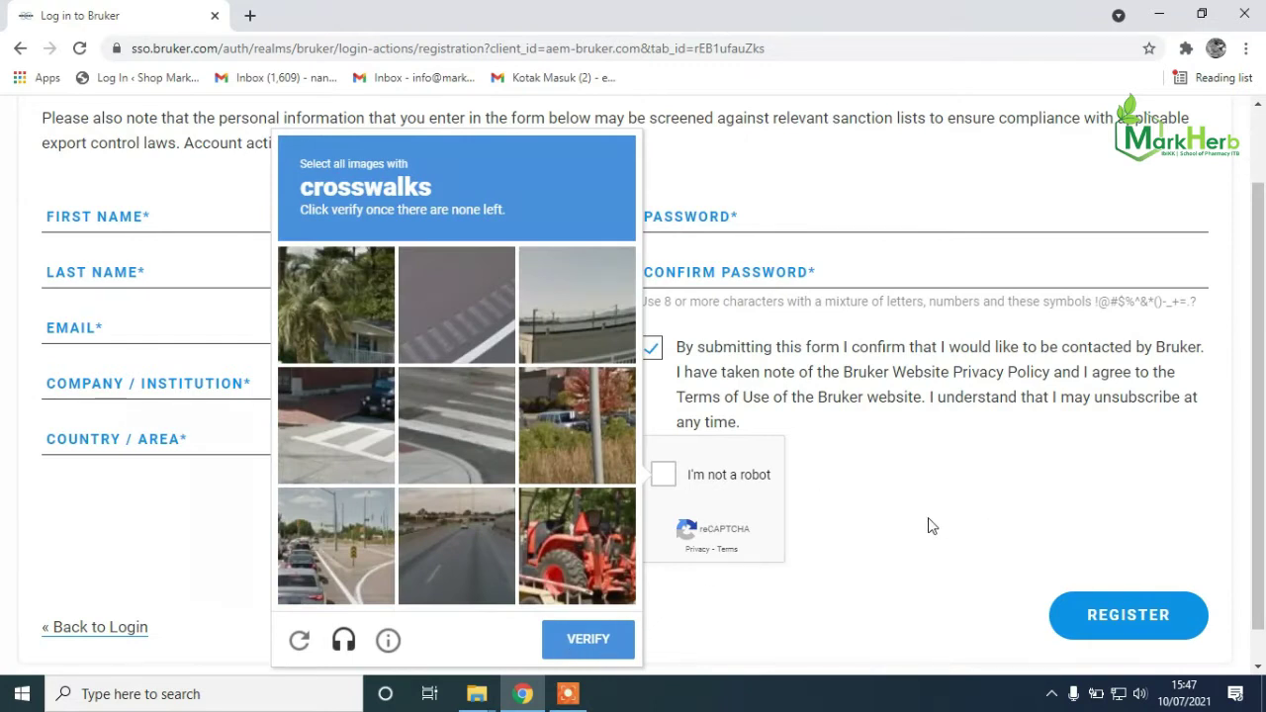
{"action": "left_click", "coordinate": [927, 526]}
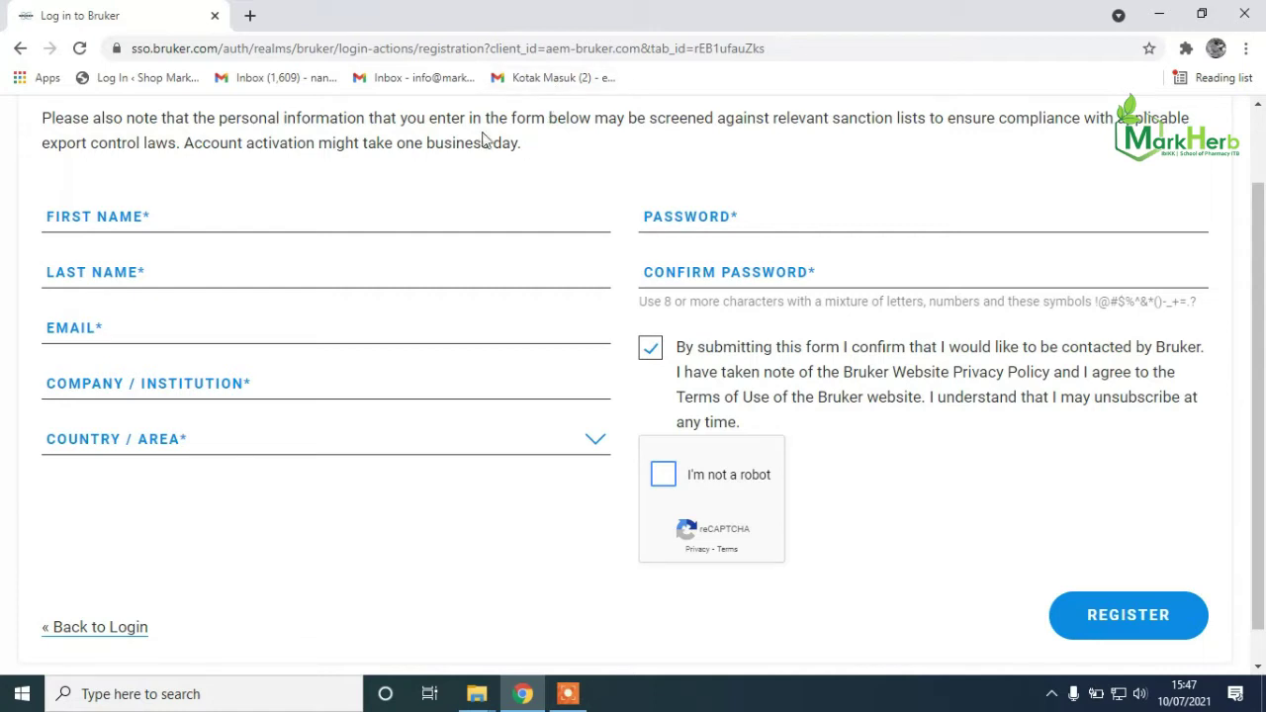
{"action": "left_click", "coordinate": [89, 331]}
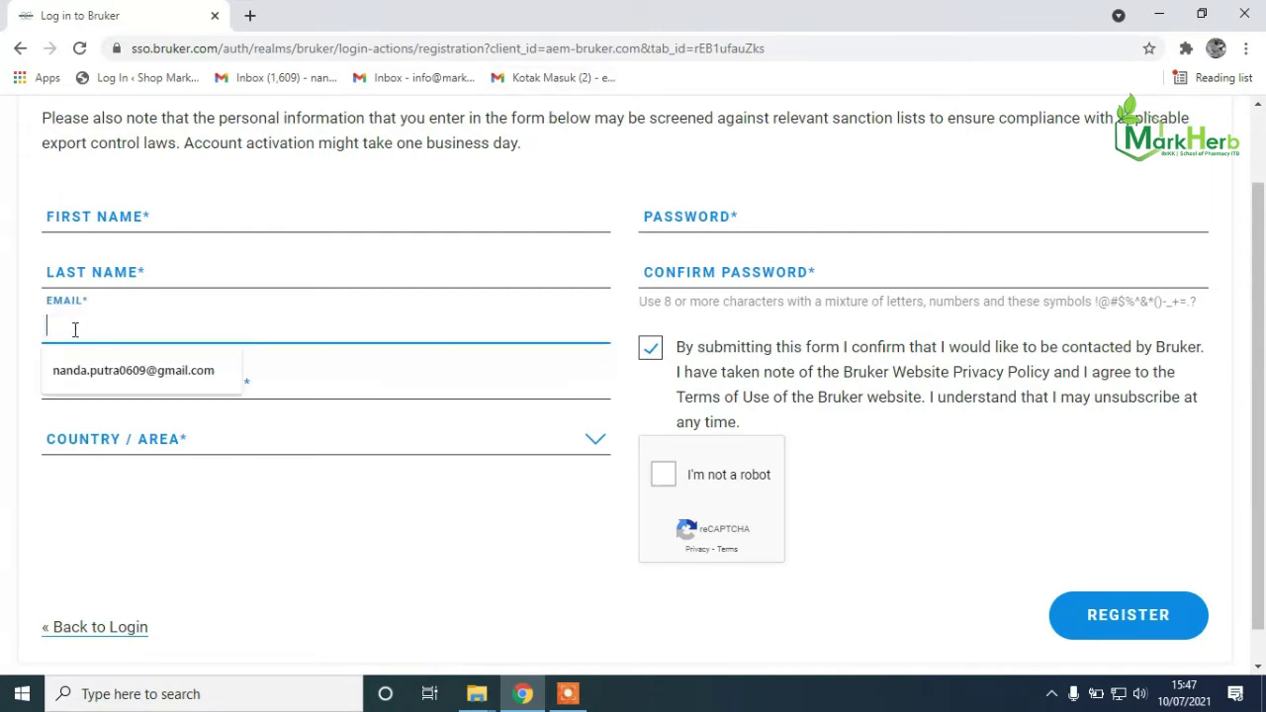
- Open the bruker.com registration verification email in the bookmarked Gmail inbox and follow its e-mail address verification link
{"action": "left_click", "coordinate": [559, 80]}
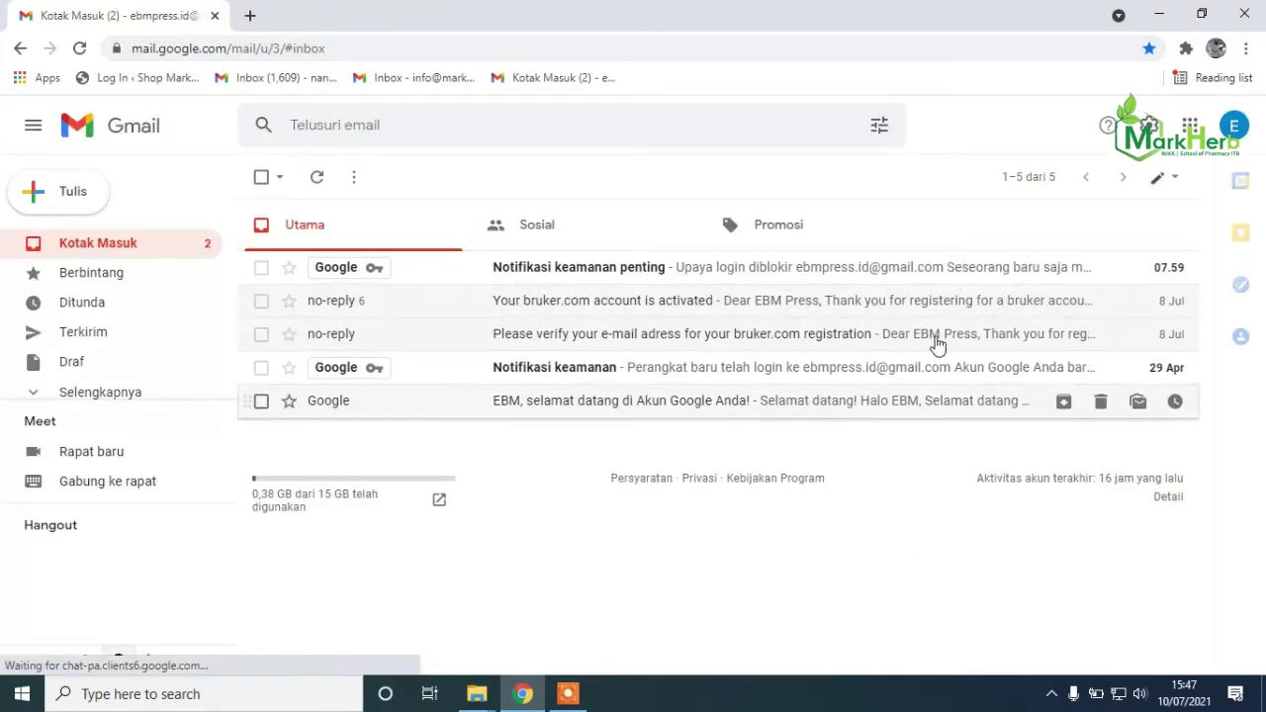
{"action": "left_click", "coordinate": [544, 347]}
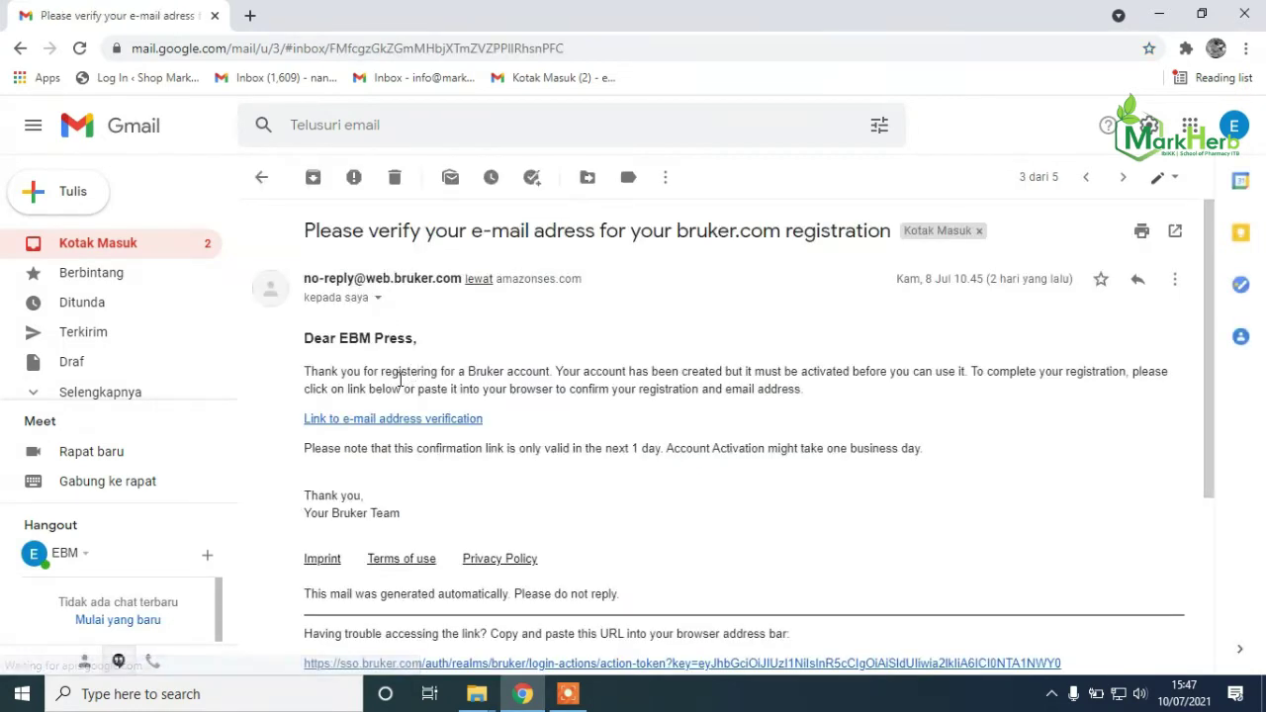
{"action": "scroll", "coordinate": [379, 413], "scroll_direction": "down", "scroll_amount": 1}
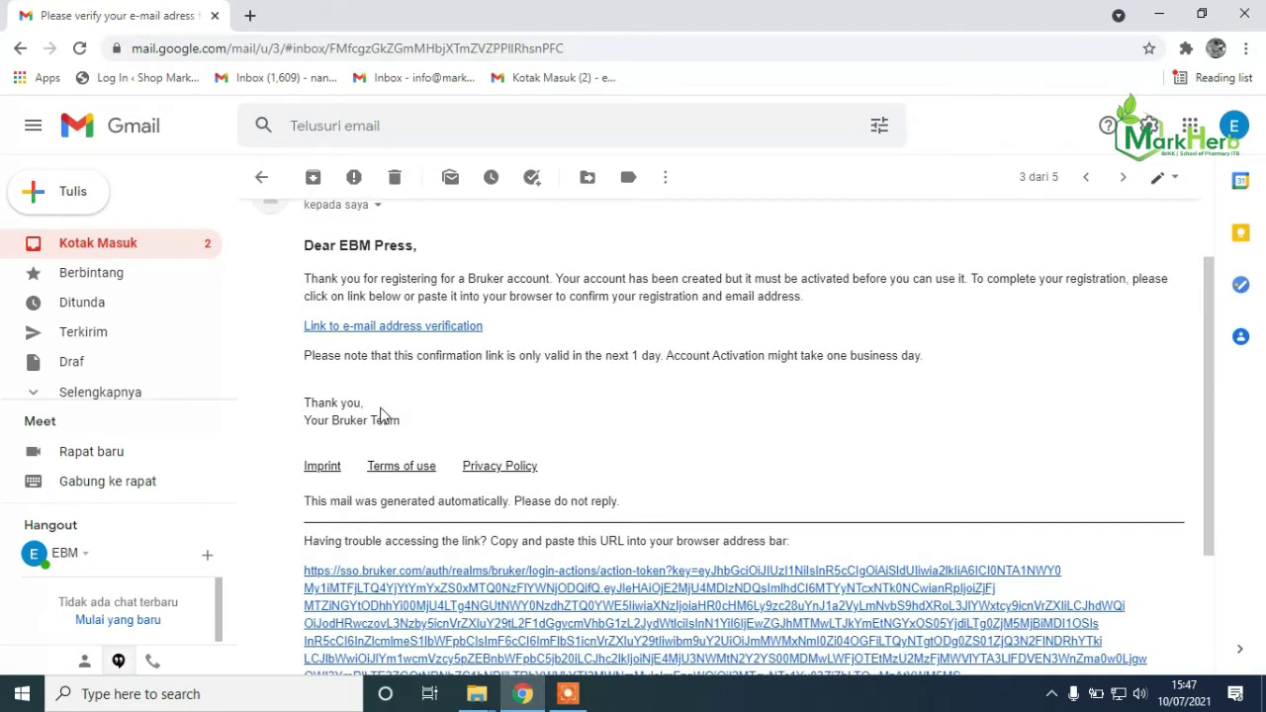
{"action": "left_click", "coordinate": [436, 340]}
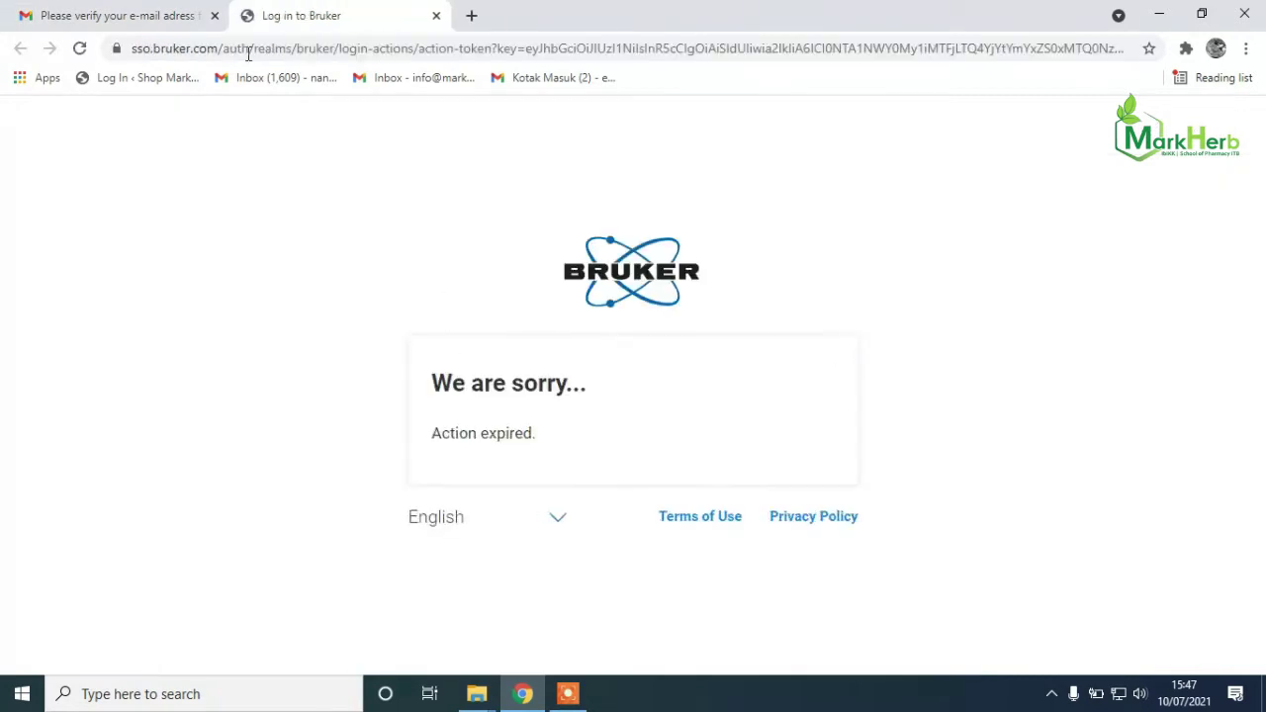
- Examine the page opened by the verification link alongside the instructions in the verification email
{"action": "left_click", "coordinate": [138, 12]}
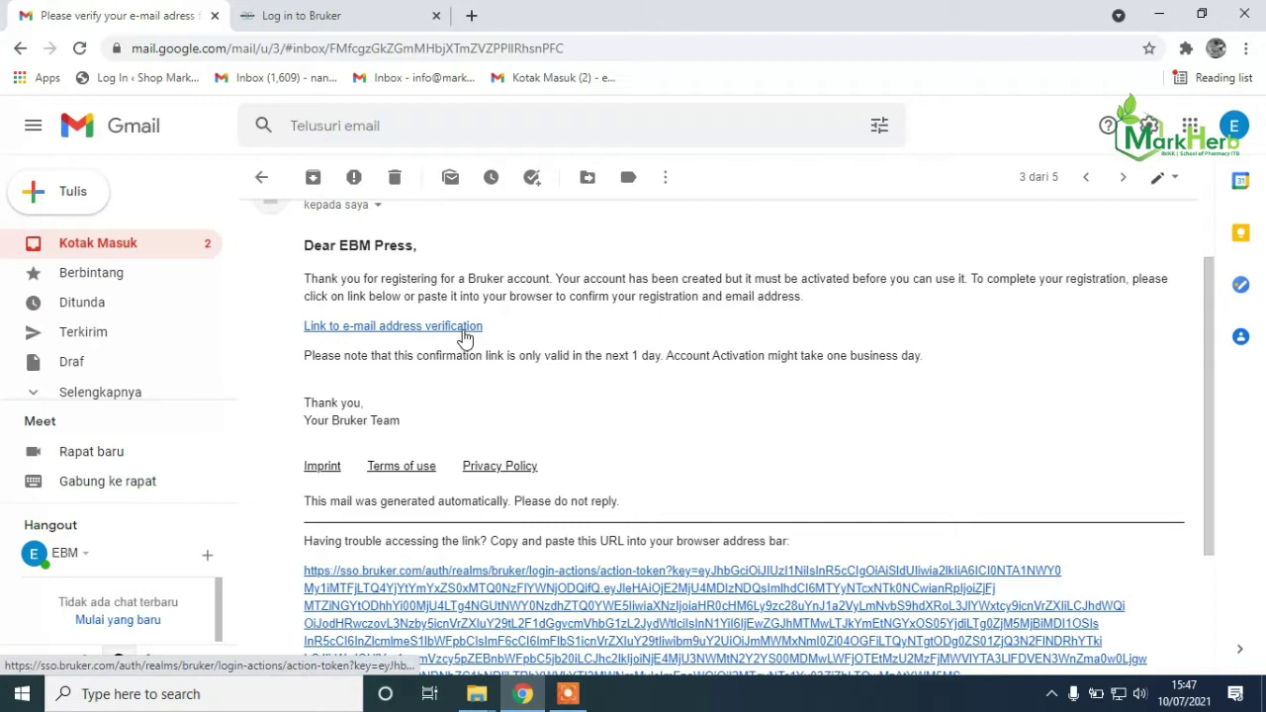
{"action": "left_click", "coordinate": [406, 8]}
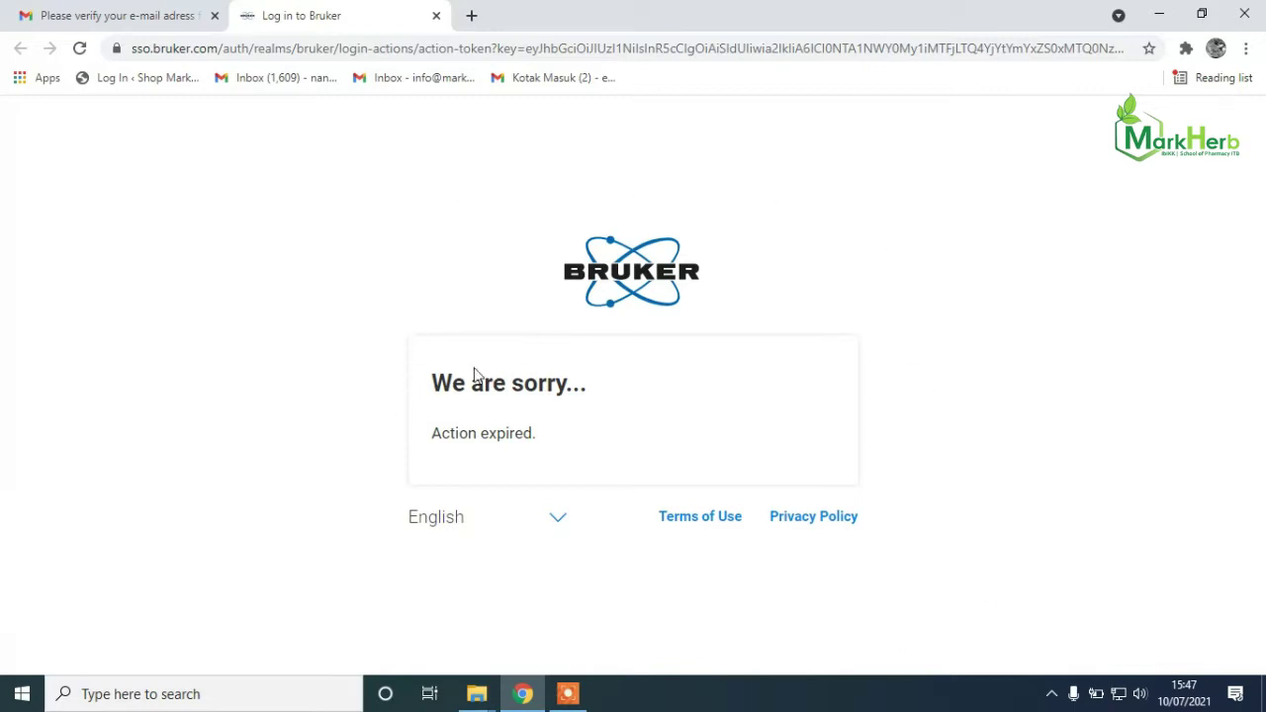
{"action": "left_click_drag", "start_coordinate": [435, 391], "coordinate": [554, 445]}
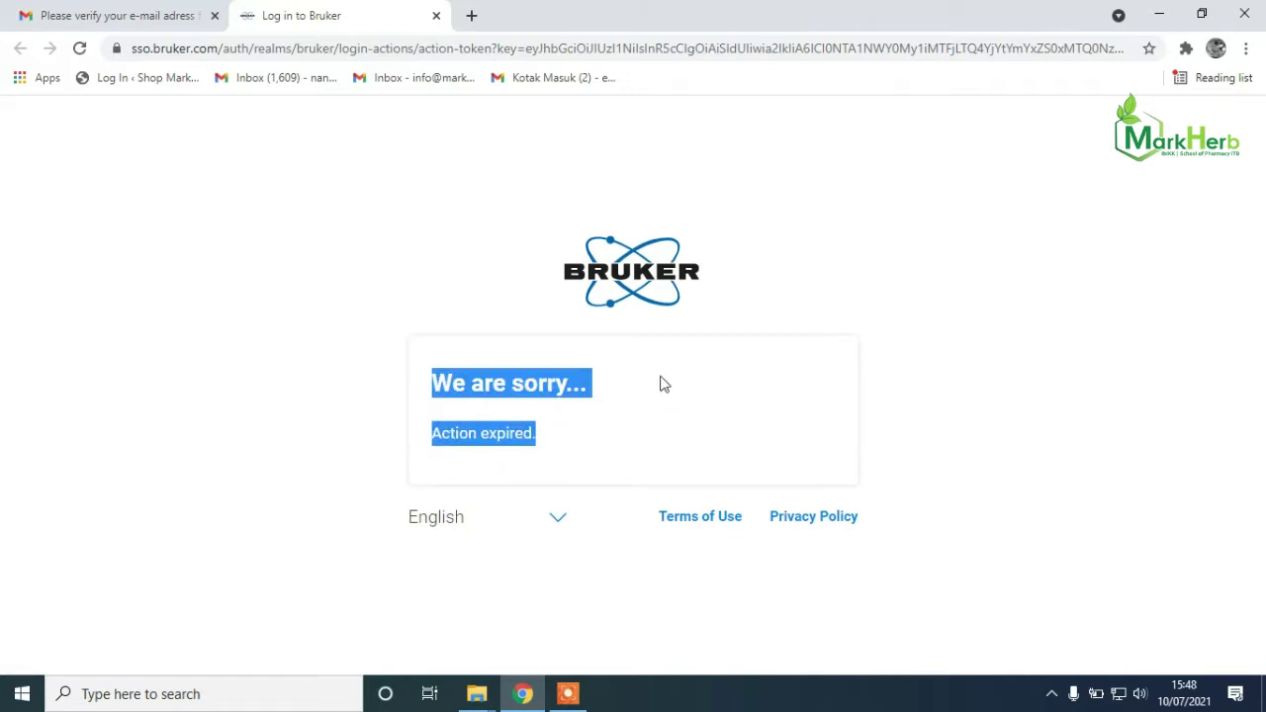
{"action": "left_click", "coordinate": [588, 394]}
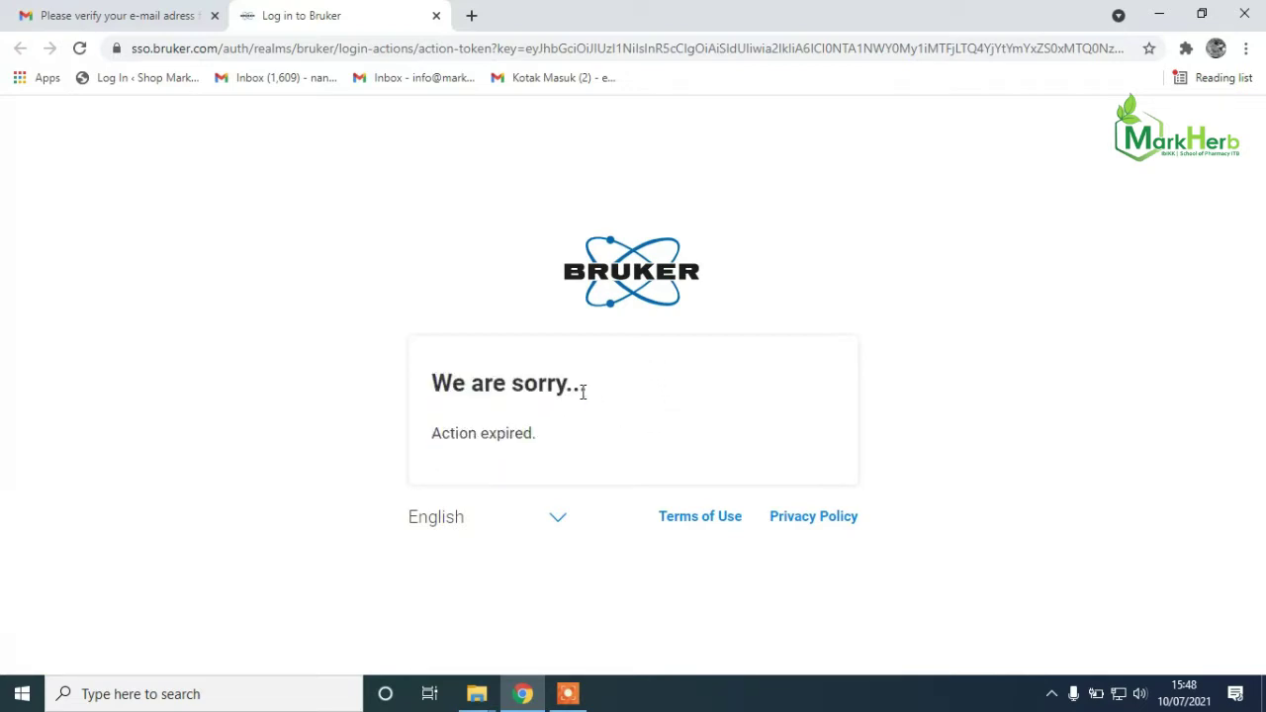
{"action": "left_click_drag", "start_coordinate": [435, 384], "coordinate": [548, 444]}
{"action": "left_click", "coordinate": [683, 386]}
{"action": "left_click", "coordinate": [197, 12]}
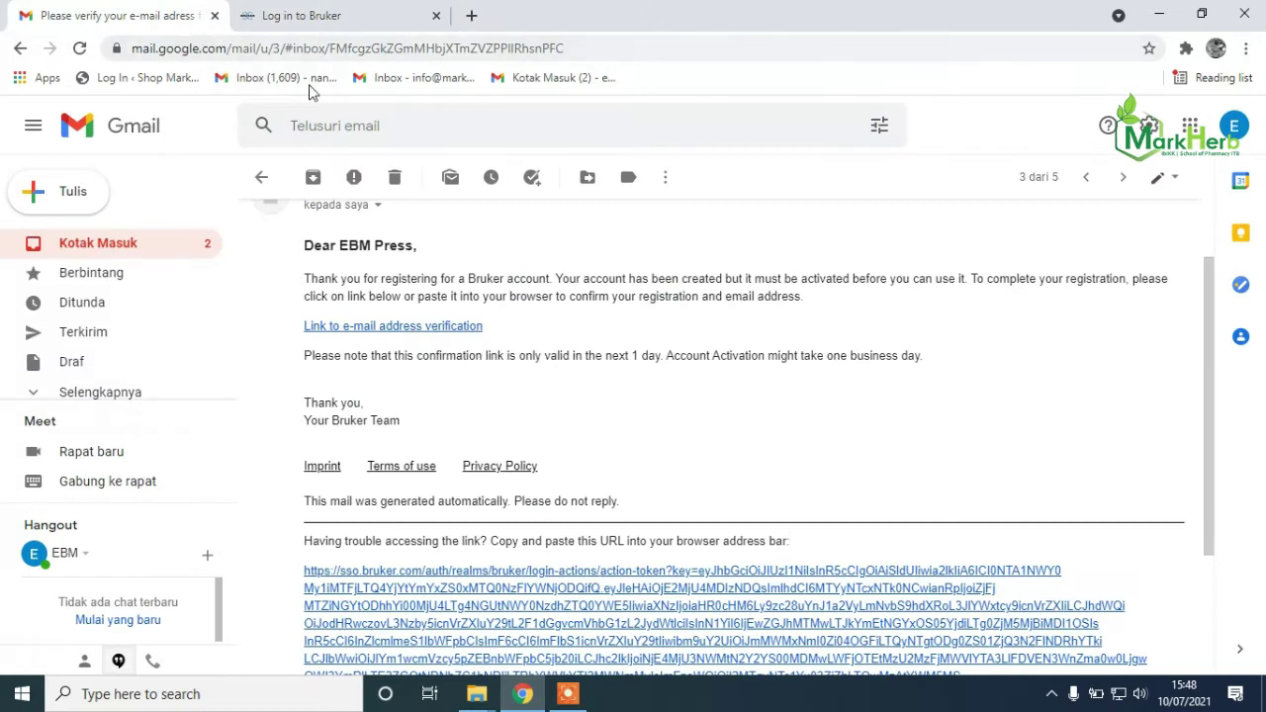
{"action": "scroll", "coordinate": [444, 338], "scroll_direction": "up", "scroll_amount": 1}
{"action": "scroll", "coordinate": [495, 337], "scroll_direction": "down", "scroll_amount": 1}
{"action": "scroll", "coordinate": [514, 333], "scroll_direction": "up", "scroll_amount": 1}
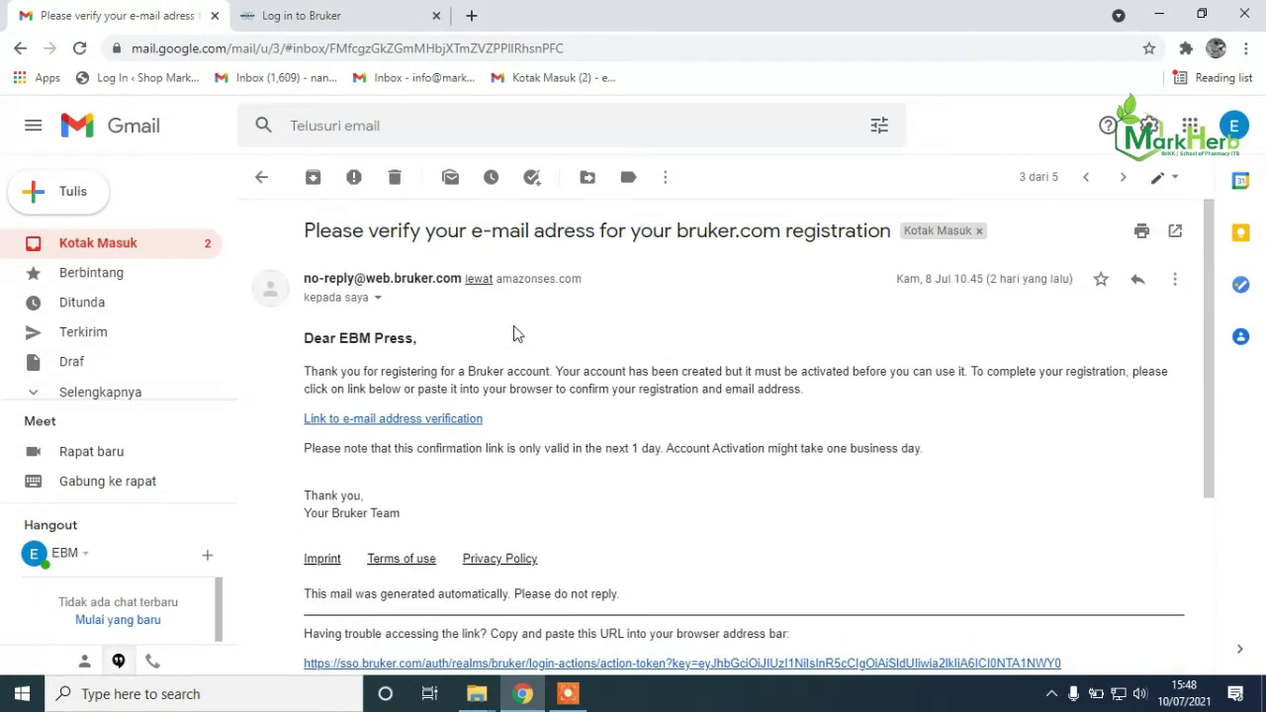
- Refresh the mailbox and read the "Your bruker.com account is activated" email in the inbox
{"action": "left_click", "coordinate": [80, 49]}
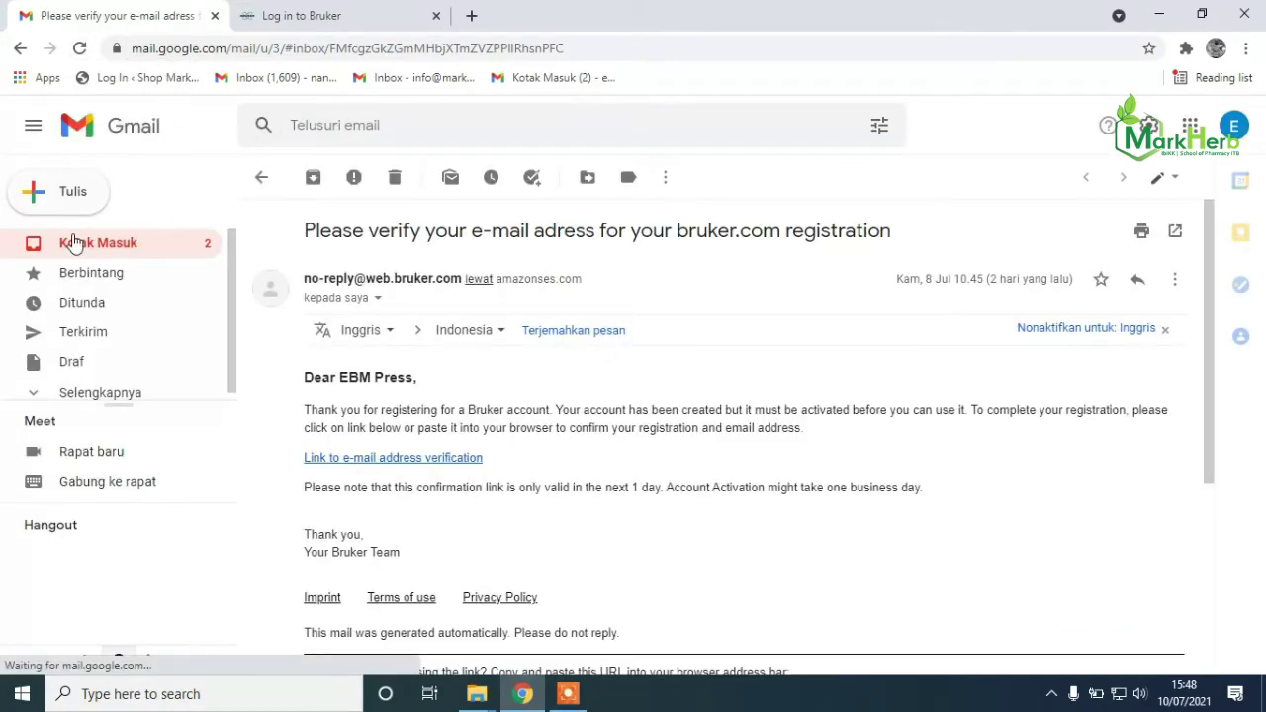
{"action": "left_click", "coordinate": [74, 242]}
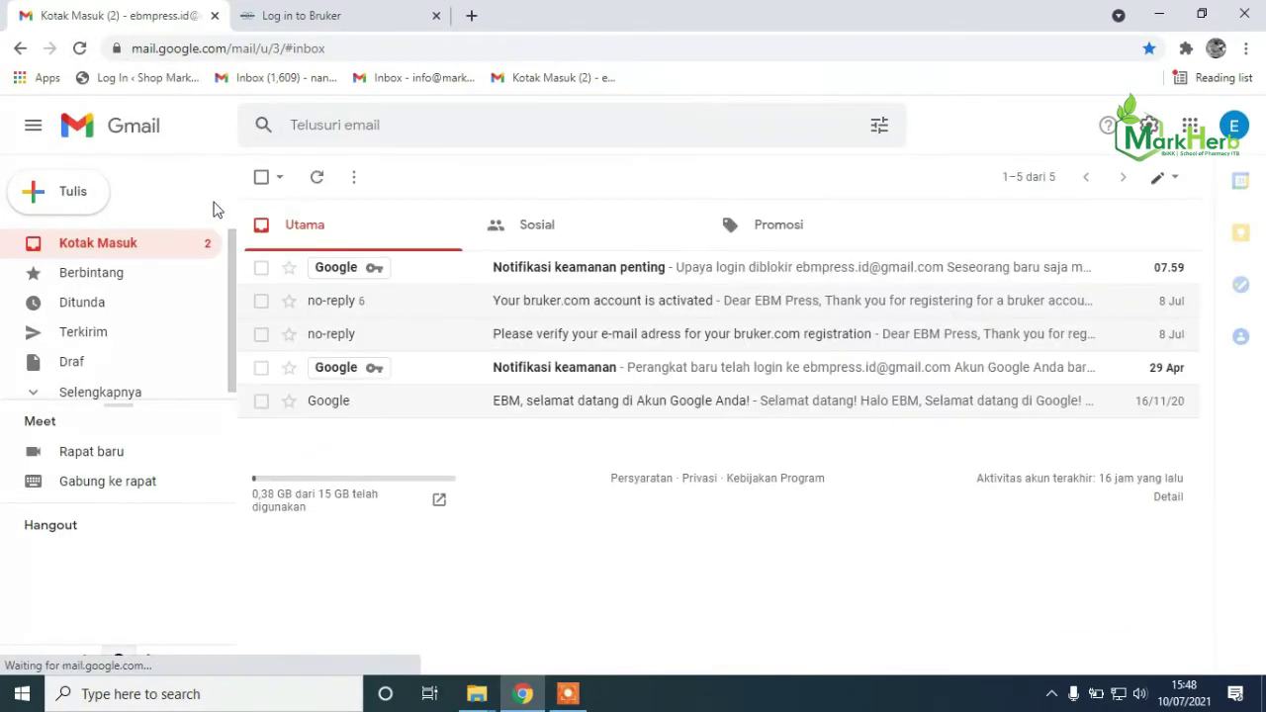
{"action": "left_click", "coordinate": [504, 299]}
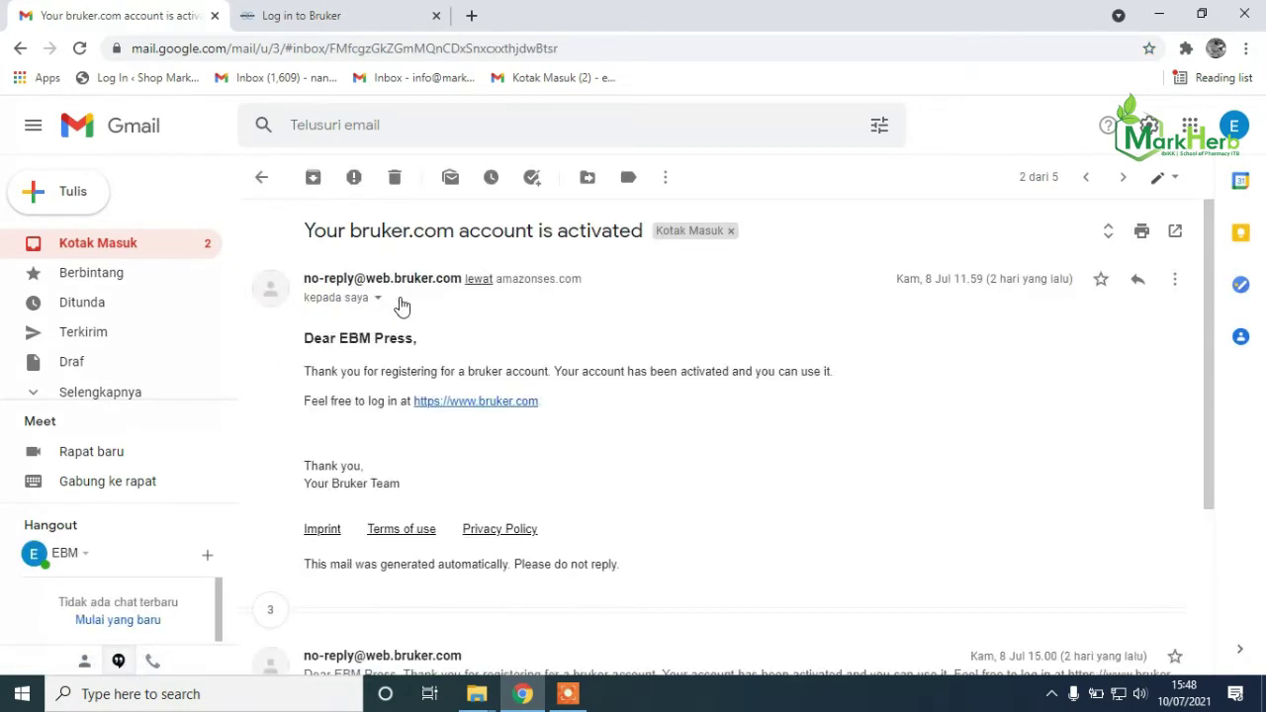
{"action": "left_click_drag", "start_coordinate": [313, 238], "coordinate": [632, 227]}
{"action": "left_click_drag", "start_coordinate": [306, 371], "coordinate": [822, 373]}
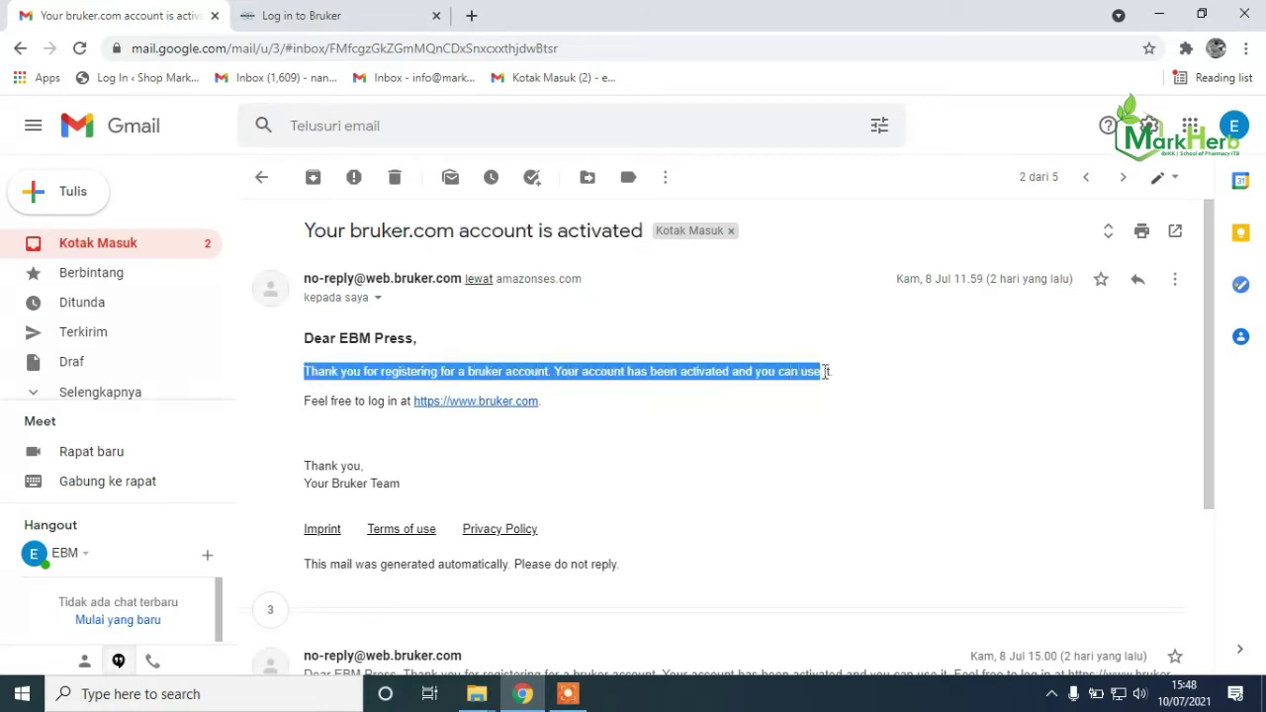
{"action": "left_click", "coordinate": [565, 419]}
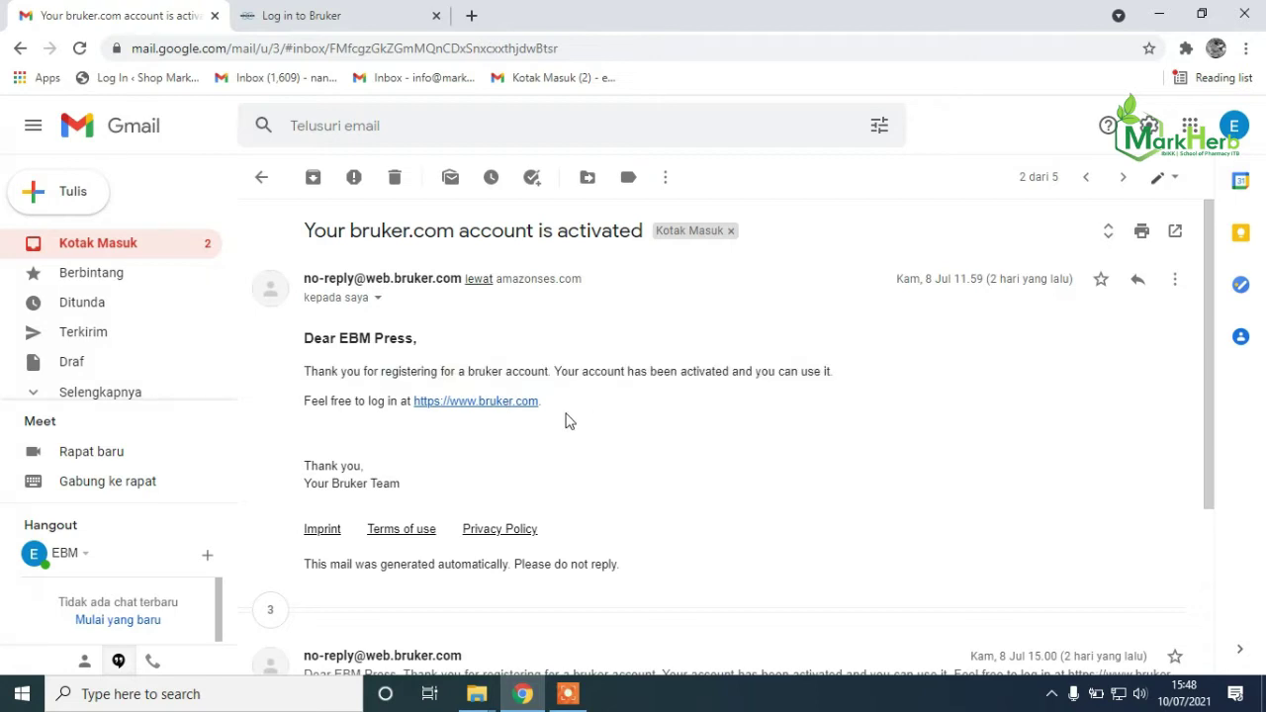
{"action": "left_click_drag", "start_coordinate": [548, 406], "coordinate": [417, 403]}
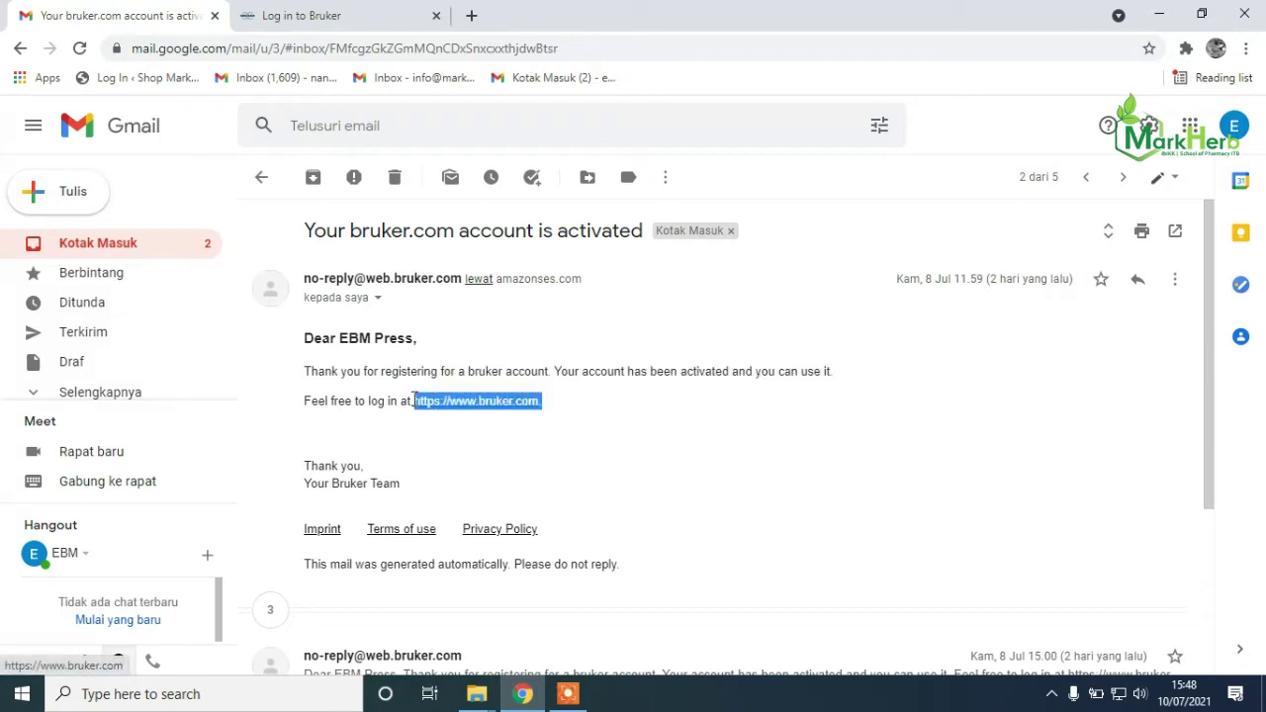
{"action": "right_click", "coordinate": [421, 408]}
{"action": "left_click", "coordinate": [452, 421]}
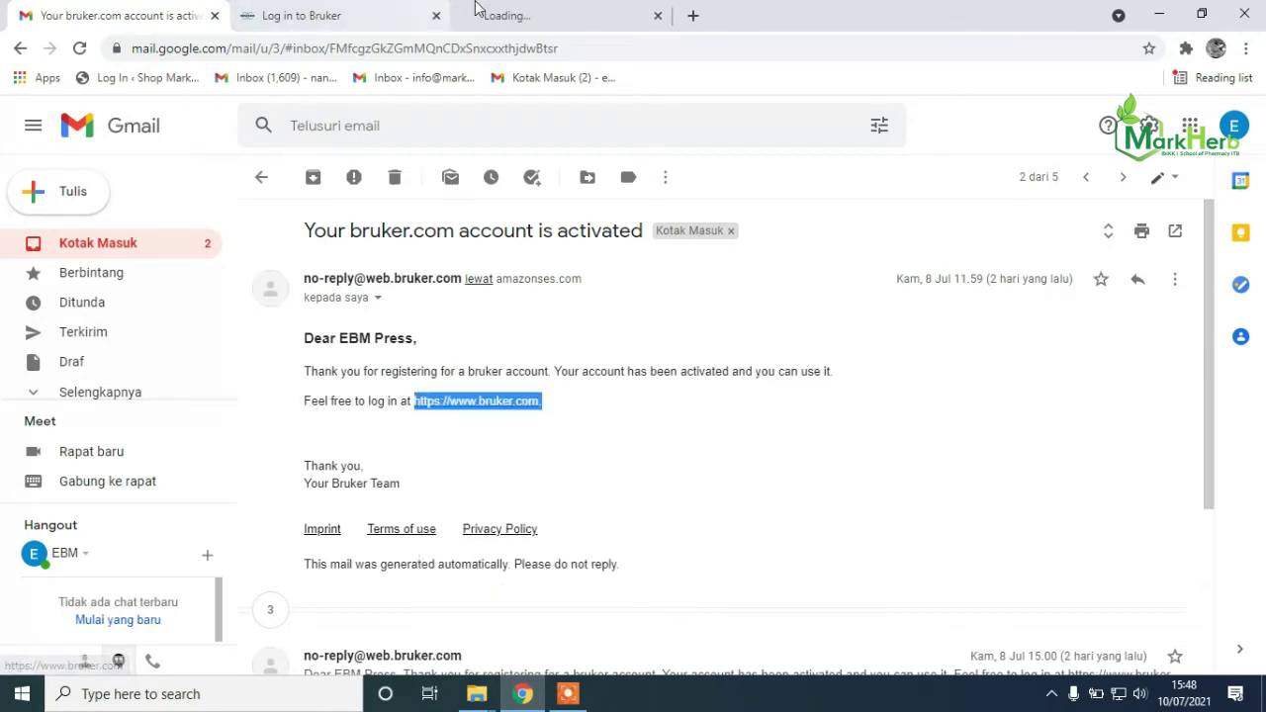
{"action": "left_click", "coordinate": [527, 10]}
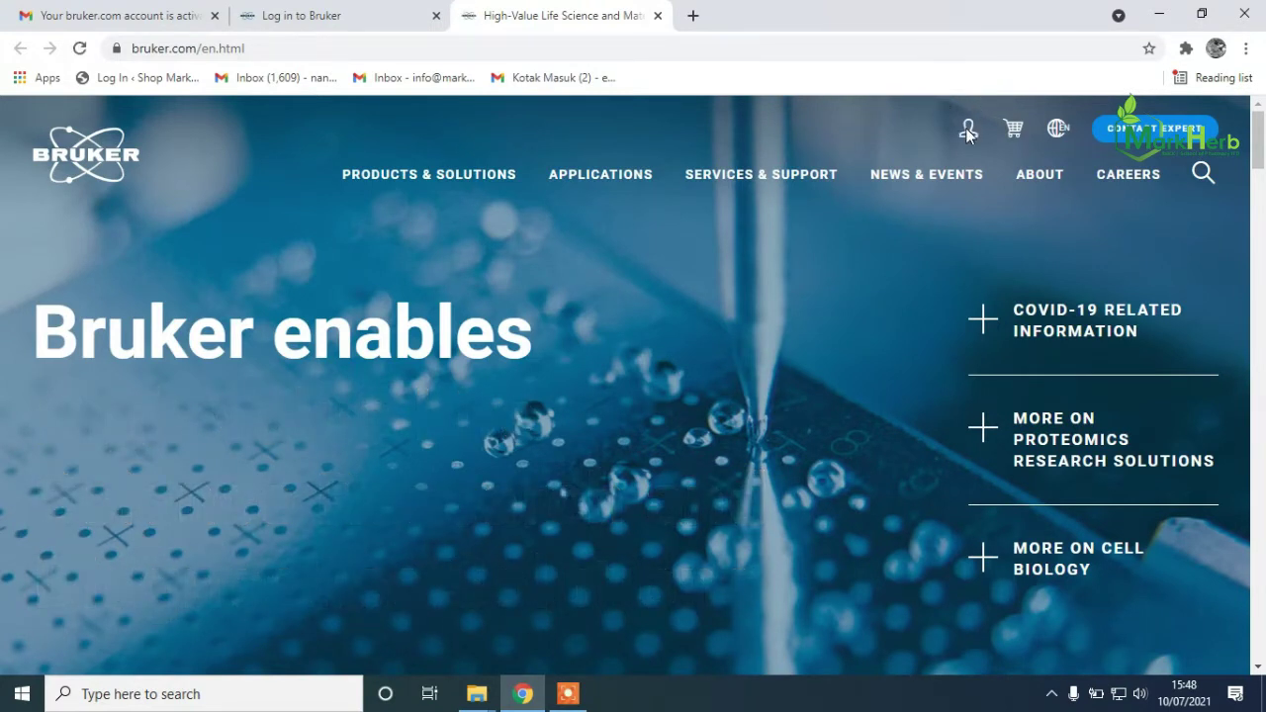
{"action": "left_click", "coordinate": [969, 131]}
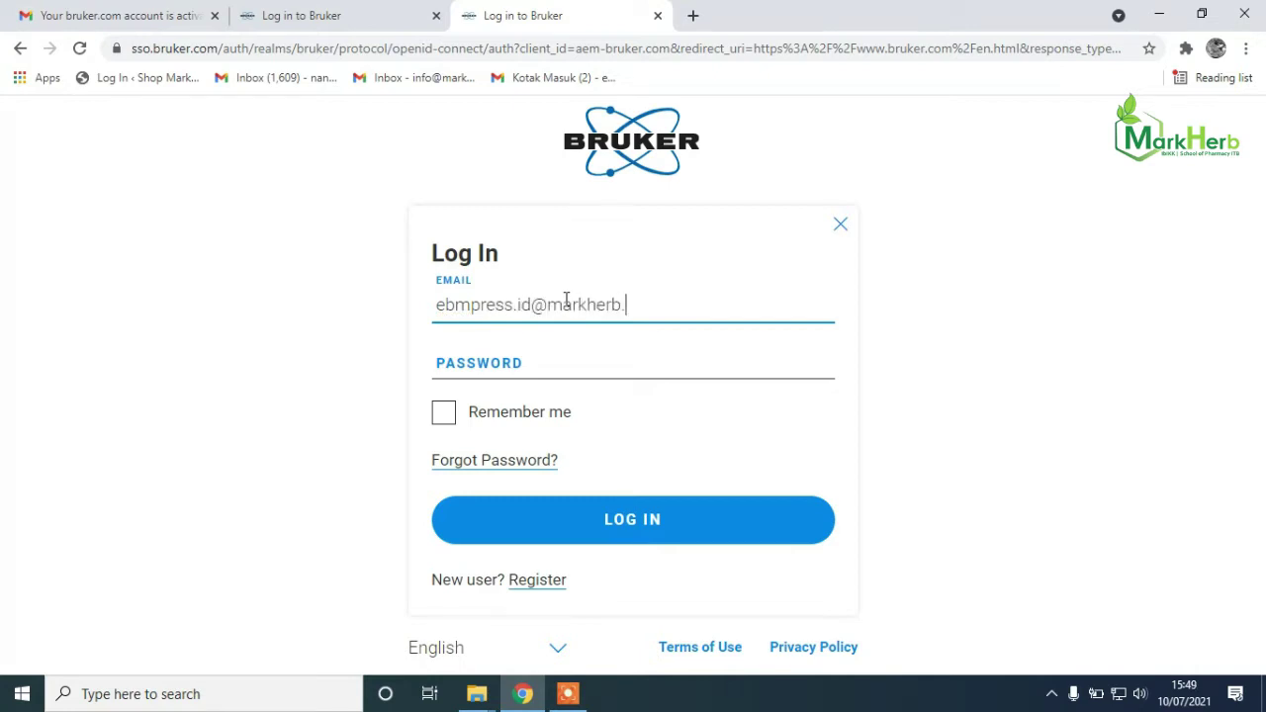
- Enter the account email and password and submit the Bruker login
{"action": "type", "text": "m"}
{"action": "key", "text": "Tab"}
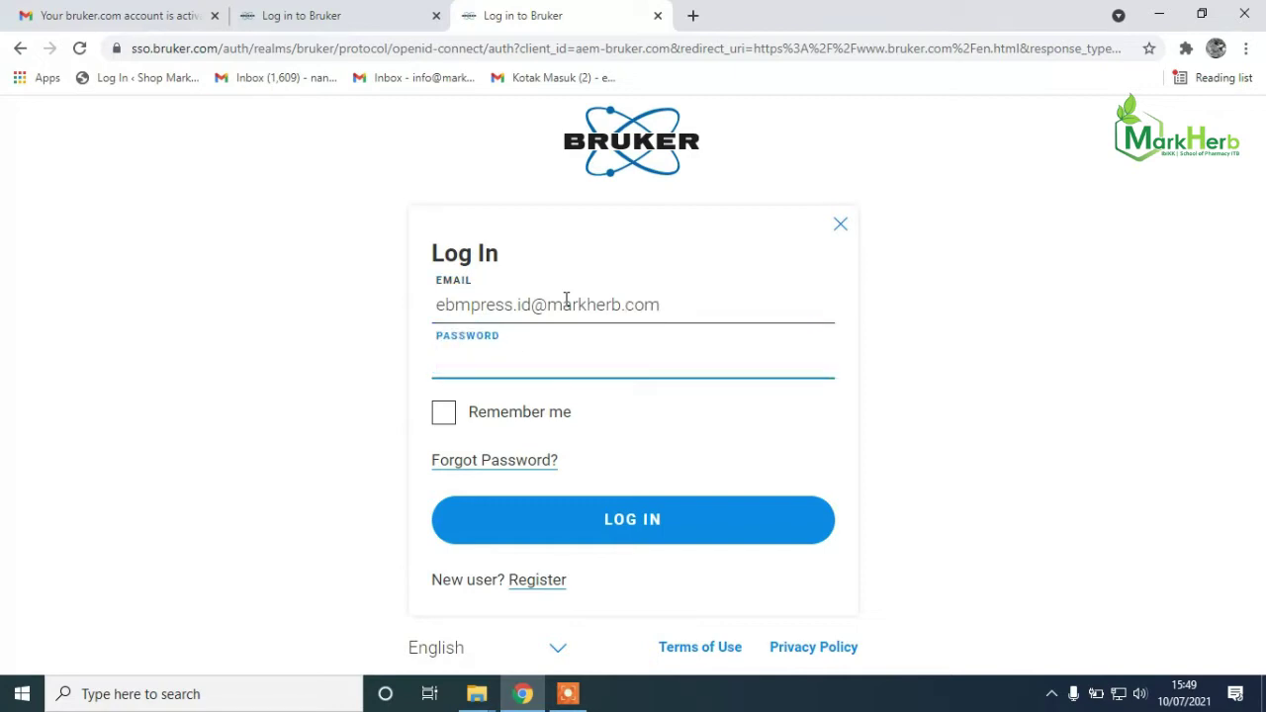
{"action": "type", "text": "••"}
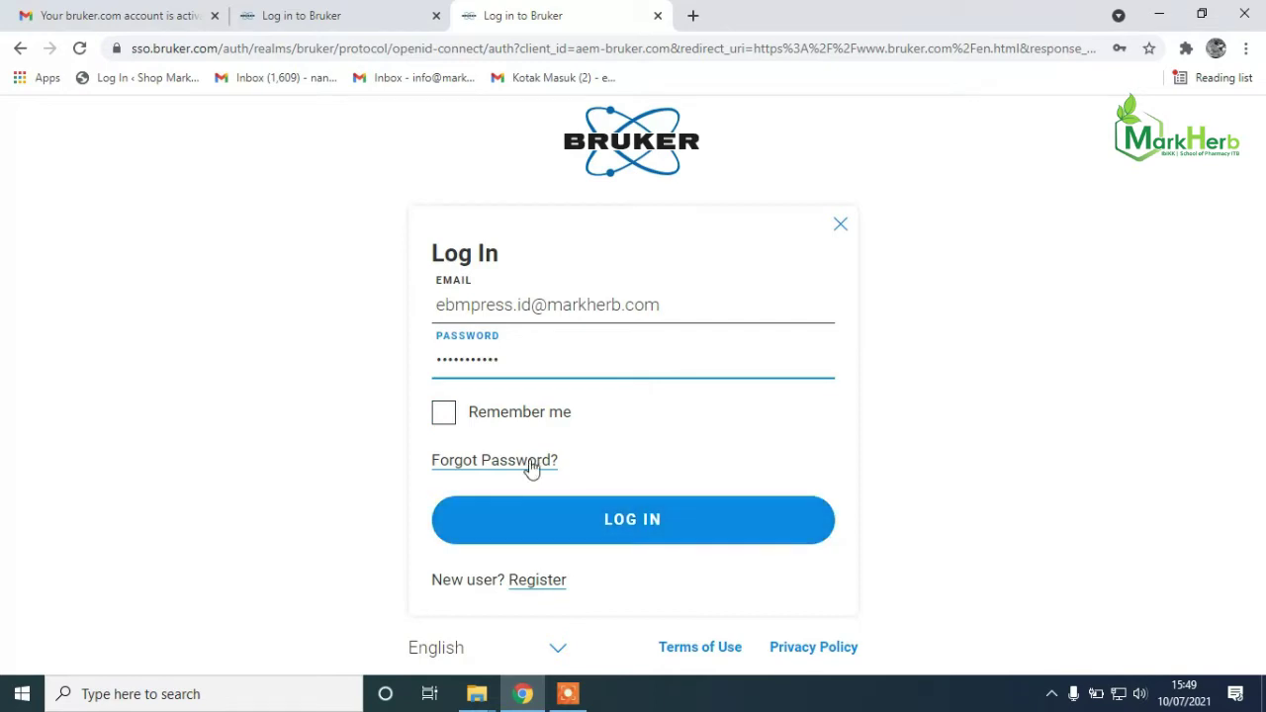
{"action": "left_click", "coordinate": [596, 539]}
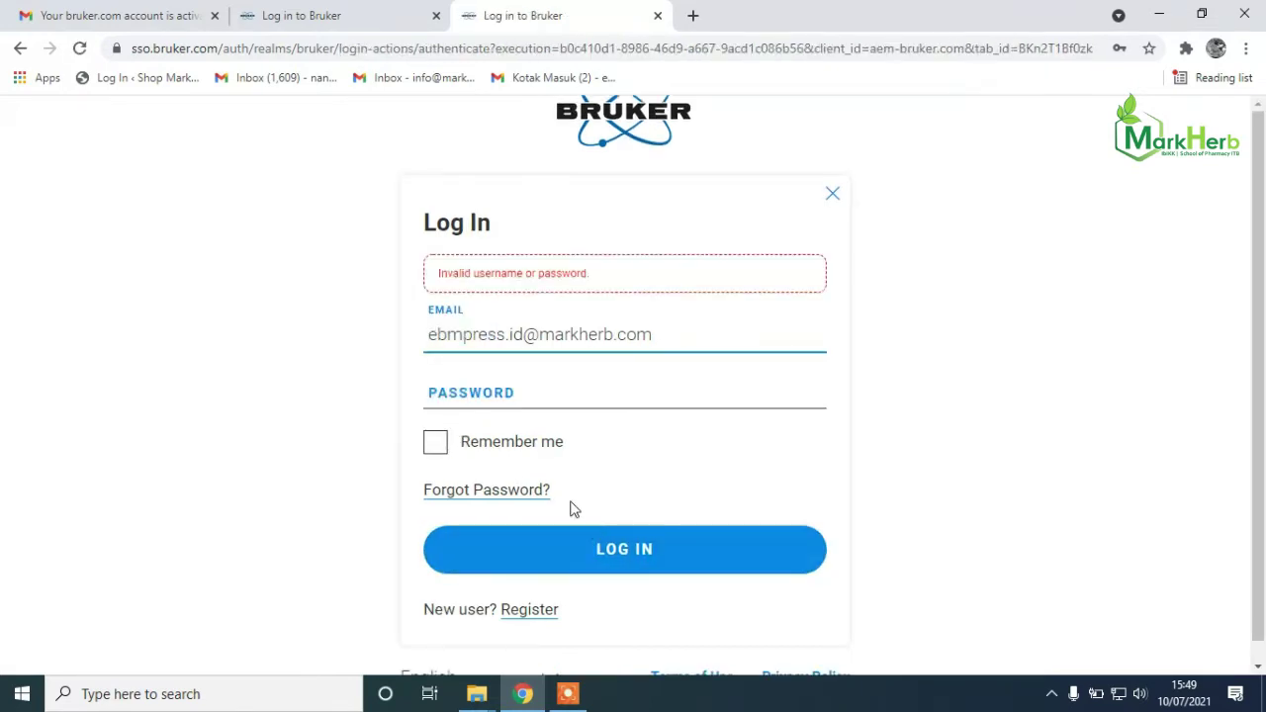
- Try to log in again by re-entering the account password for the same email
{"action": "left_click", "coordinate": [536, 377]}
{"action": "type", "text": "aaa"}
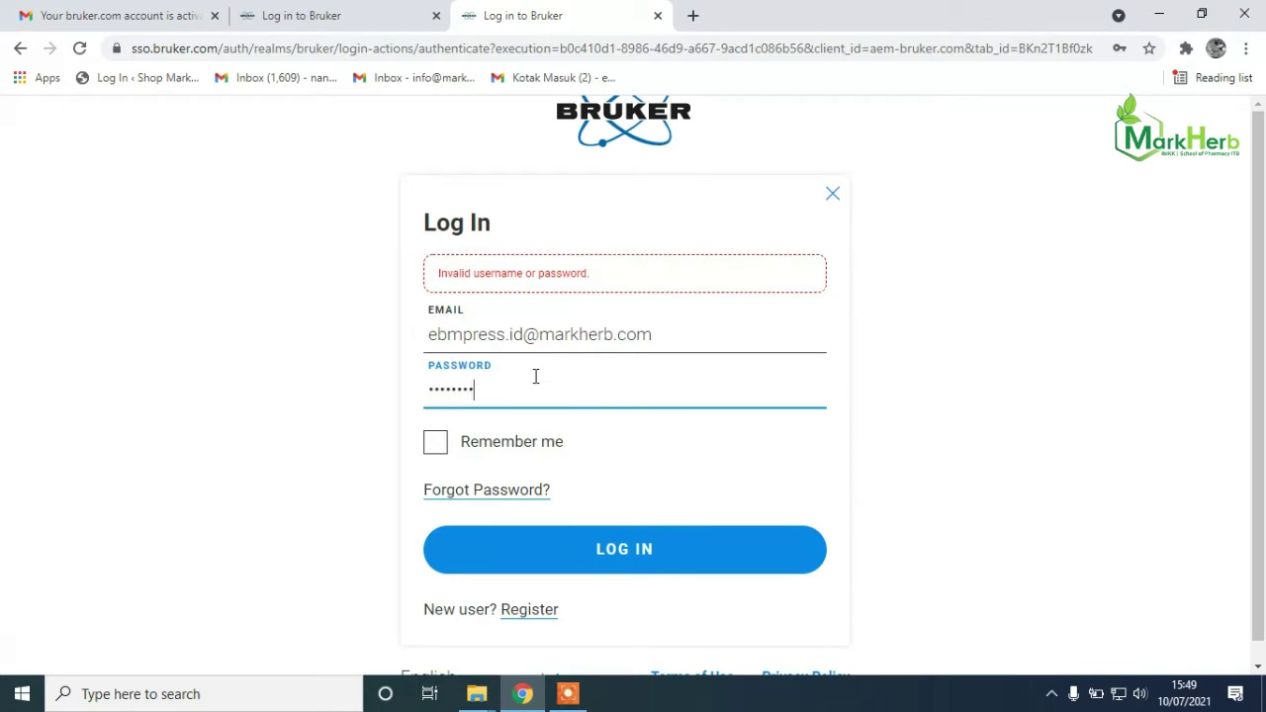
{"action": "key", "text": "Return"}
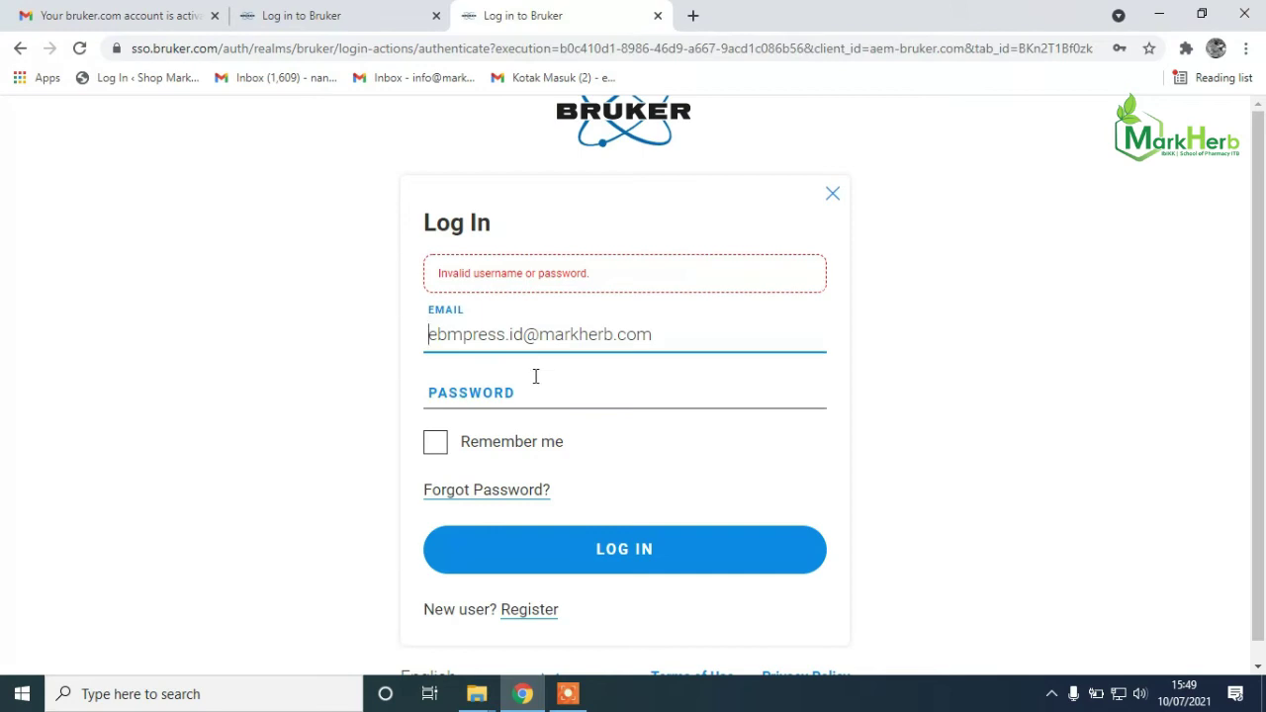
- Correct the login email's domain to gmail.com, enter the account password and submit the Bruker login
{"action": "left_click", "coordinate": [535, 376]}
{"action": "left_click", "coordinate": [678, 322]}
{"action": "type", "text": "d"}
{"action": "key", "text": "Tab"}
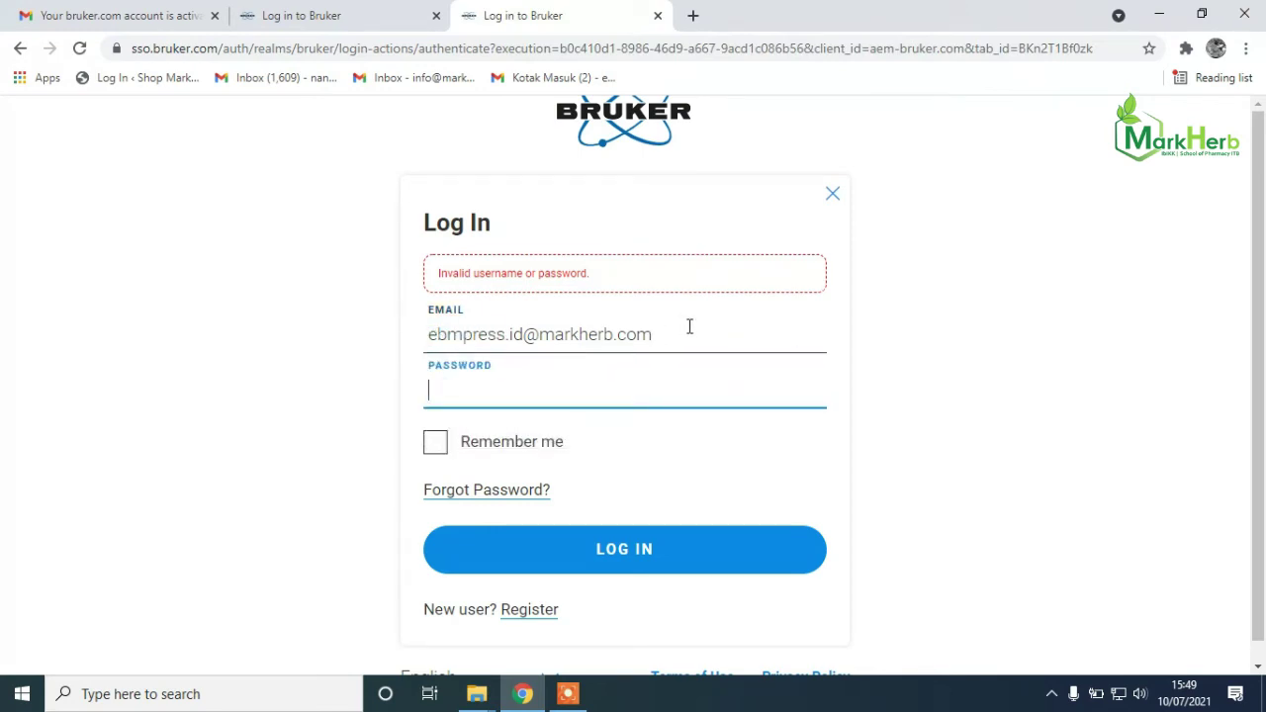
{"action": "double_click", "coordinate": [574, 334]}
{"action": "type", "text": "gmail"}
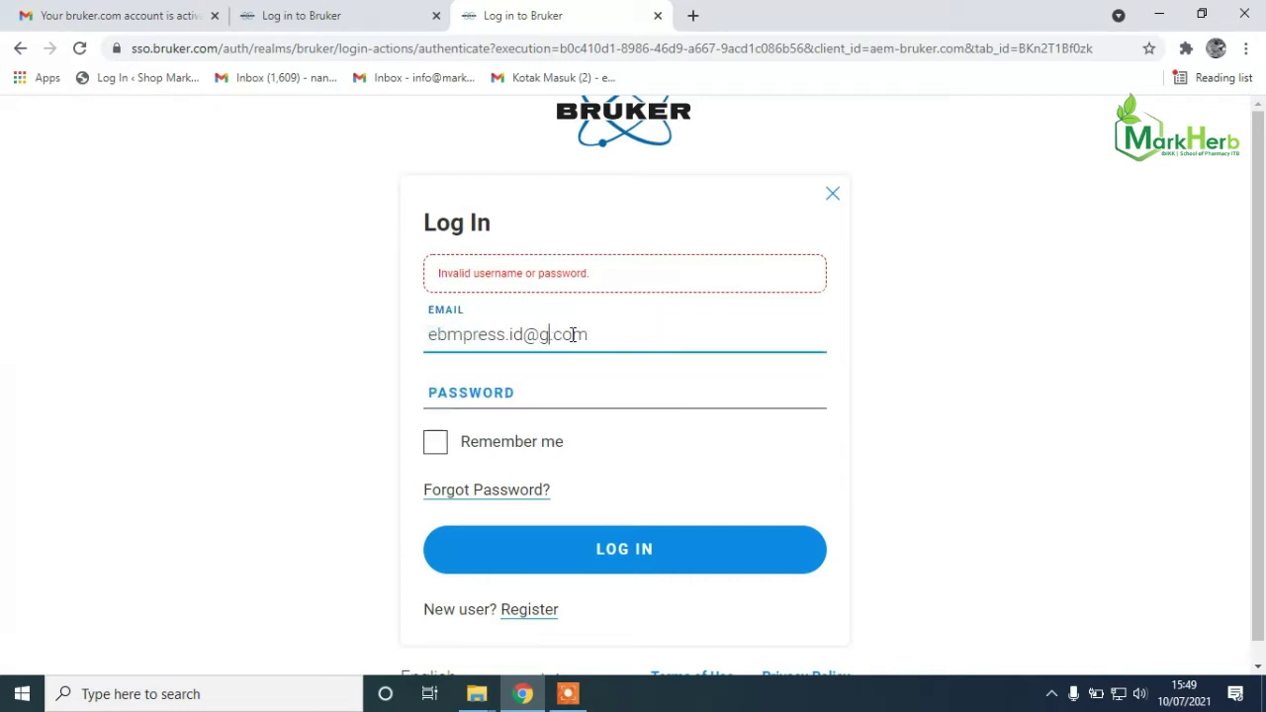
{"action": "left_click", "coordinate": [648, 382]}
{"action": "type", "text": "•"}
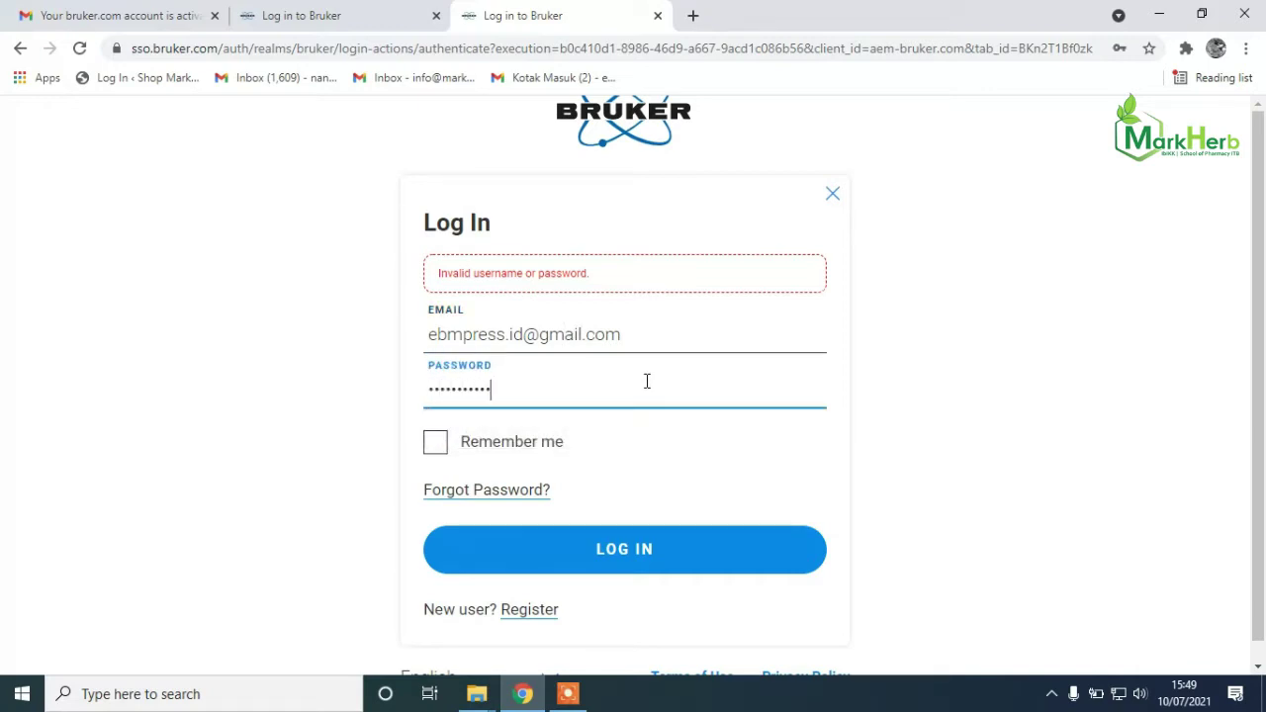
{"action": "key", "text": "ctrl+a"}
{"action": "type", "text": "••"}
{"action": "key", "text": "Return"}
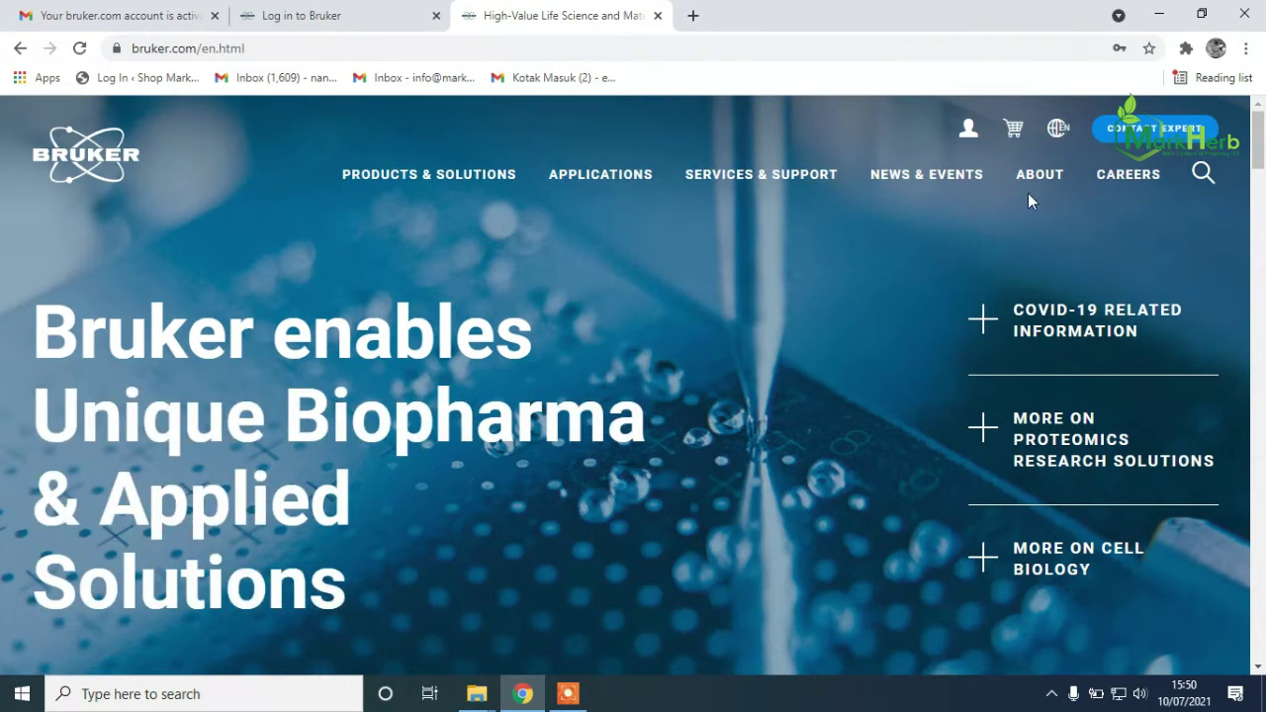
- Open the NMR Software & Downloads for Windows page under Bruker's Nuclear Magnetic Resonance software support and upgrades
{"action": "left_click", "coordinate": [1124, 187]}
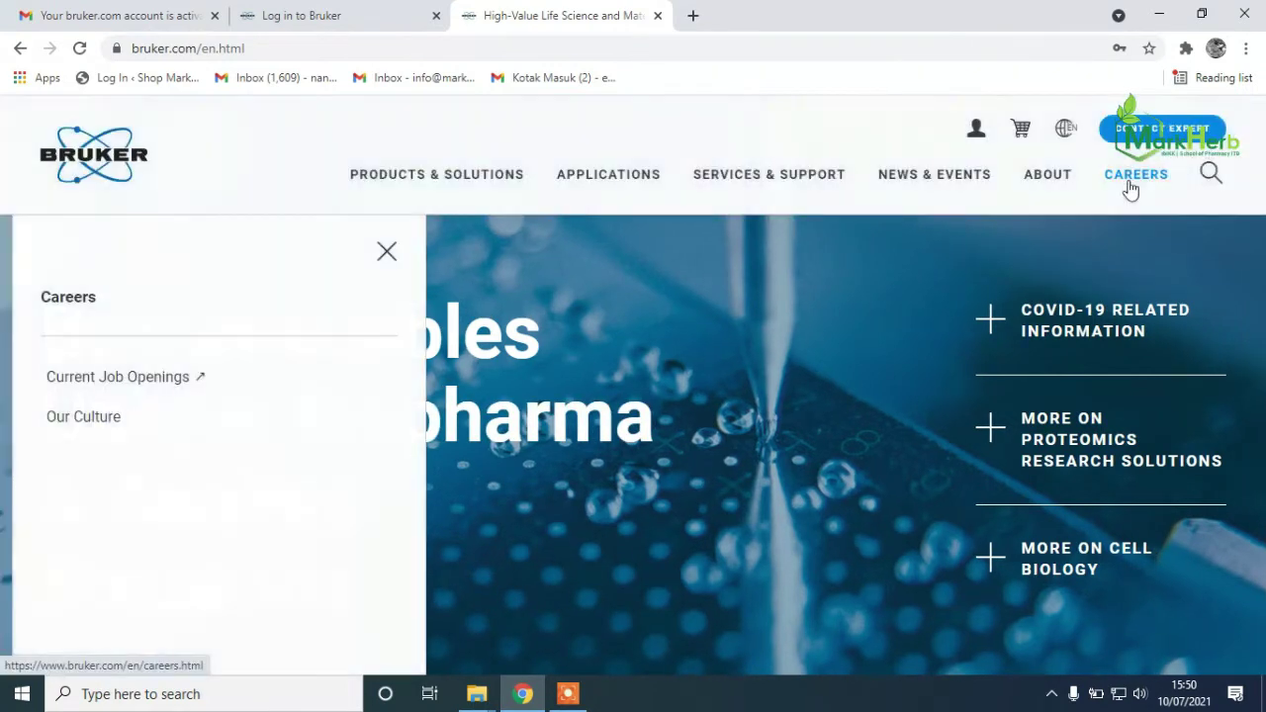
{"action": "left_click", "coordinate": [812, 267]}
{"action": "left_click", "coordinate": [774, 185]}
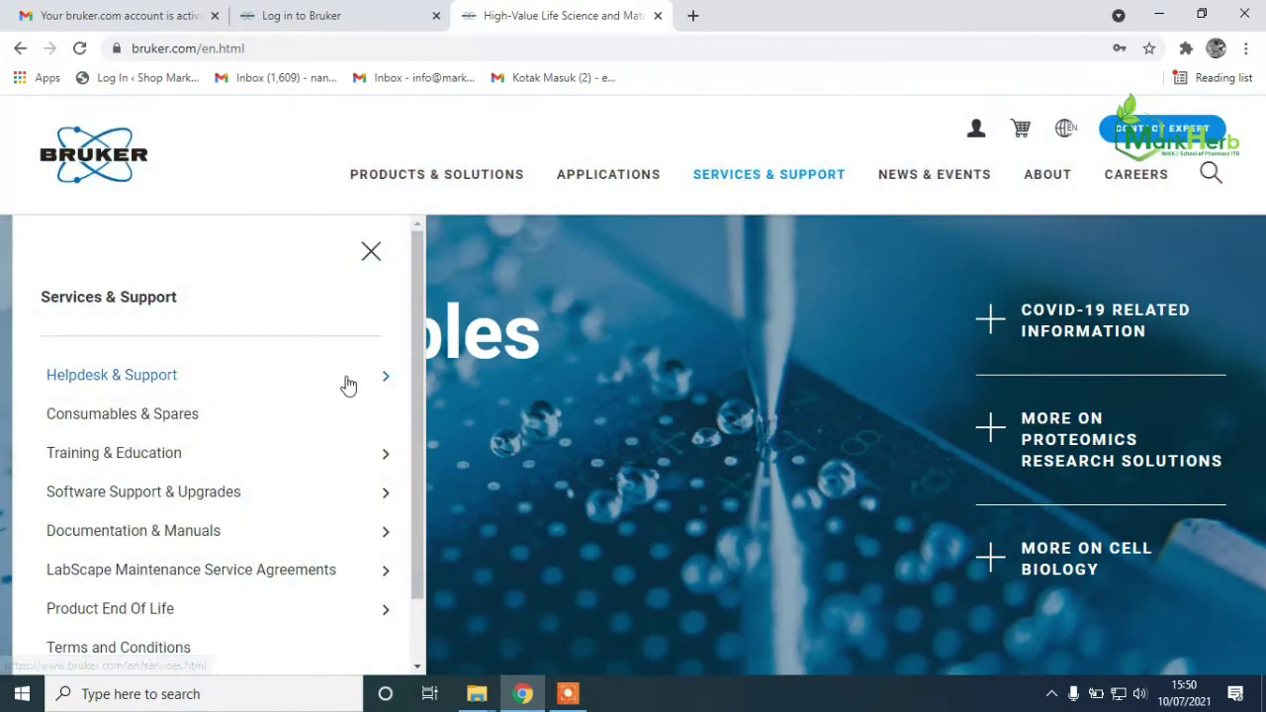
{"action": "left_click", "coordinate": [192, 506]}
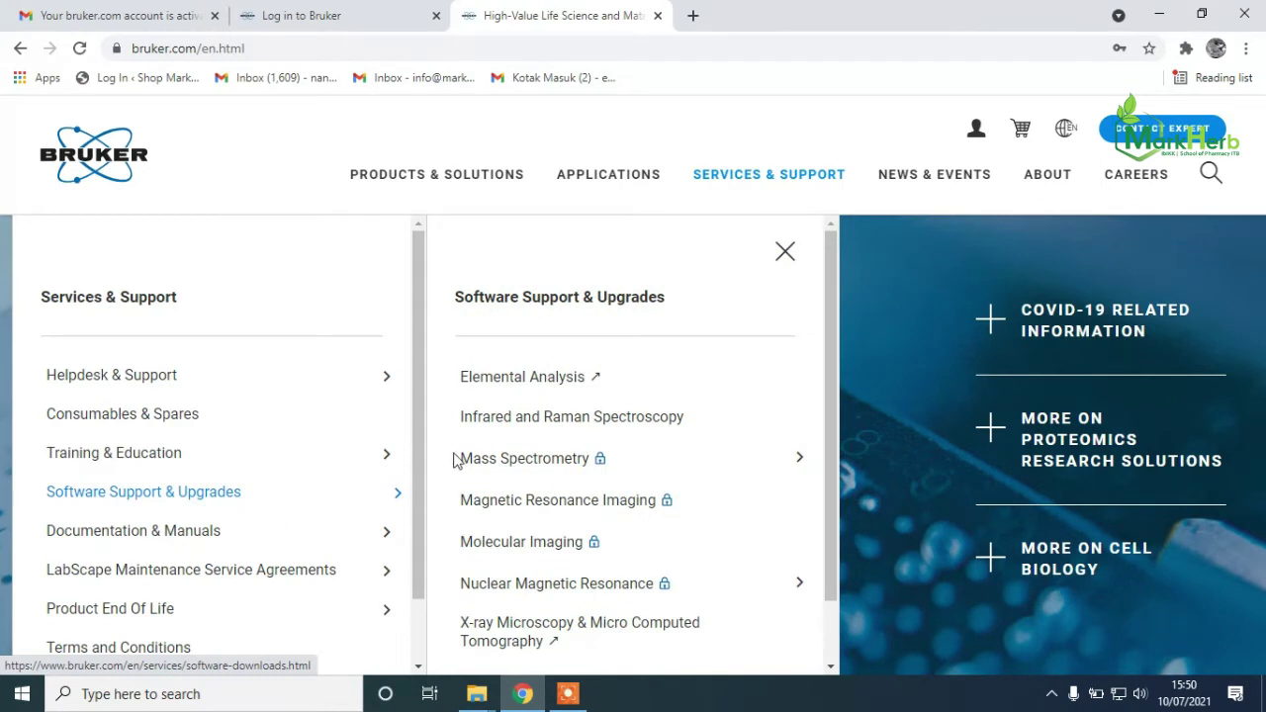
{"action": "left_click", "coordinate": [499, 583]}
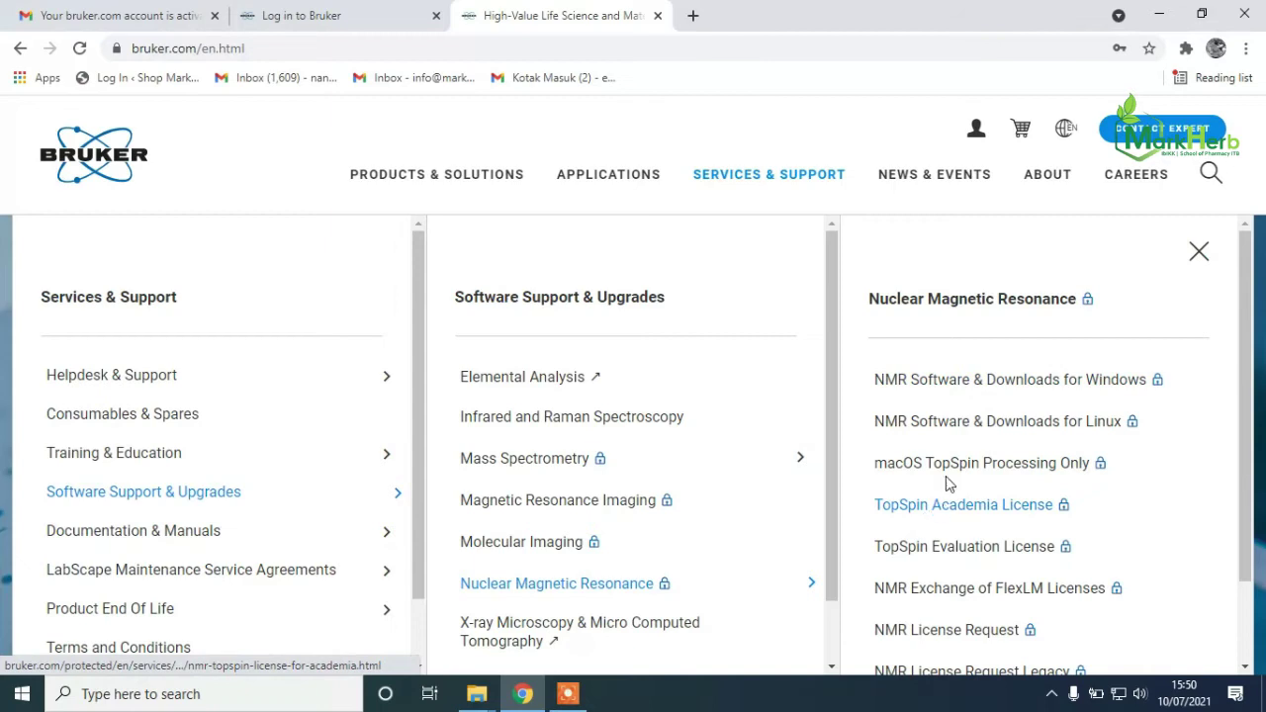
{"action": "left_click", "coordinate": [997, 394]}
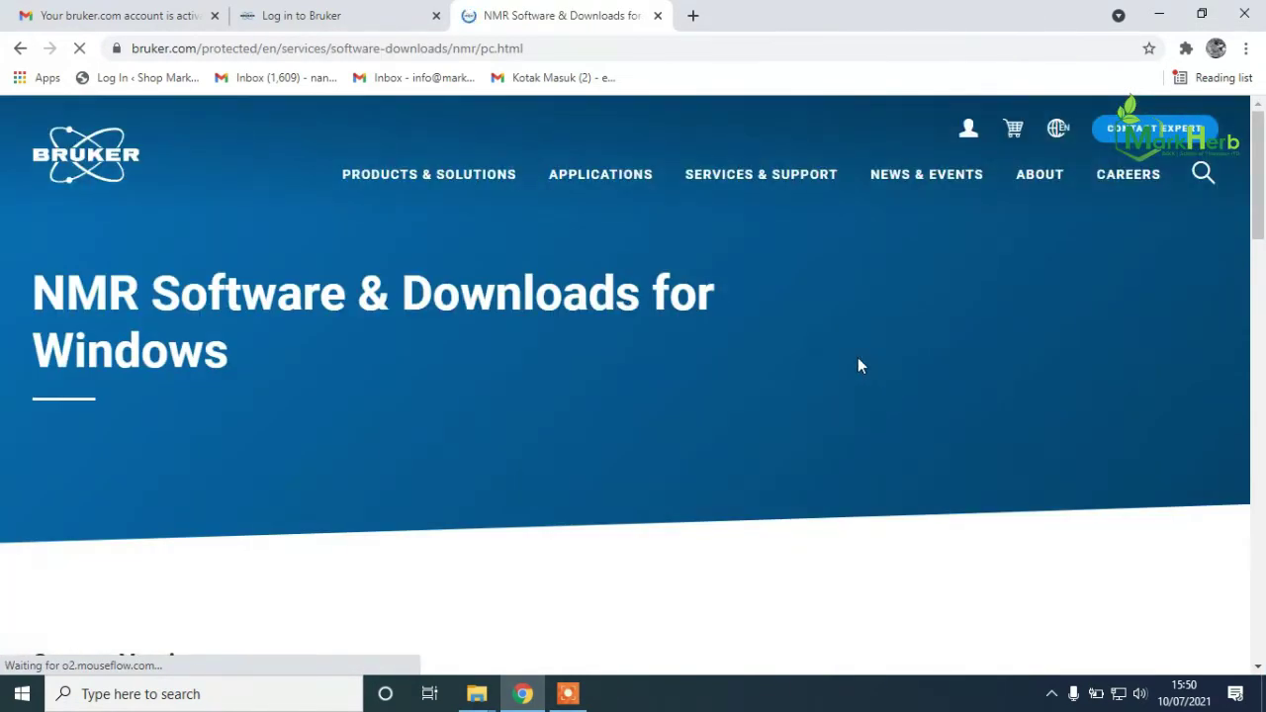
- Find TopSpin for Windows among the current software versions and open its details page
{"action": "scroll", "coordinate": [723, 355], "scroll_direction": "down", "scroll_amount": 2}
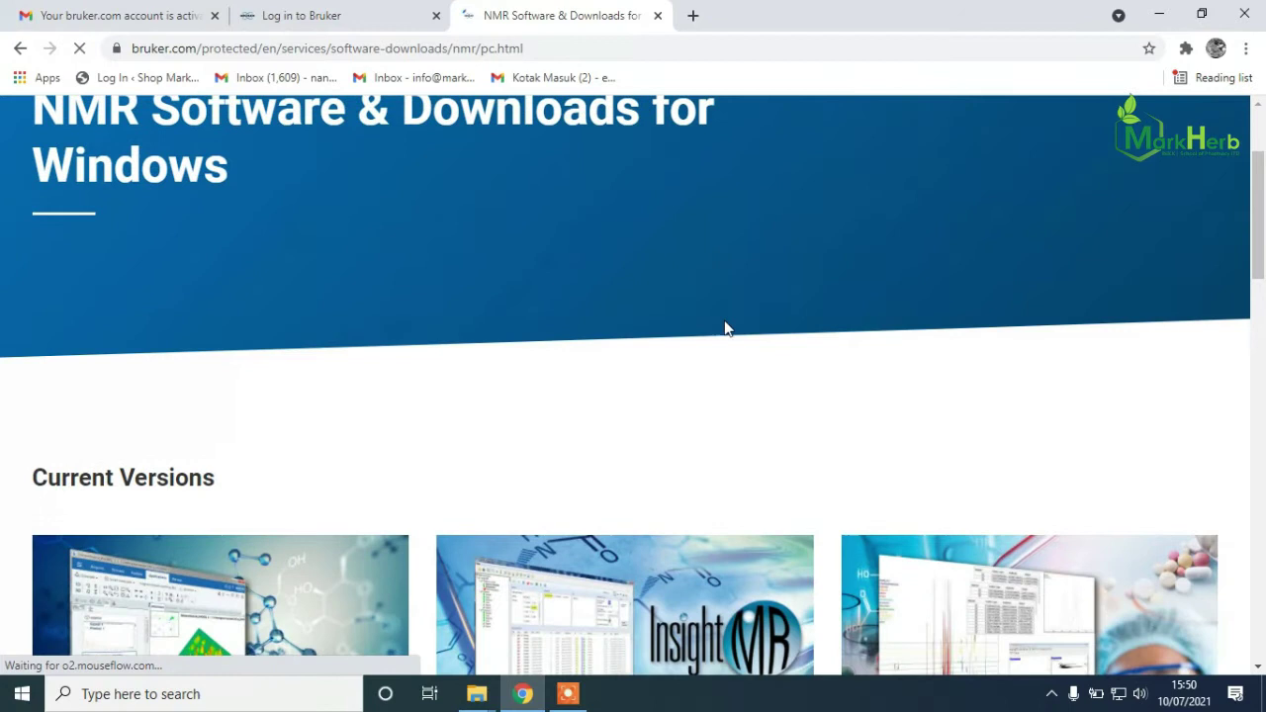
{"action": "scroll", "coordinate": [727, 313], "scroll_direction": "down", "scroll_amount": 4}
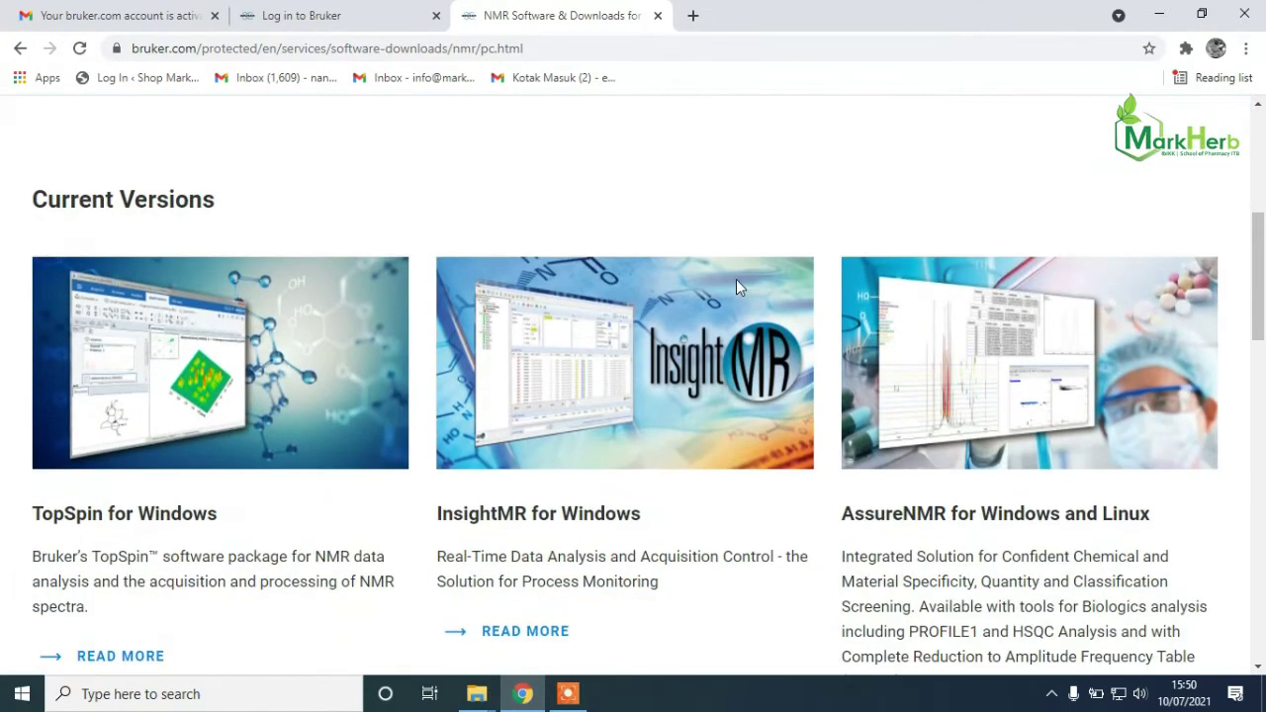
{"action": "scroll", "coordinate": [736, 279], "scroll_direction": "up", "scroll_amount": 1}
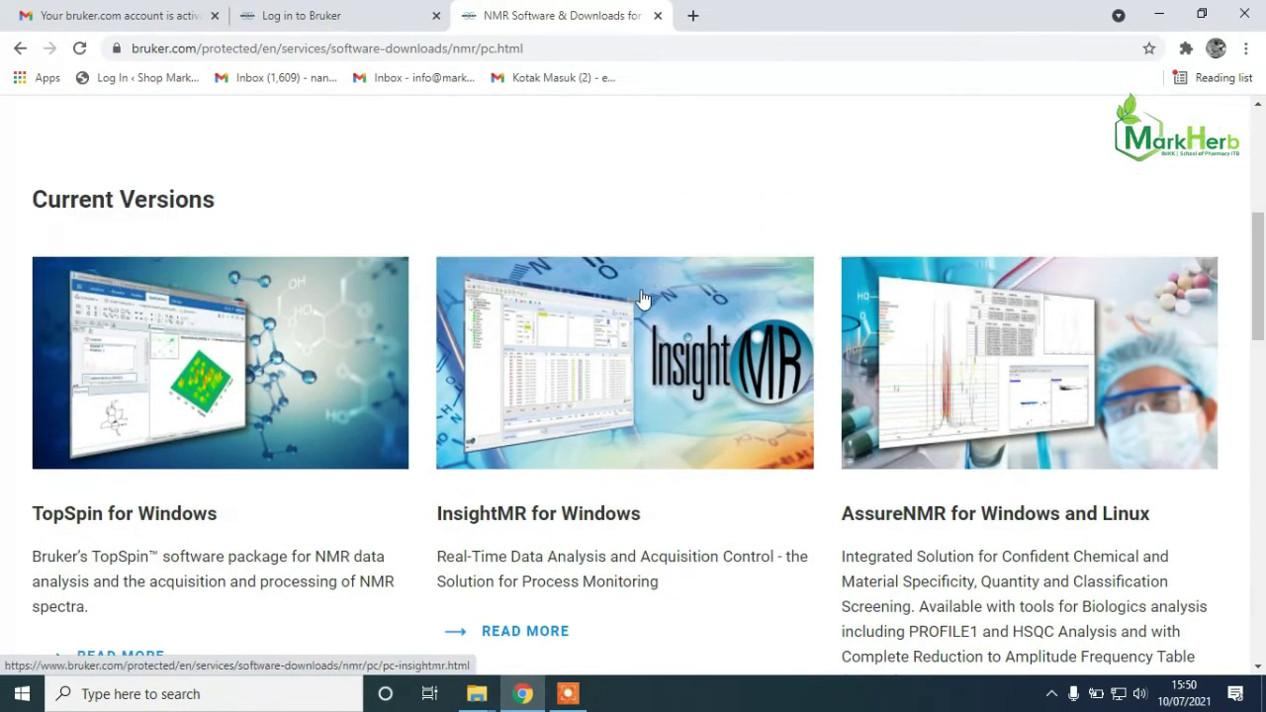
{"action": "scroll", "coordinate": [650, 283], "scroll_direction": "down", "scroll_amount": 1}
{"action": "left_click", "coordinate": [144, 572]}
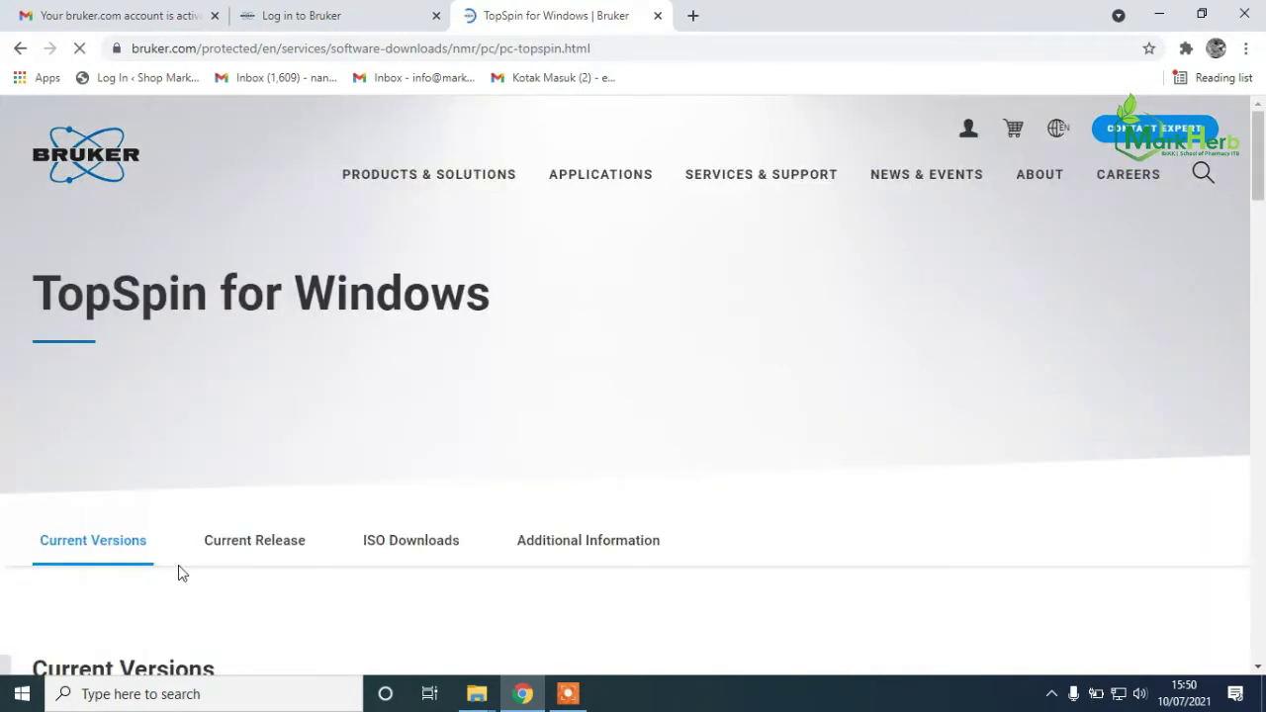
- Find the current releases of TopSpin and download TopSpin 3.6.3 & CMC-assist 2.15 for Windows
{"action": "scroll", "coordinate": [186, 569], "scroll_direction": "down", "scroll_amount": 3}
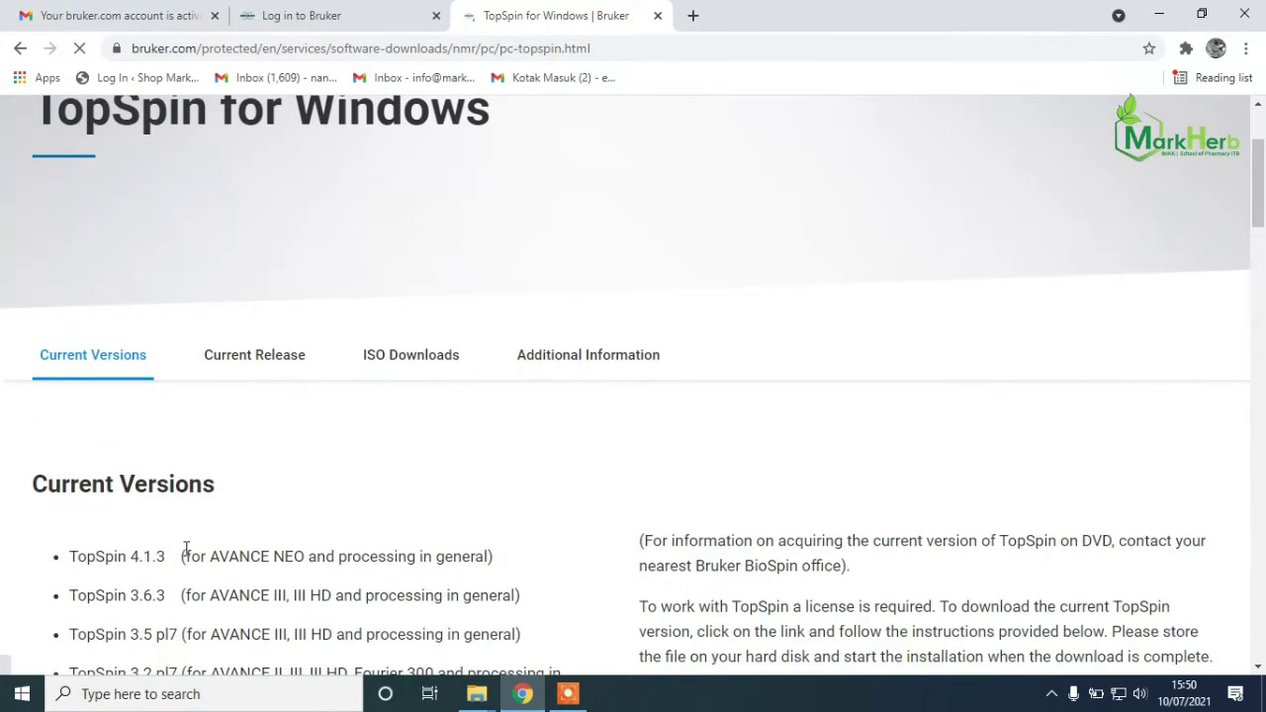
{"action": "scroll", "coordinate": [195, 525], "scroll_direction": "down", "scroll_amount": 3}
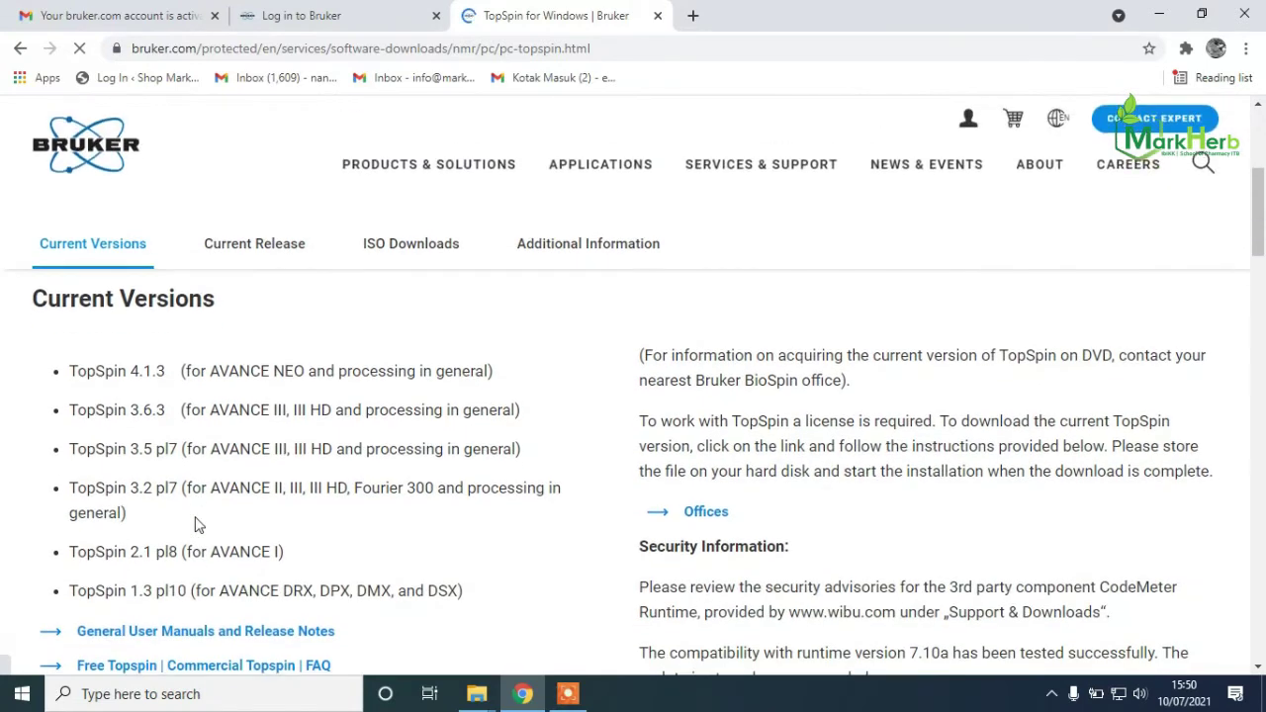
{"action": "scroll", "coordinate": [198, 515], "scroll_direction": "down", "scroll_amount": 3}
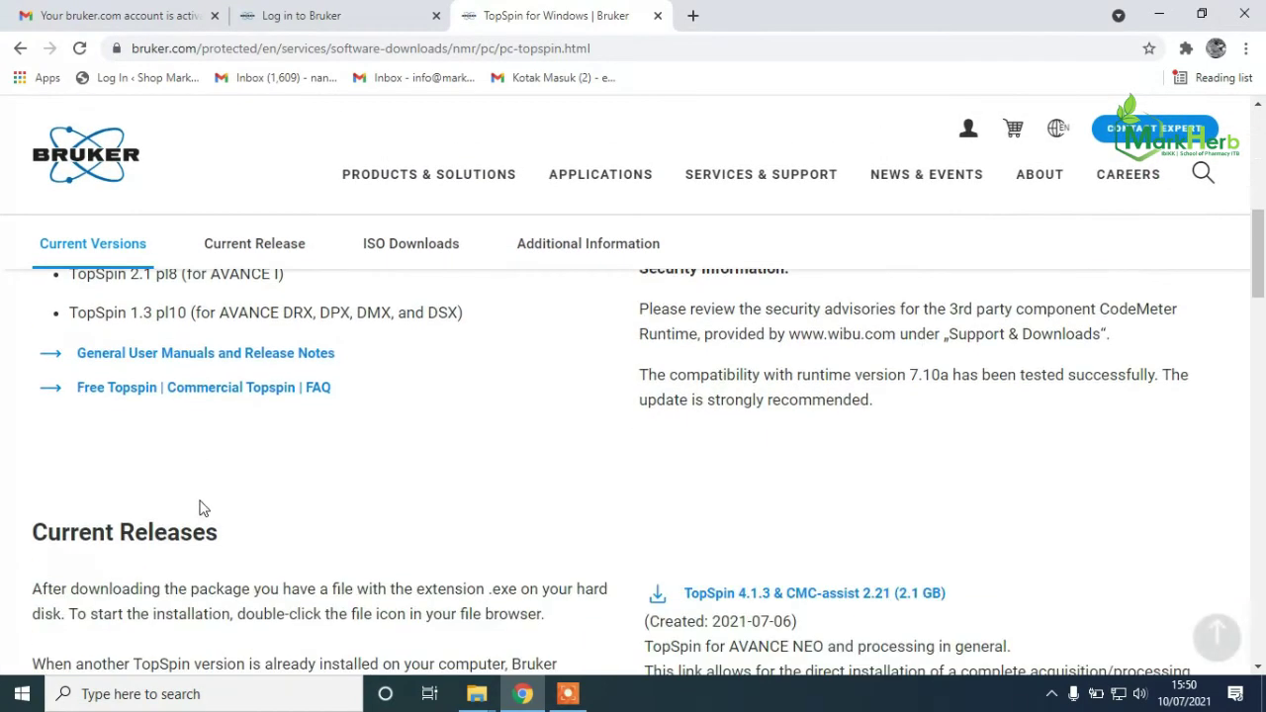
{"action": "scroll", "coordinate": [204, 490], "scroll_direction": "down", "scroll_amount": 3}
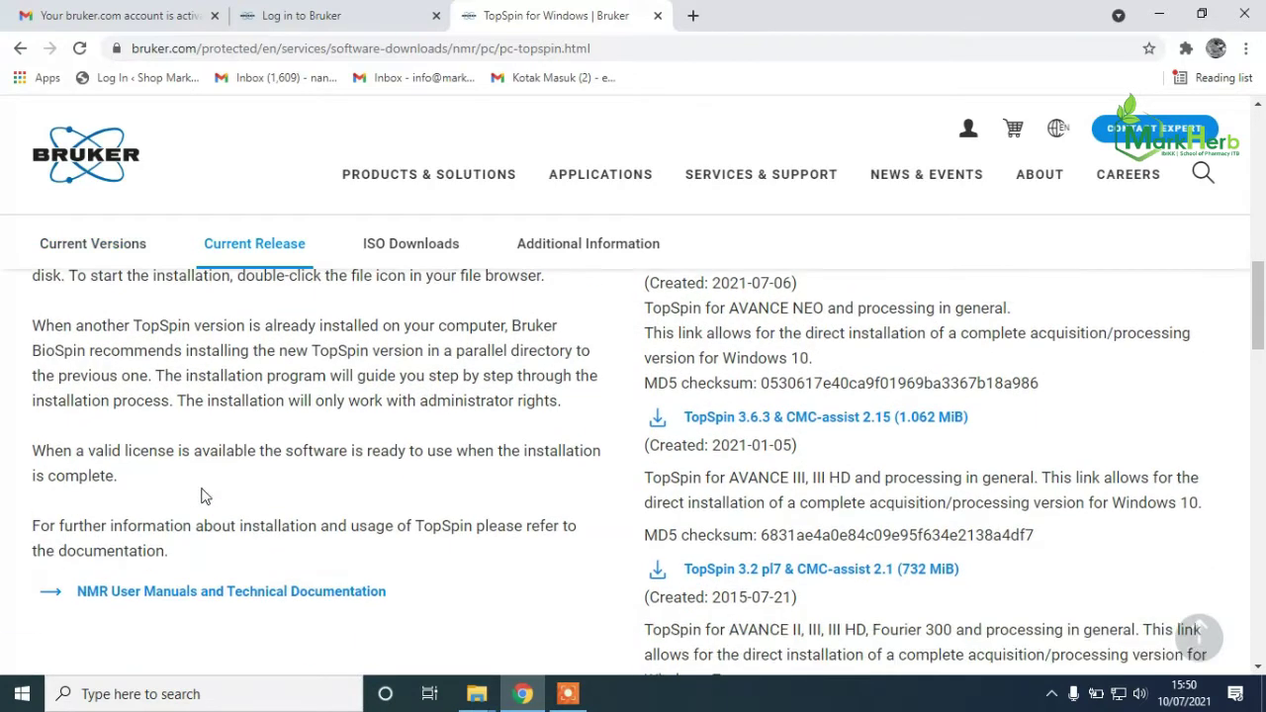
{"action": "scroll", "coordinate": [202, 486], "scroll_direction": "down", "scroll_amount": 1}
{"action": "scroll", "coordinate": [200, 487], "scroll_direction": "up", "scroll_amount": 1}
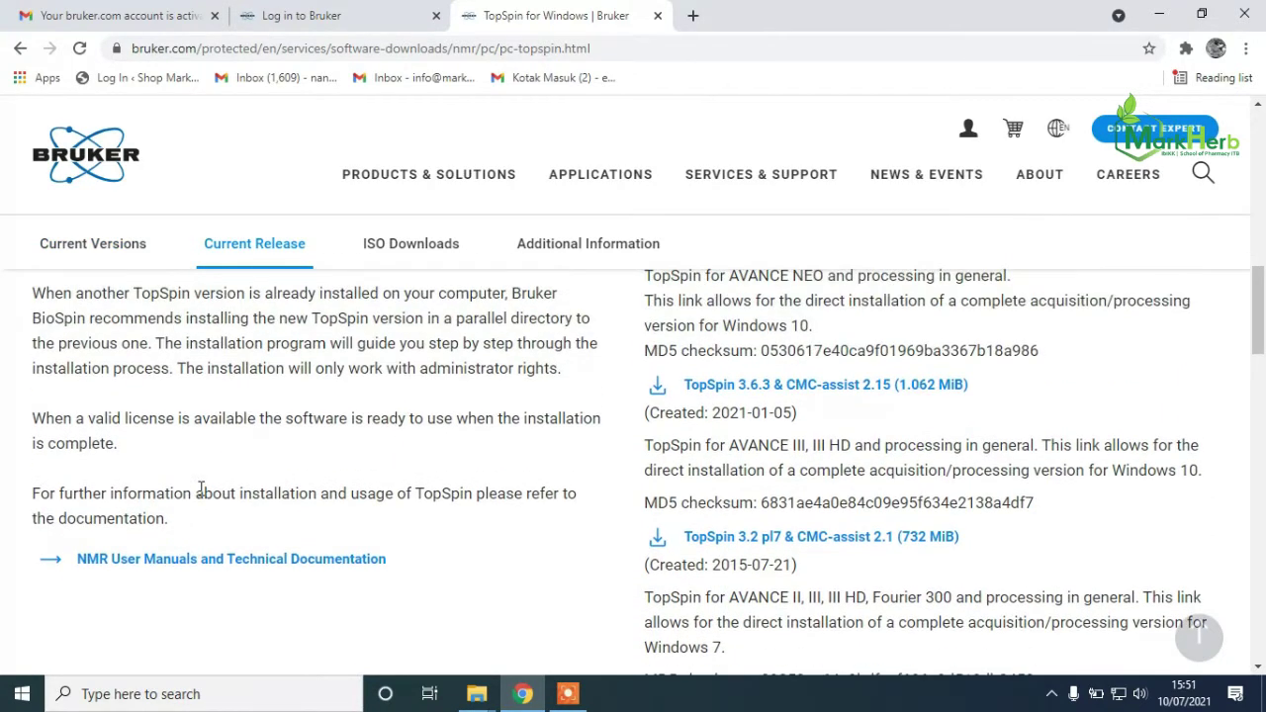
{"action": "scroll", "coordinate": [307, 454], "scroll_direction": "up", "scroll_amount": 1}
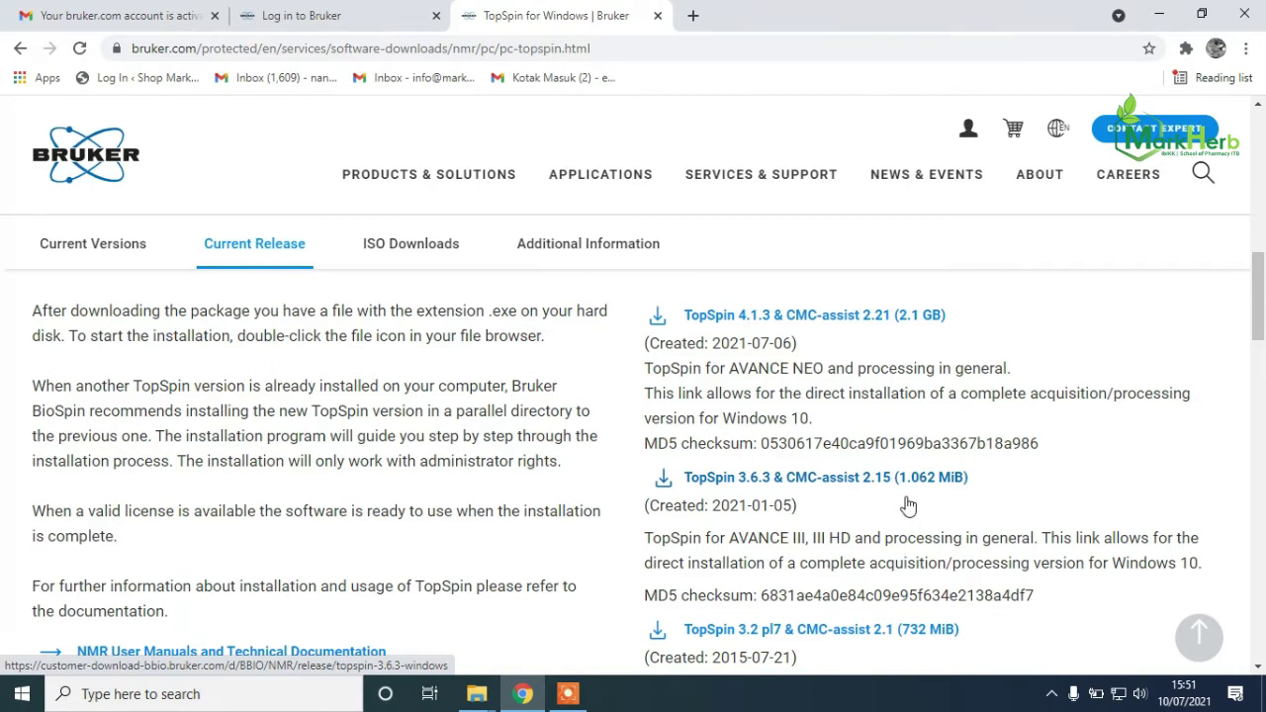
{"action": "right_click", "coordinate": [855, 481]}
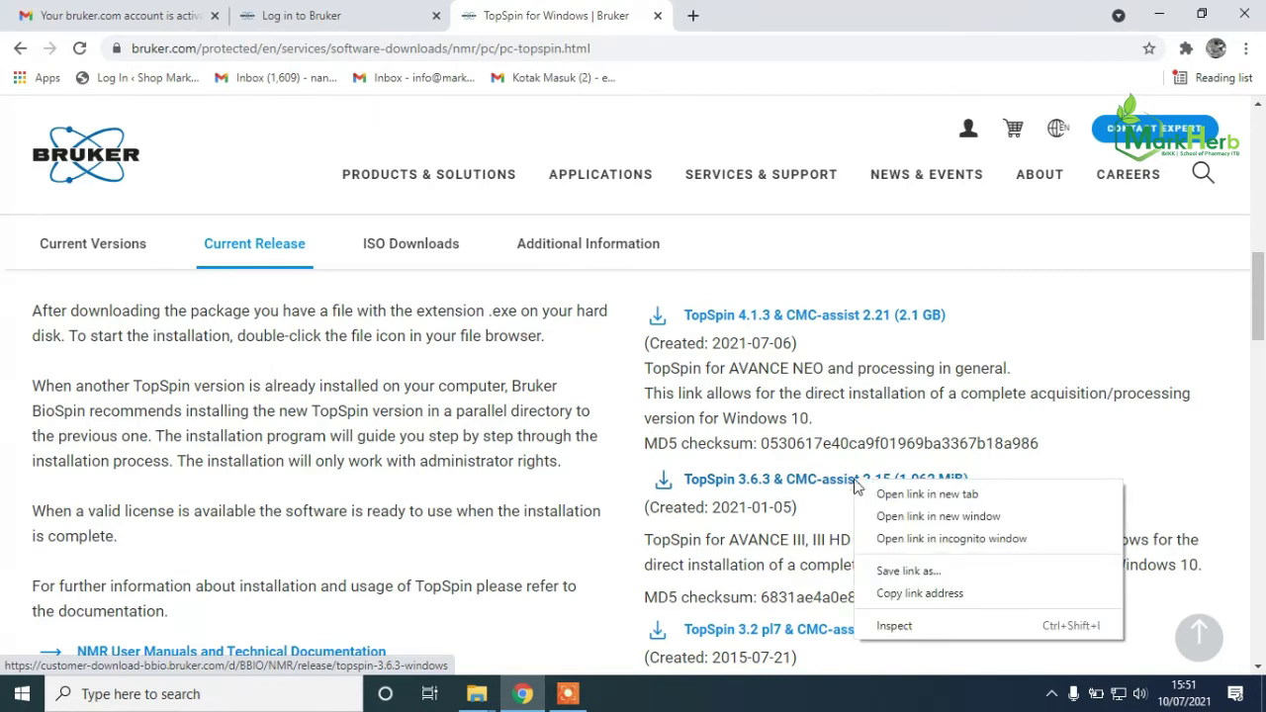
{"action": "left_click", "coordinate": [794, 484]}
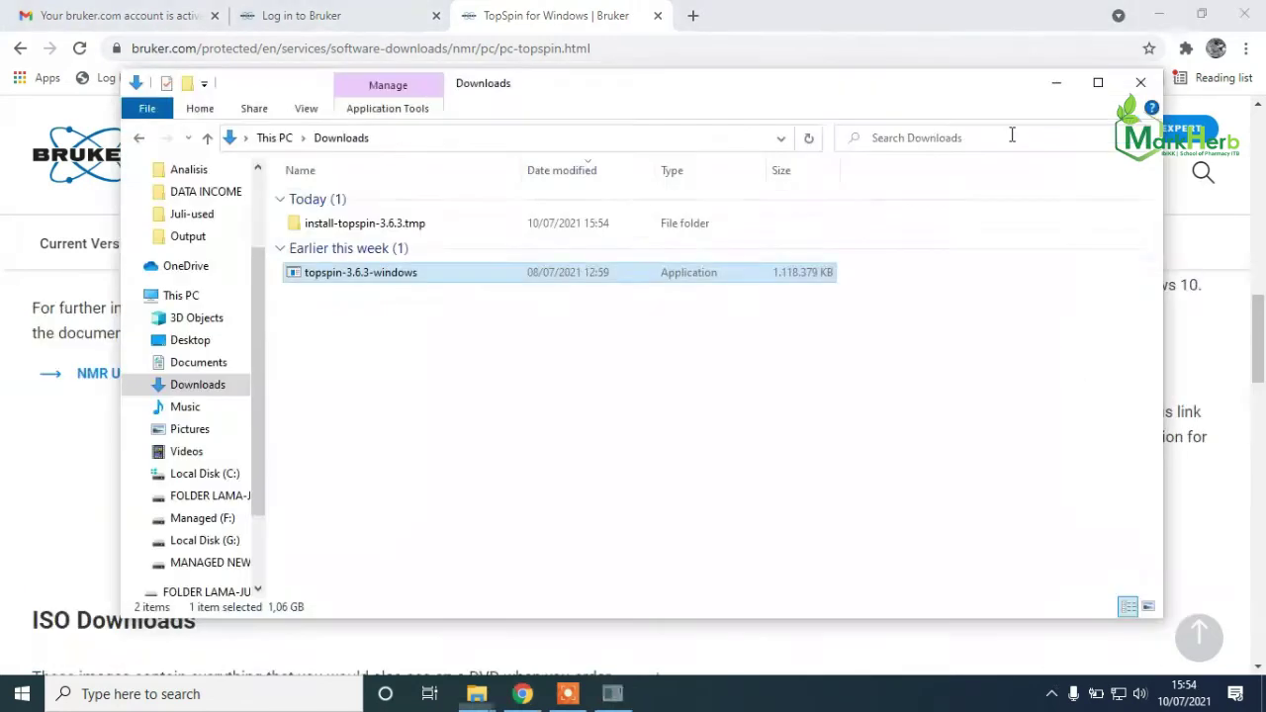
{"action": "mouse_move", "coordinate": [585, 694]}
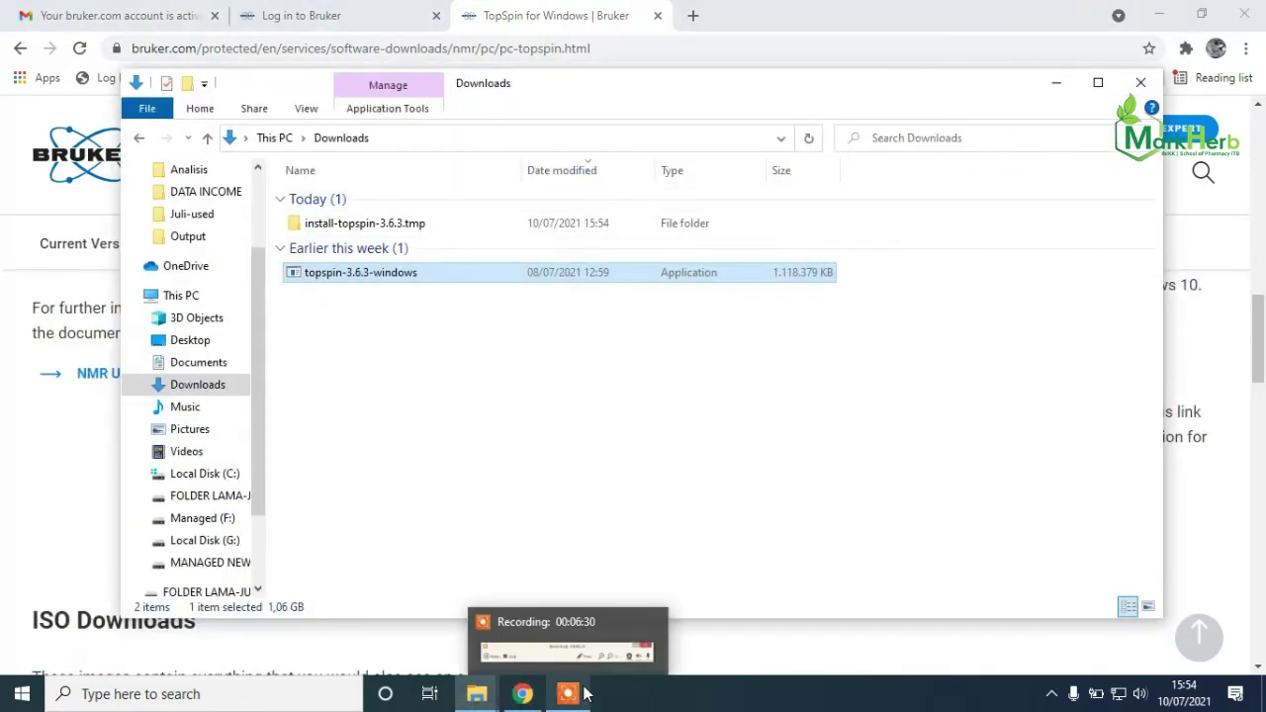
{"action": "double_click", "coordinate": [690, 273]}
{"action": "right_click", "coordinate": [690, 272]}
{"action": "left_click", "coordinate": [572, 628]}
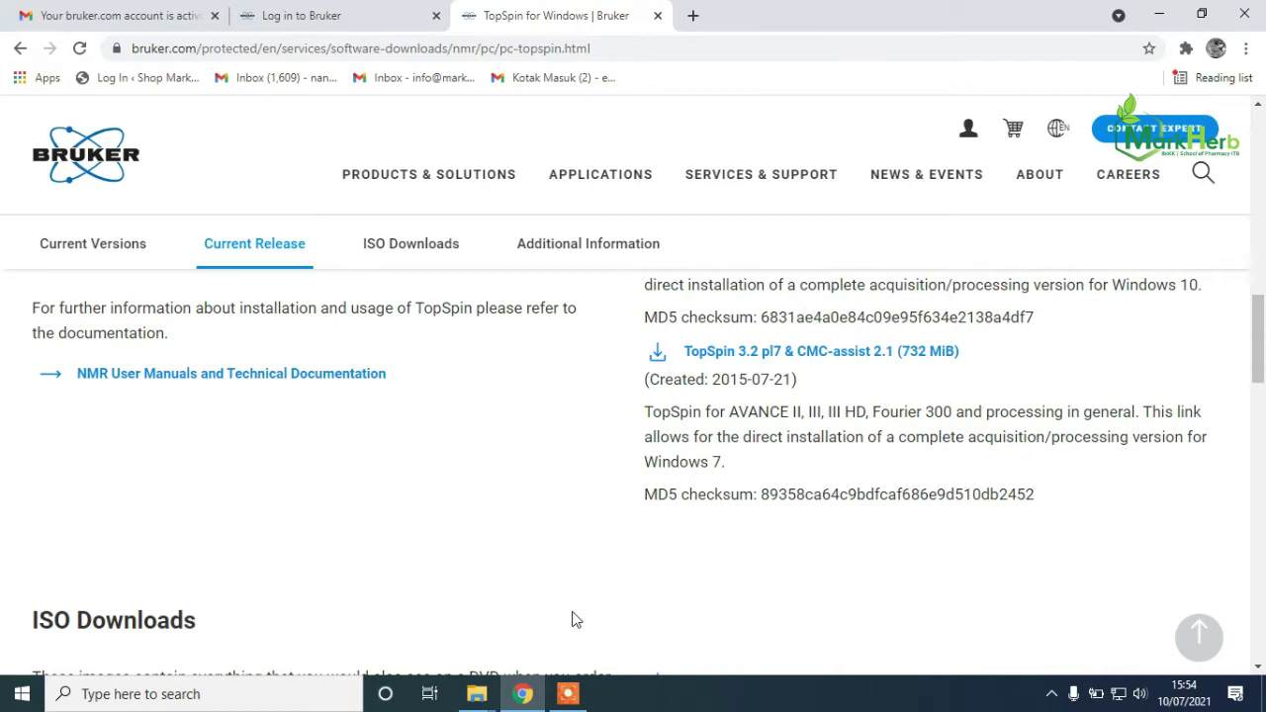
- Switch to the Downloads folder in File Explorer, run topspin-3.6.3-windows and choose to replace all previously extracted files
{"action": "left_click", "coordinate": [477, 694]}
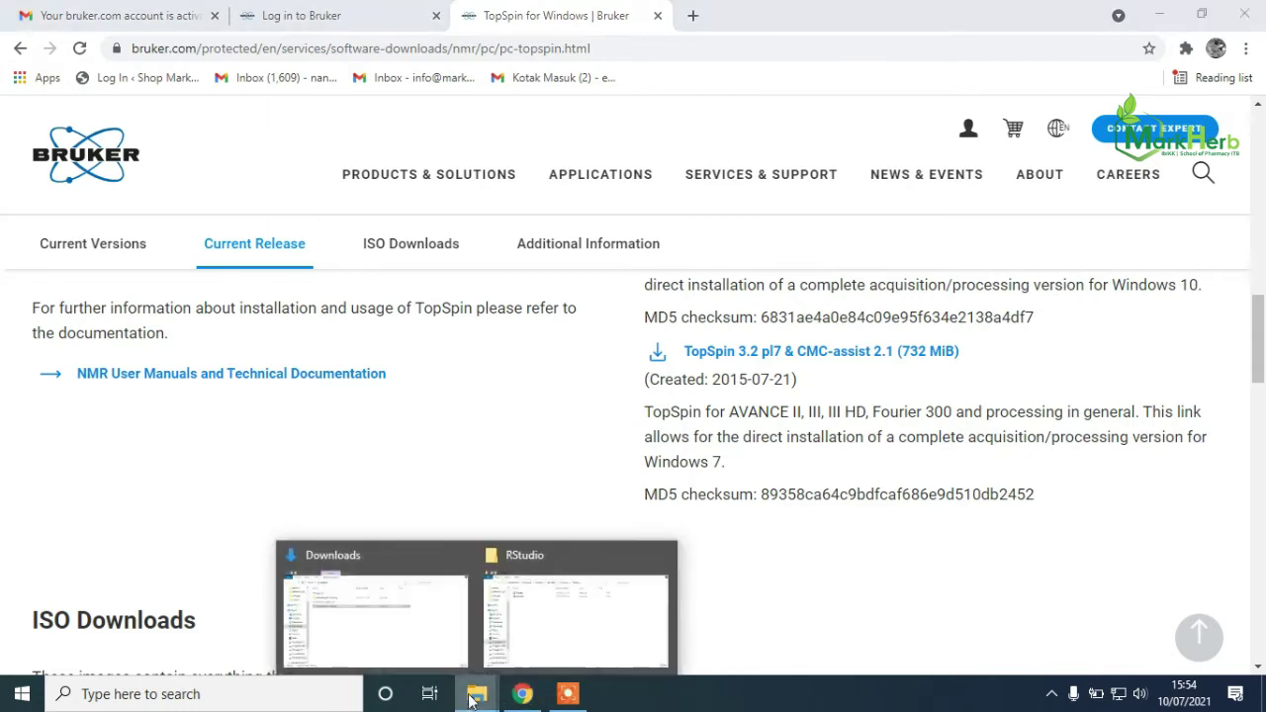
{"action": "left_click", "coordinate": [426, 618]}
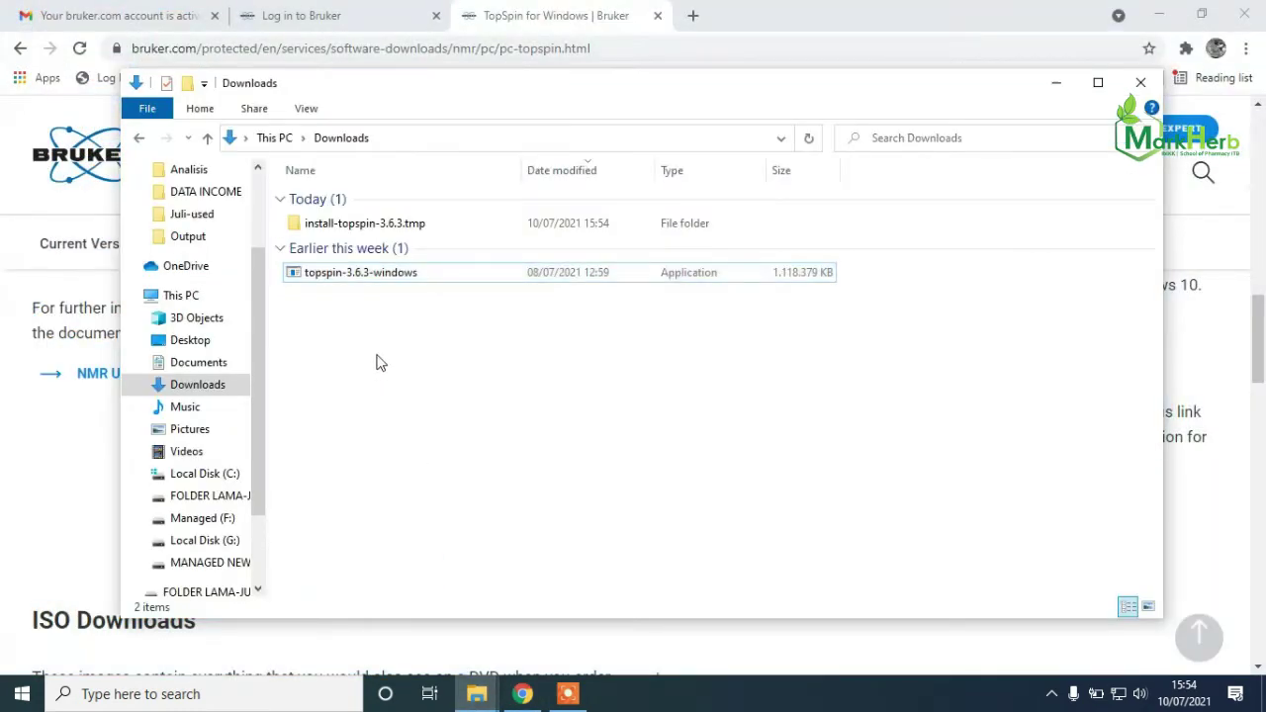
{"action": "left_click", "coordinate": [374, 276]}
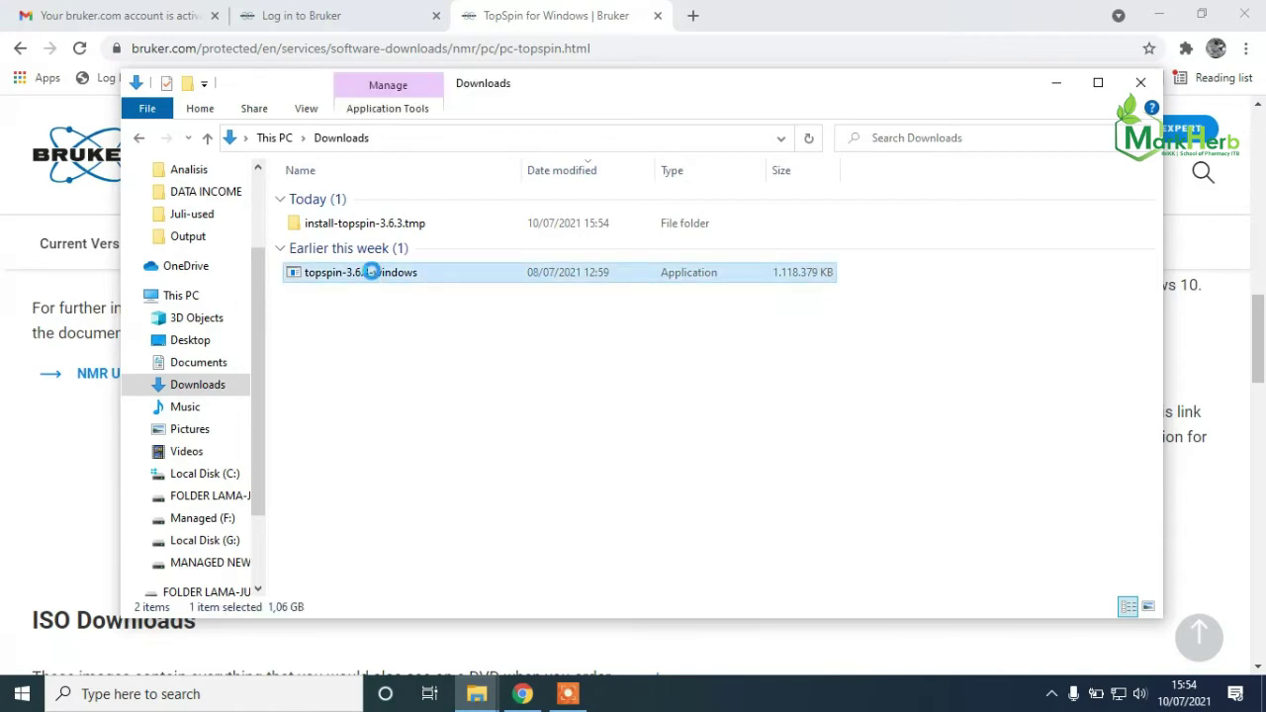
{"action": "right_click", "coordinate": [374, 278]}
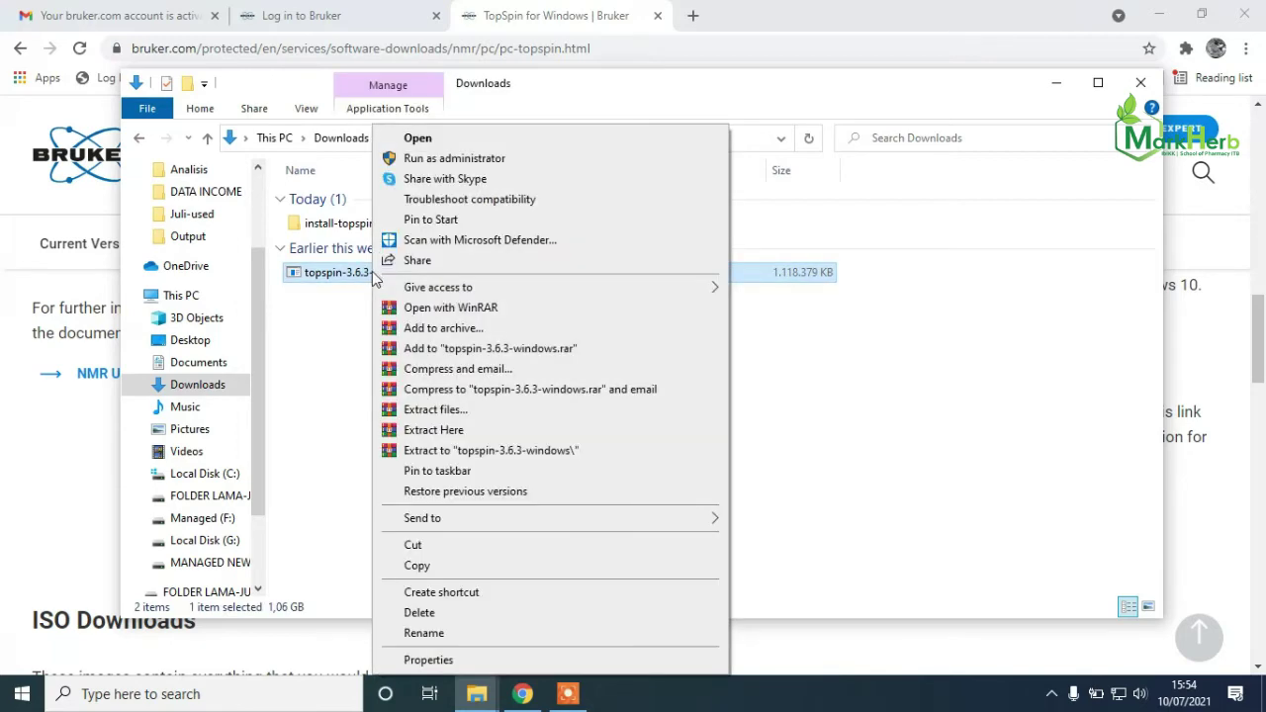
{"action": "left_click", "coordinate": [412, 142]}
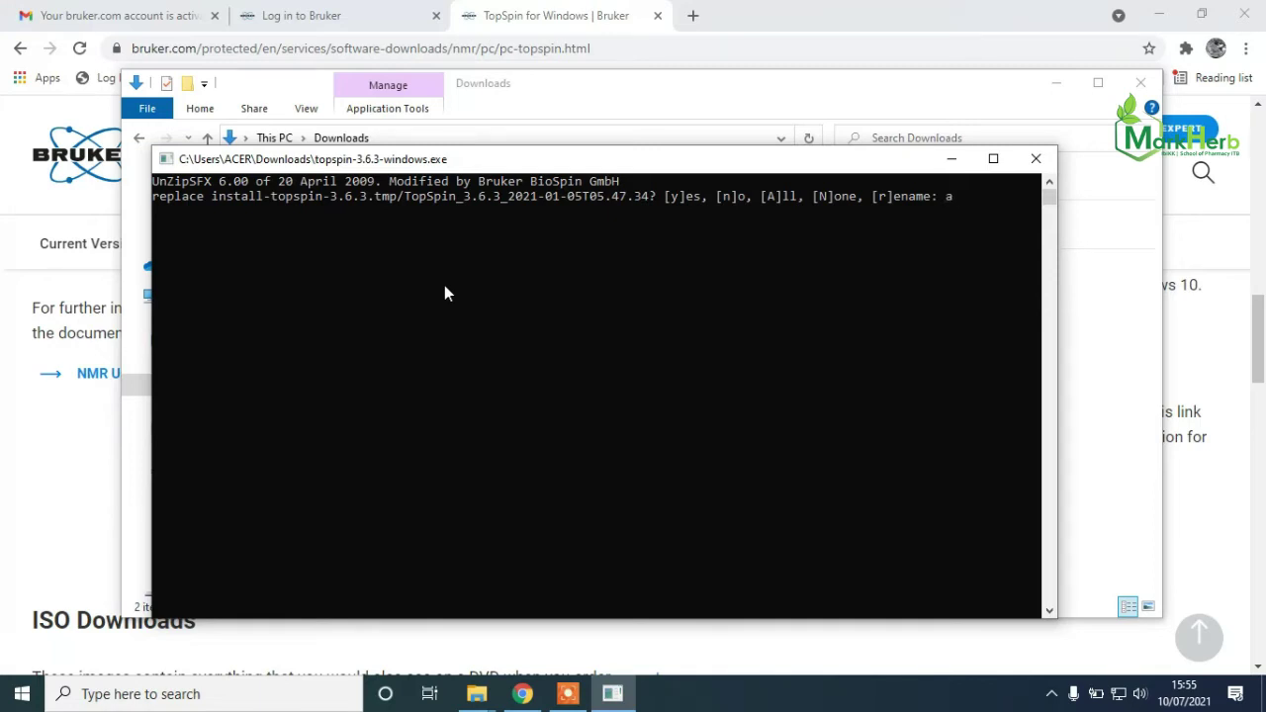
{"action": "key", "text": "Return"}
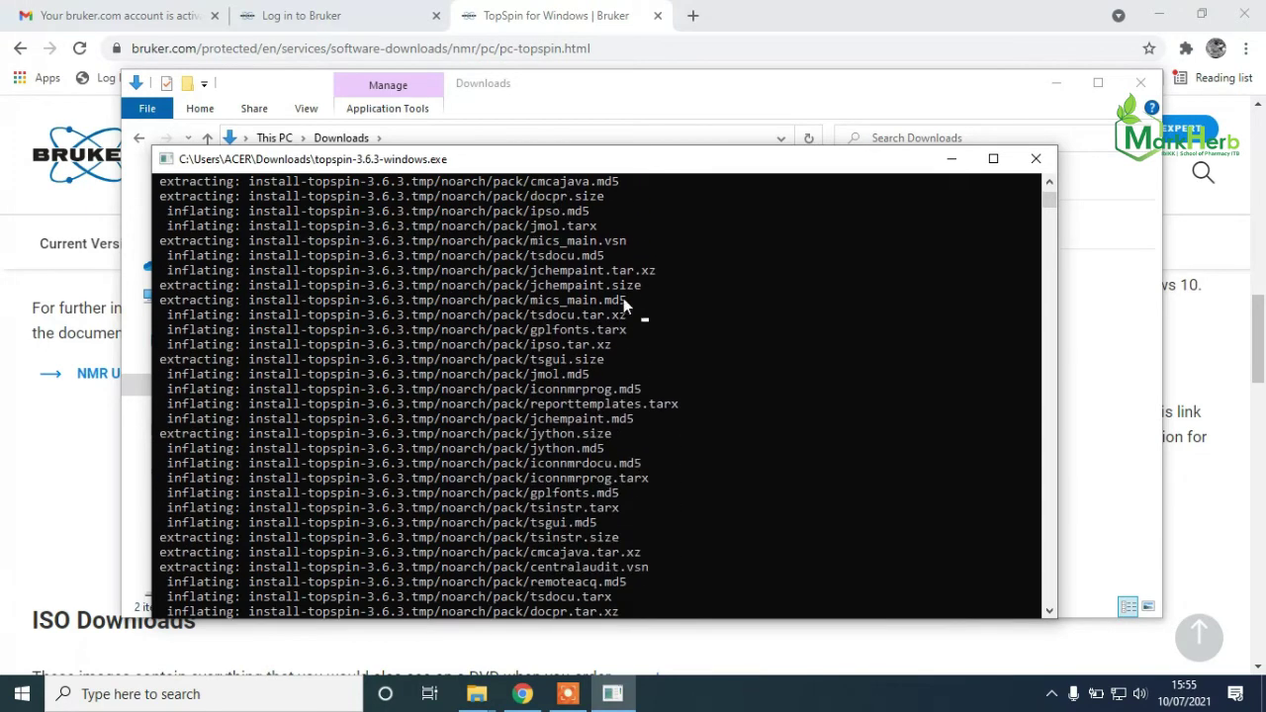
{"action": "left_click", "coordinate": [1053, 699]}
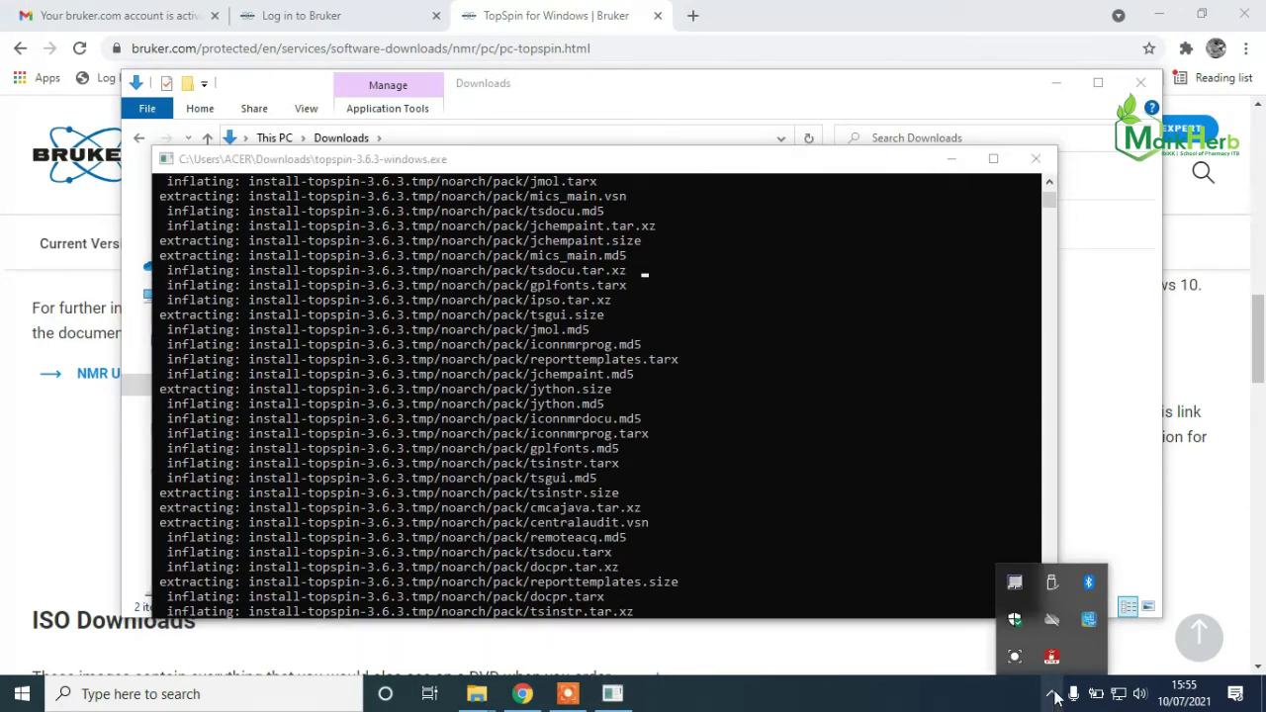
{"action": "left_click", "coordinate": [1054, 698]}
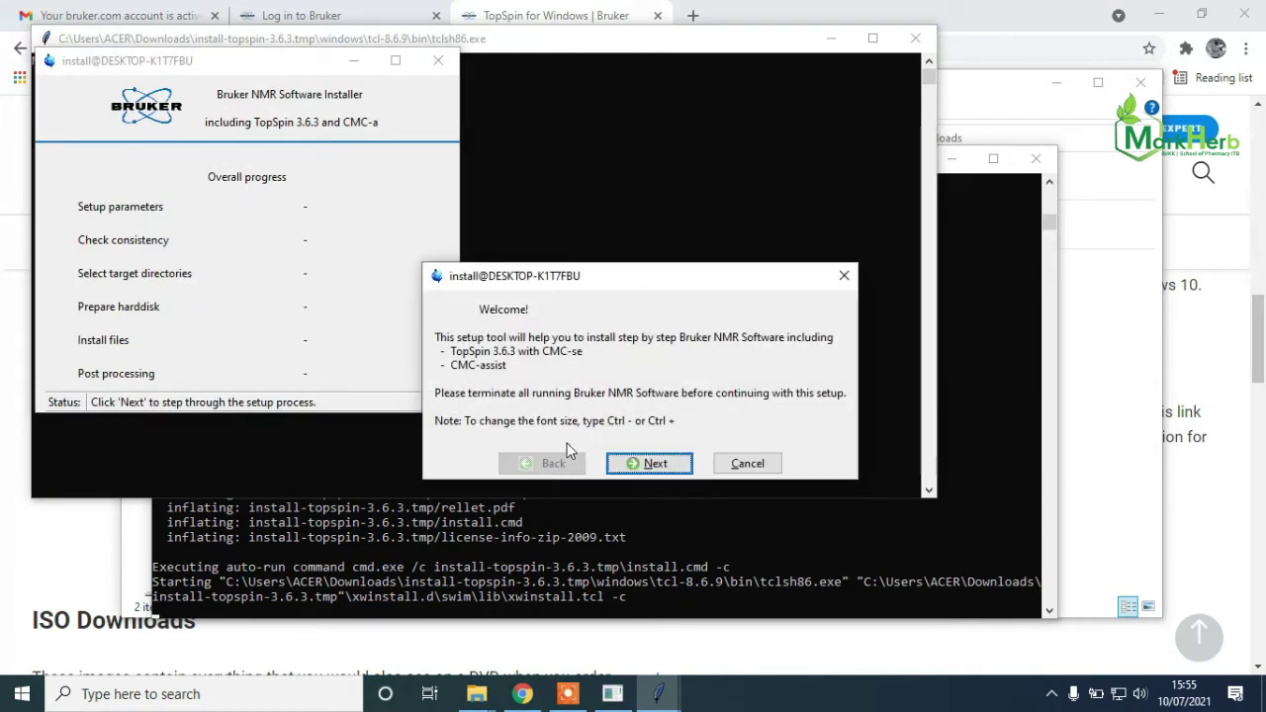
- Start the TopSpin setup with Bruker NMR Software and Cygwin 1.7.4, confirm the release letter and accept C:\Bruker\TopSpin3.6.3 as installation directory
{"action": "left_click", "coordinate": [649, 463]}
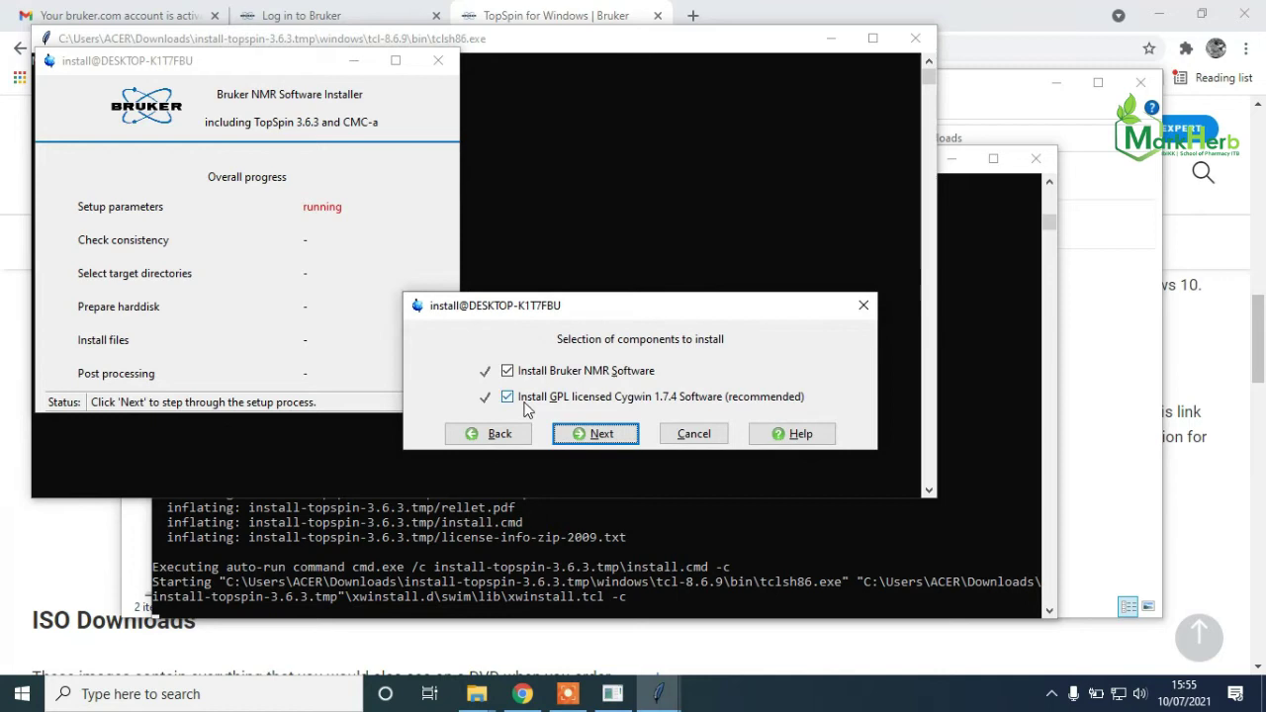
{"action": "left_click", "coordinate": [585, 440]}
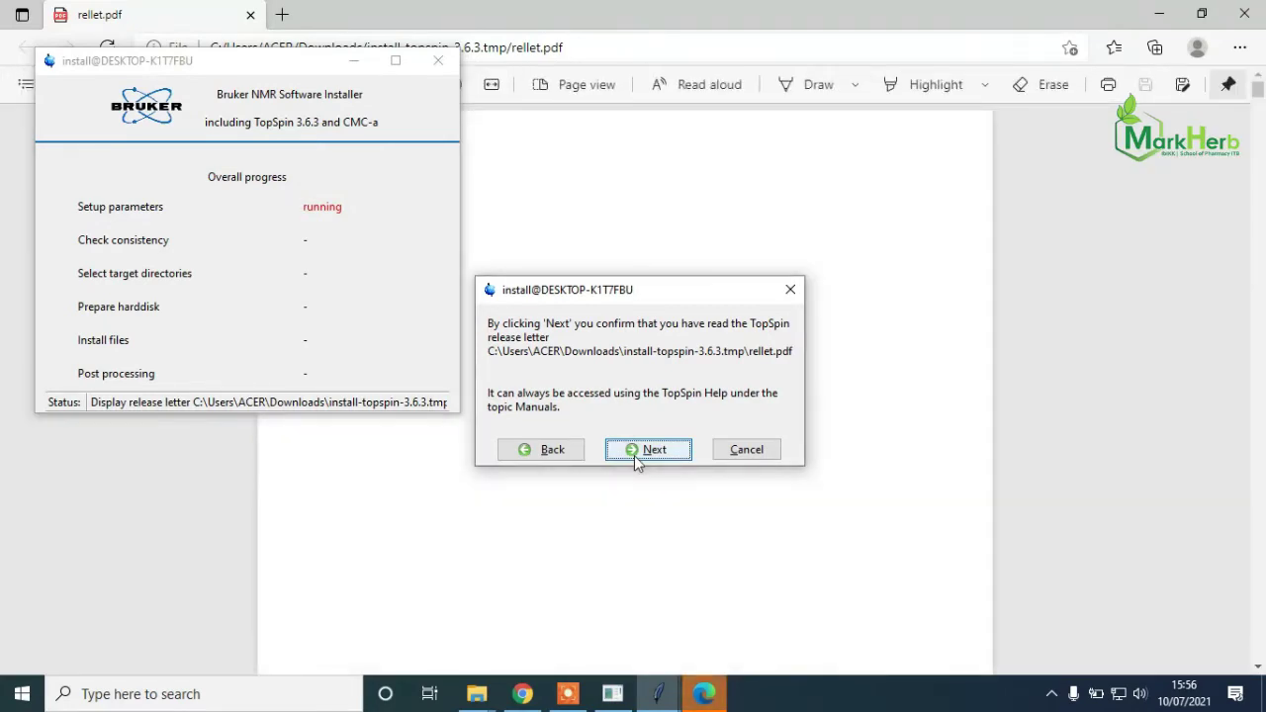
{"action": "left_click", "coordinate": [636, 457]}
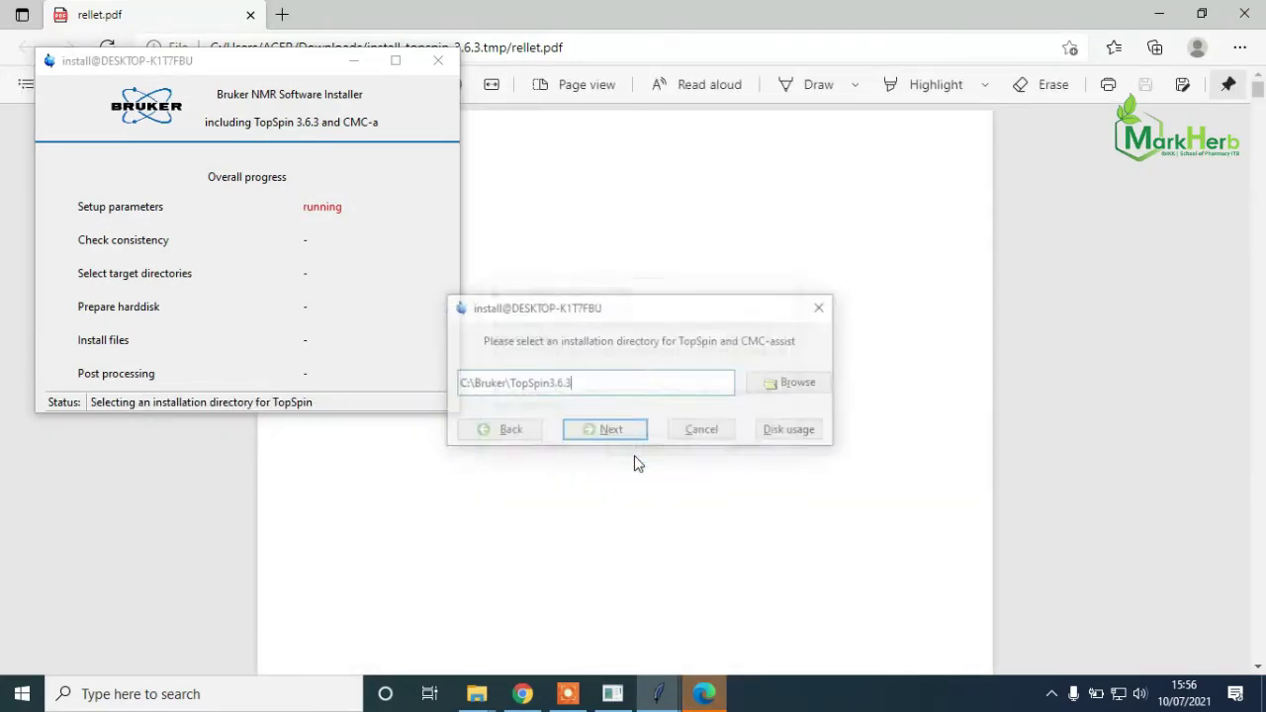
{"action": "left_click", "coordinate": [610, 432]}
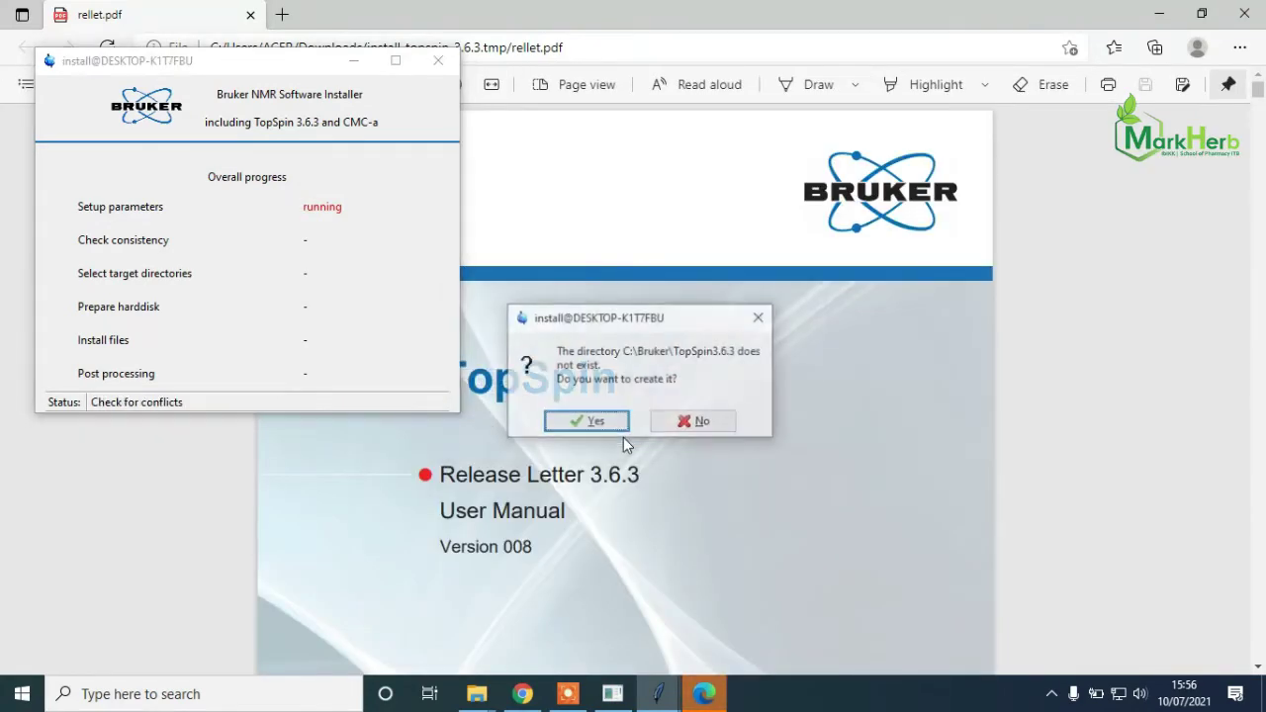
- Confirm creating the directory C:\Bruker\TopSpin3.6.3 and continue with the Data processing only setup type
{"action": "left_click", "coordinate": [604, 432]}
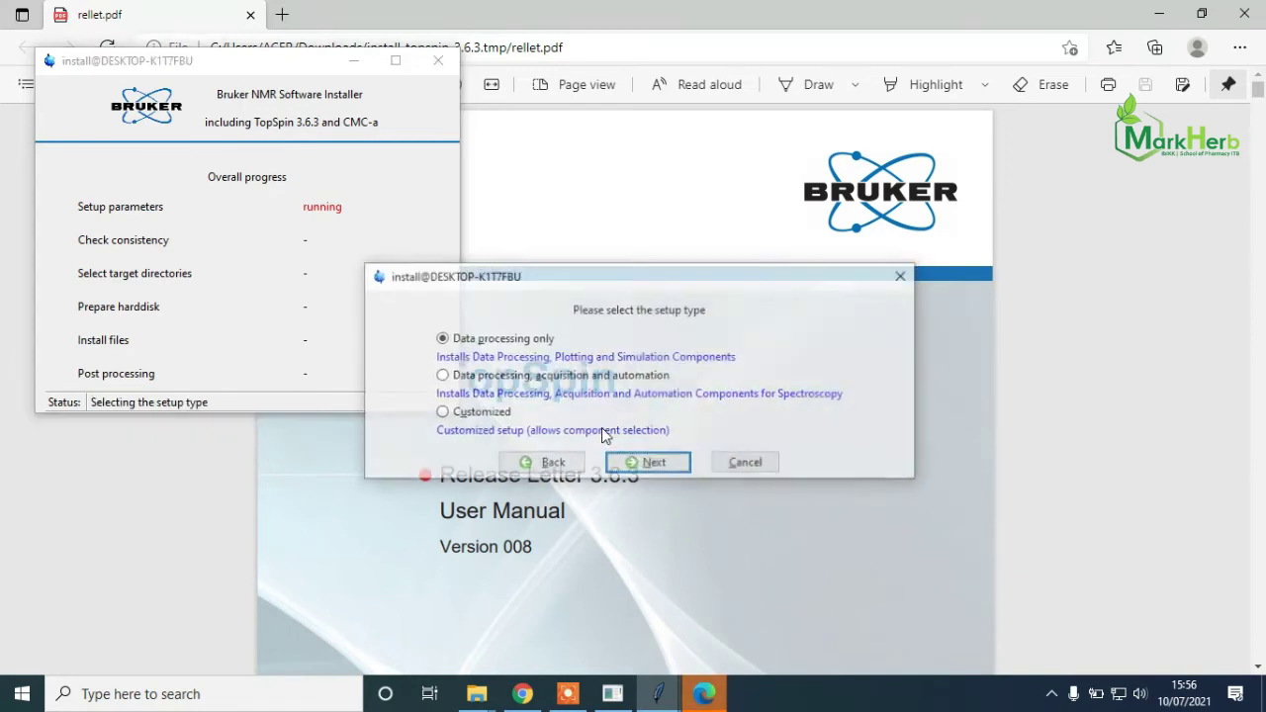
{"action": "left_click", "coordinate": [647, 462]}
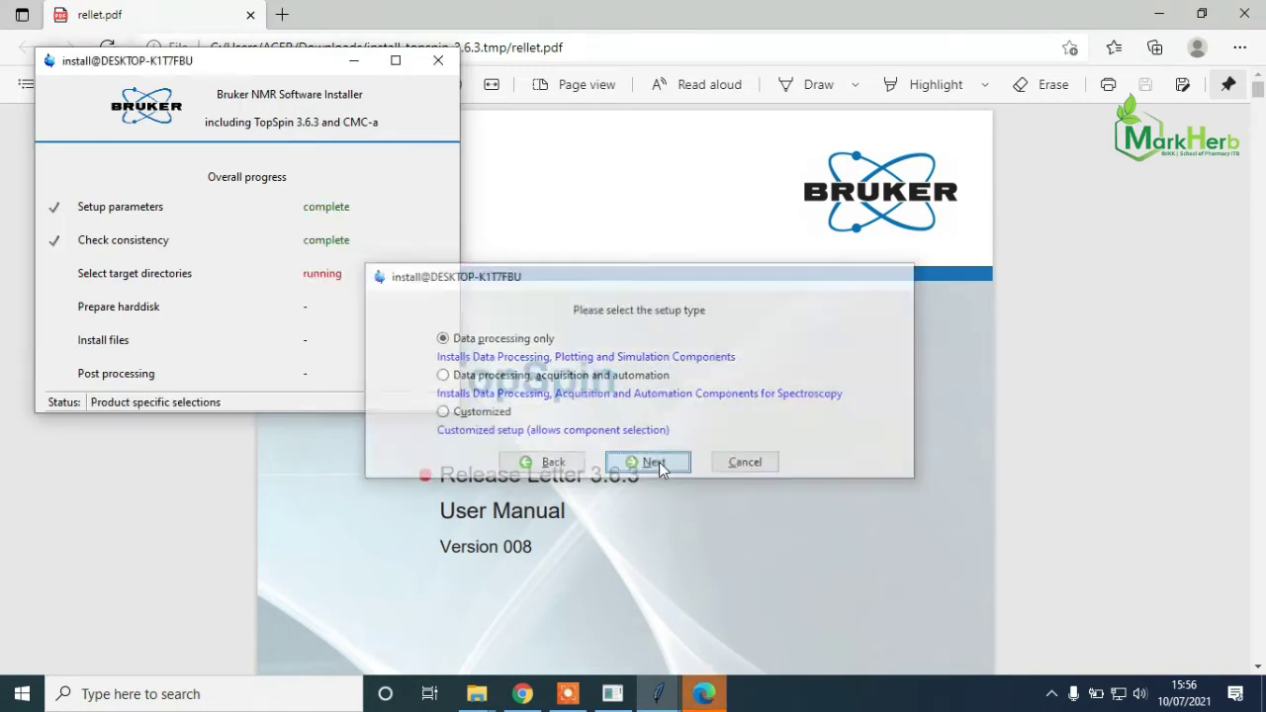
{"action": "left_click", "coordinate": [648, 474]}
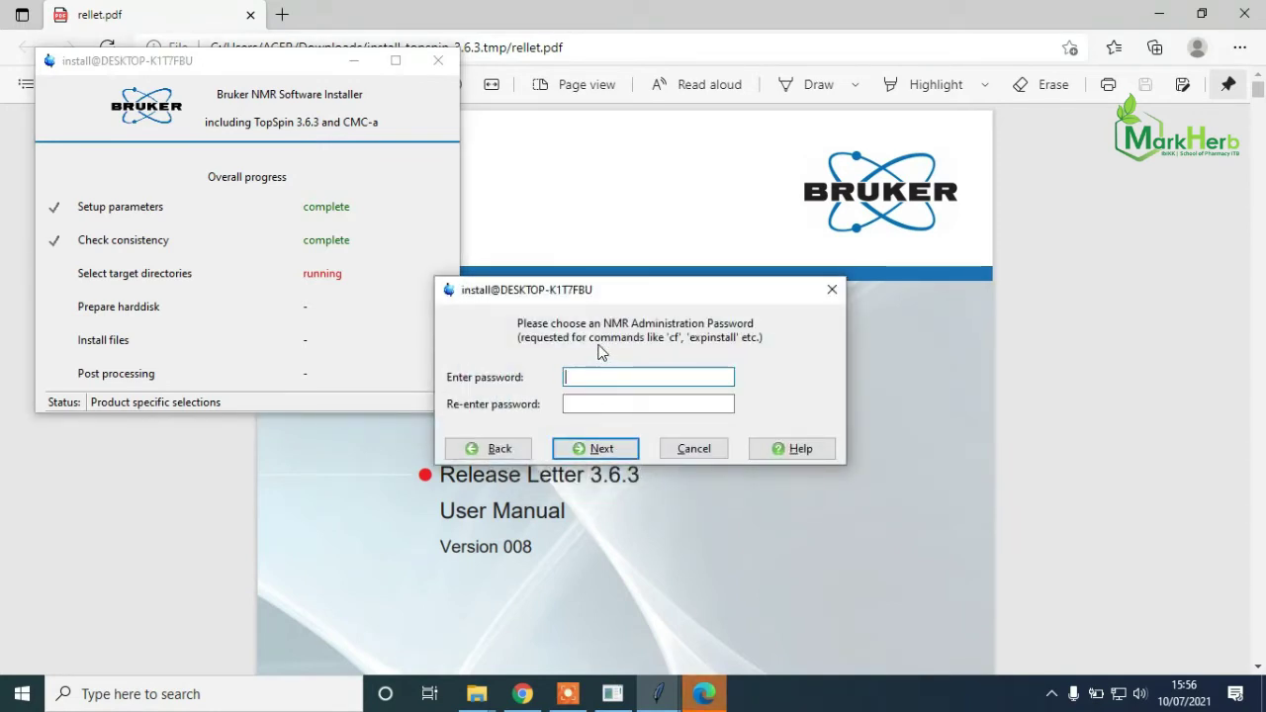
- Enter and re-enter the NMR Administration password, then submit it
{"action": "type", "text": "**********"}
{"action": "key", "text": "Tab"}
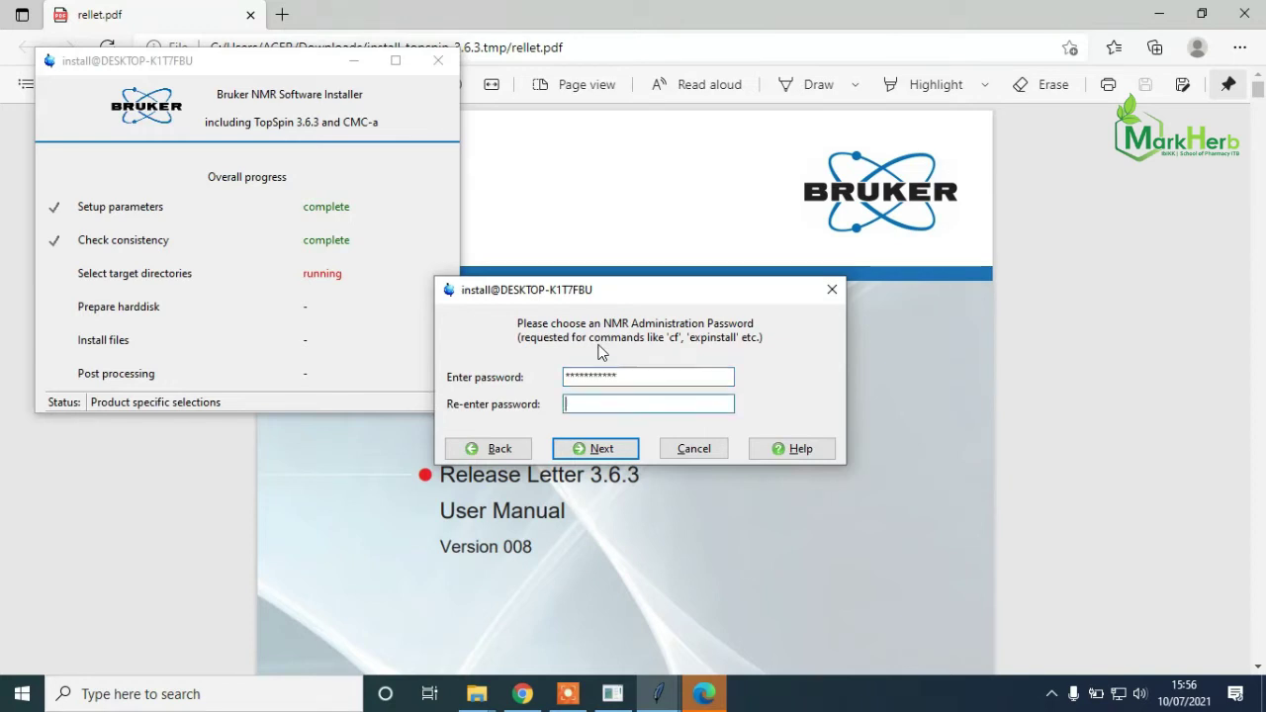
{"action": "type", "text": "***********"}
{"action": "key", "text": "Return"}
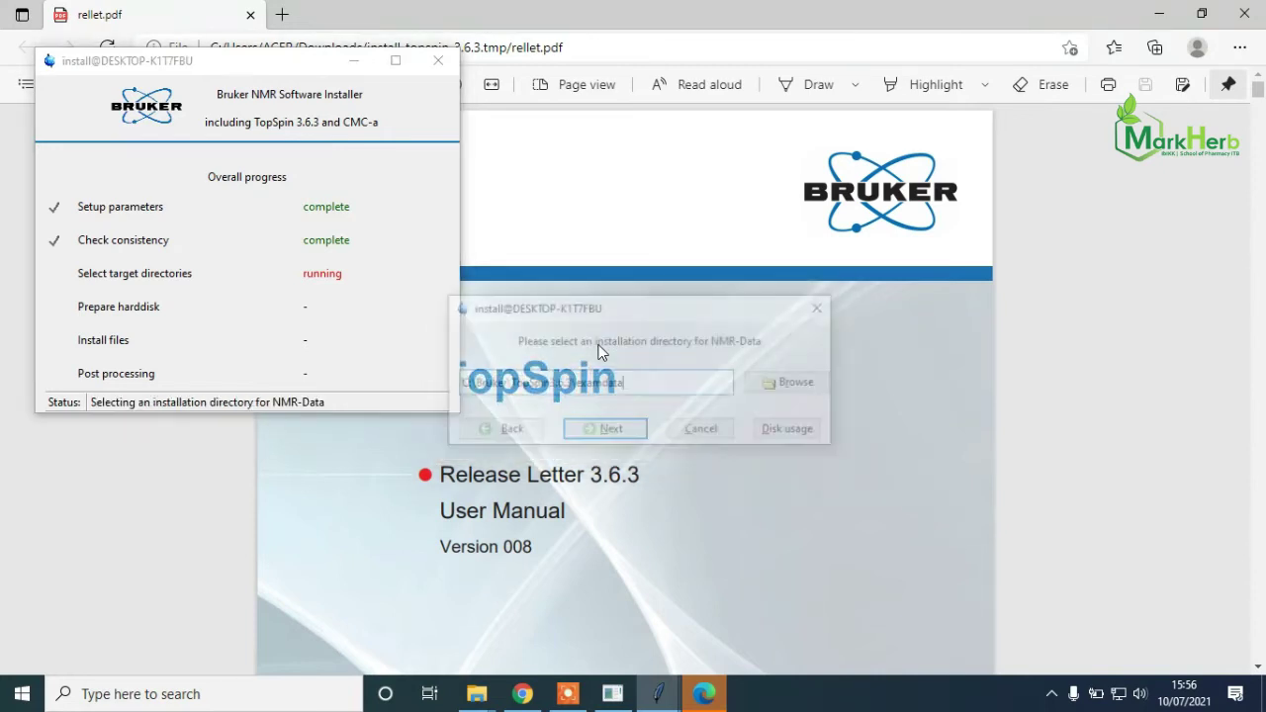
- Accept and create C:\Bruker\TopSpin3.6.3\examdata for NMR-Data, and start the installation with automatic firewall configuration
{"action": "key", "text": "Return"}
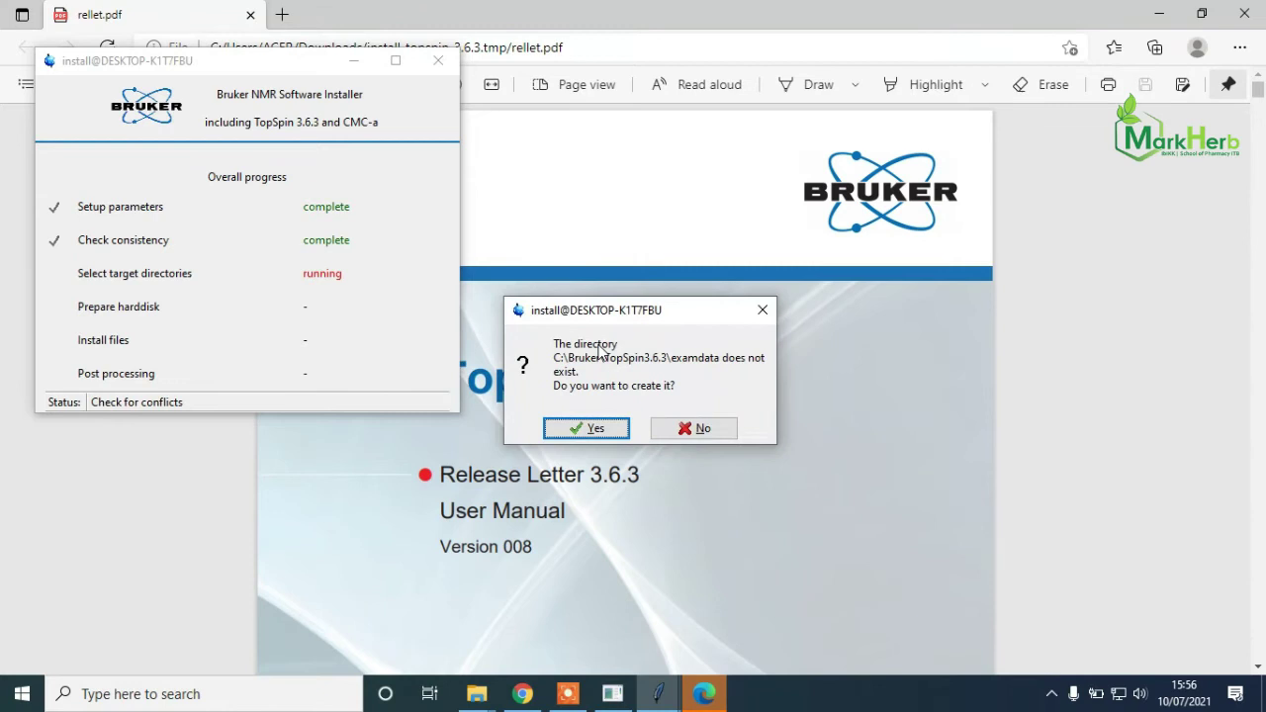
{"action": "key", "text": "Return"}
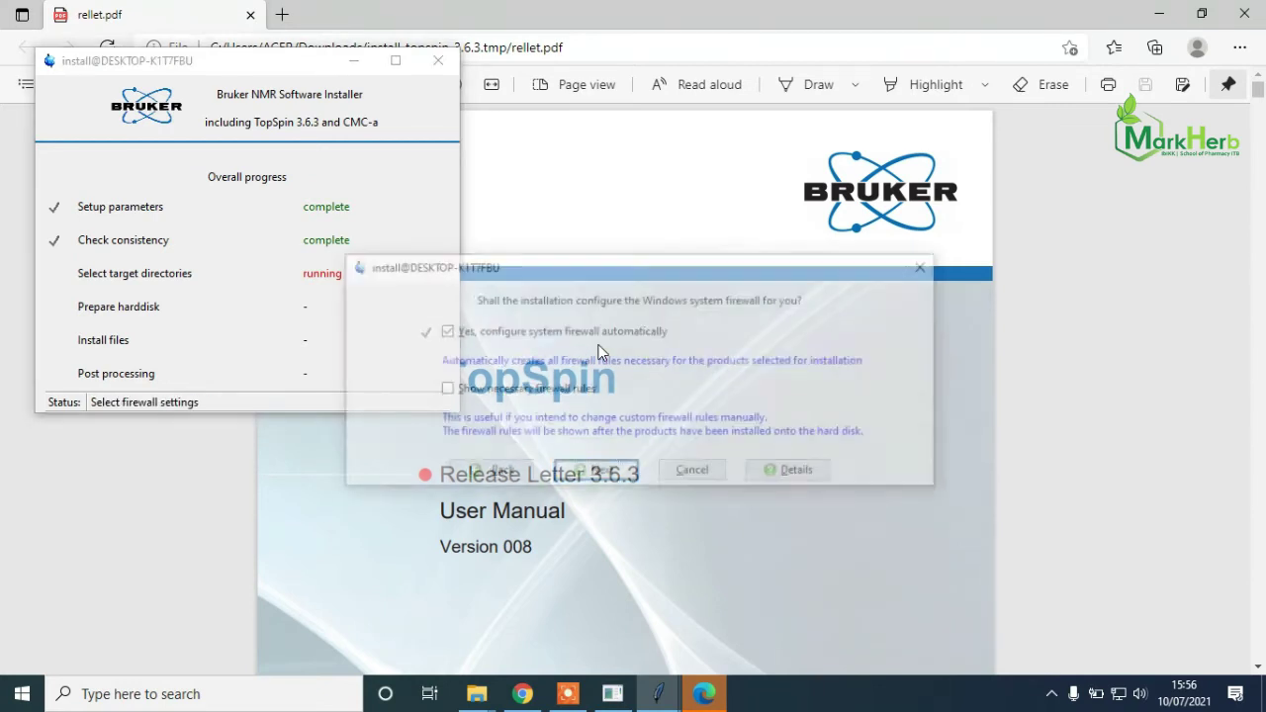
{"action": "key", "text": "Return"}
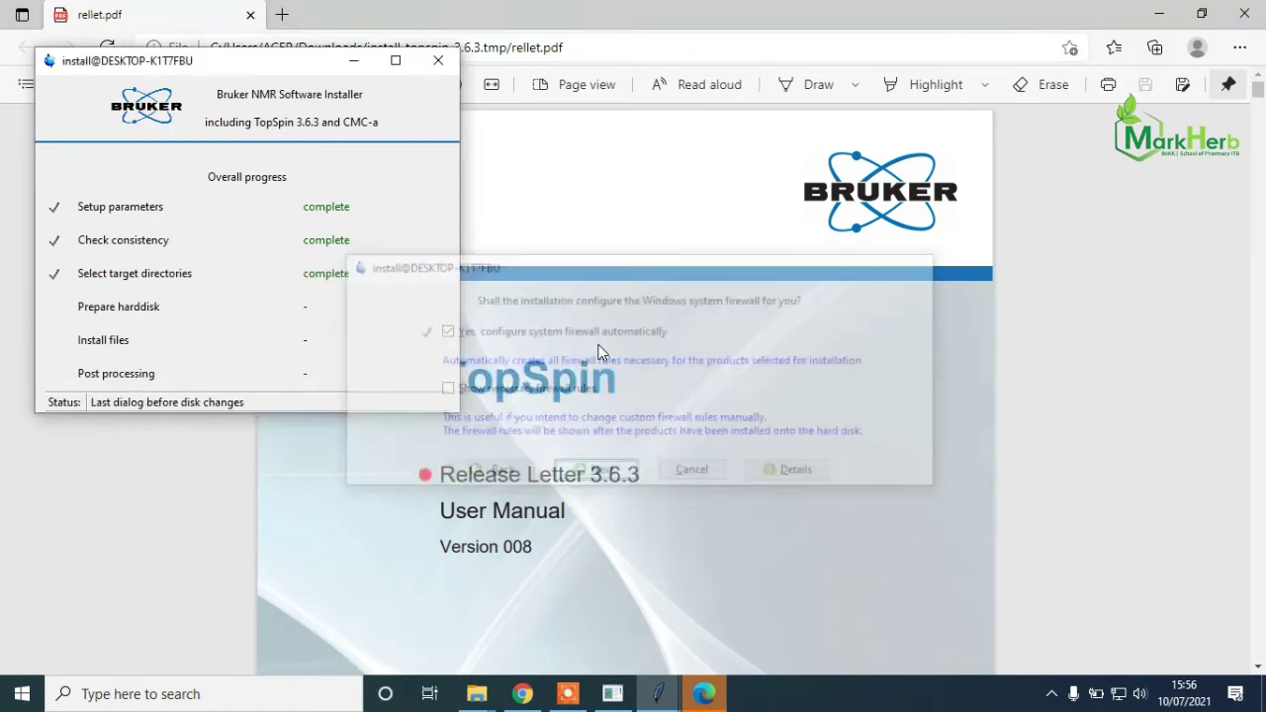
{"action": "key", "text": "Return"}
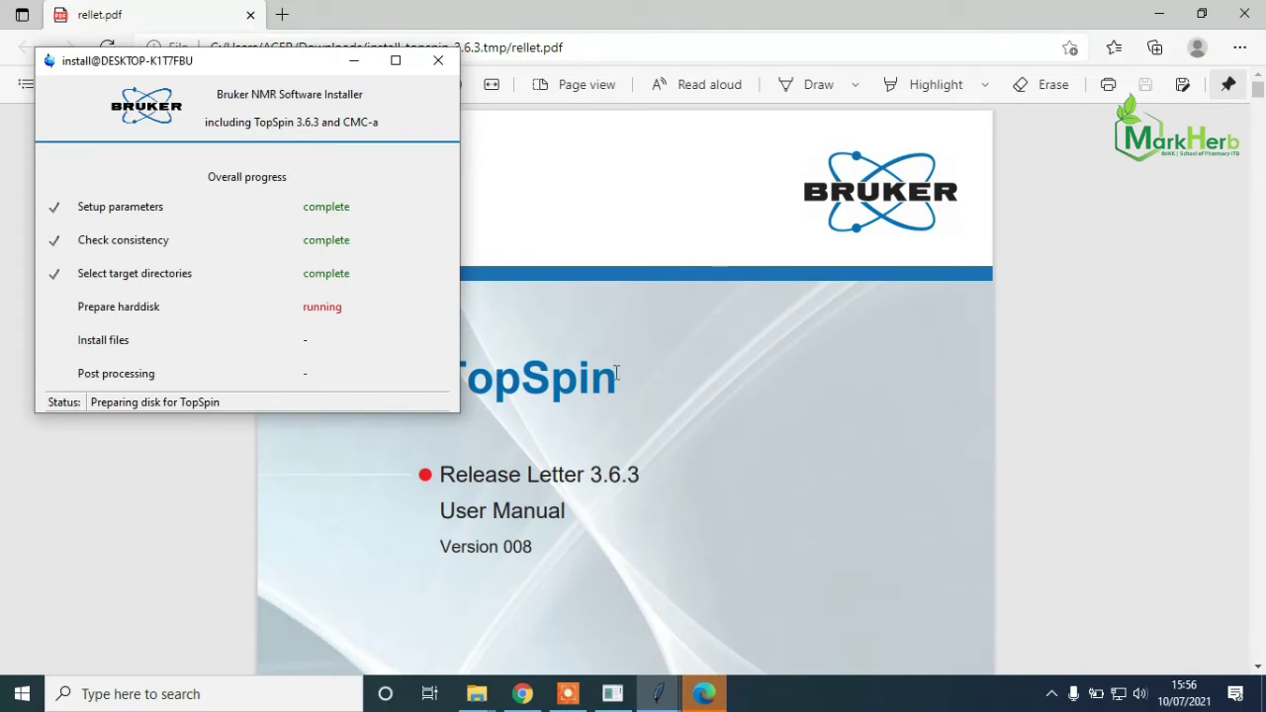
- Look through the table of contents of the TopSpin 3.6.3 release letter
{"action": "left_click", "coordinate": [675, 400]}
{"action": "scroll", "coordinate": [665, 341], "scroll_direction": "down", "scroll_amount": 5}
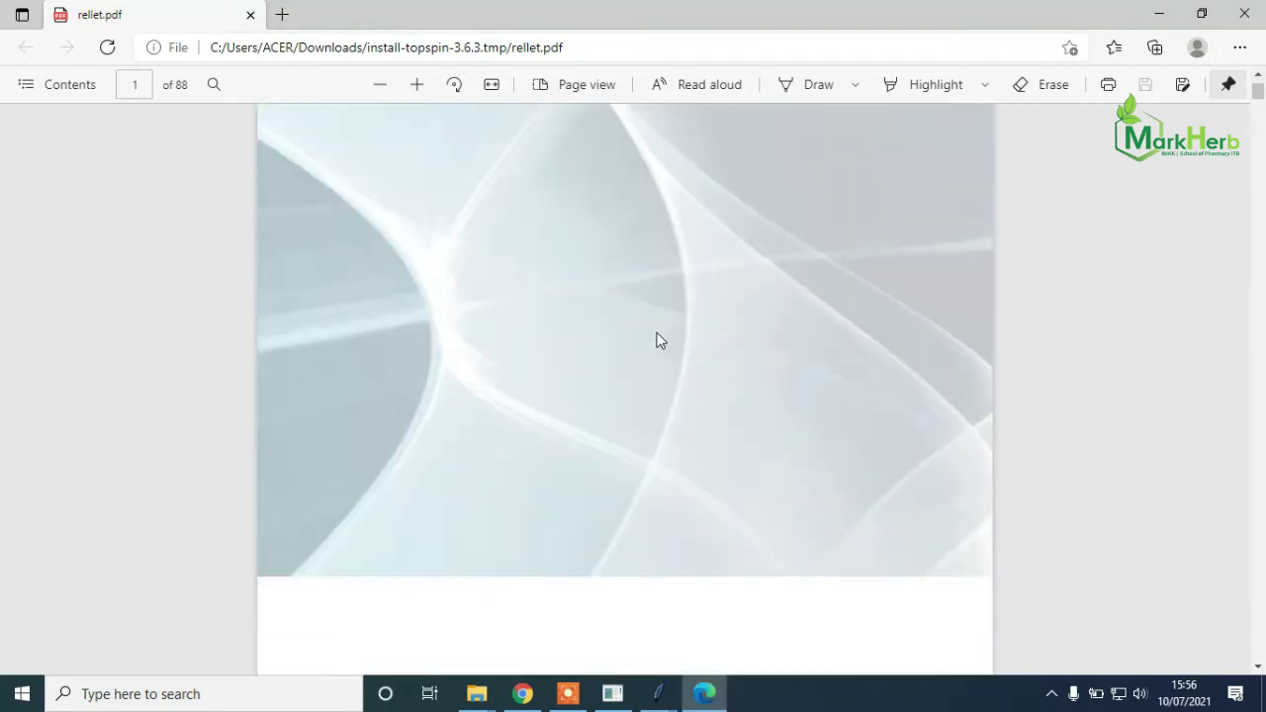
{"action": "scroll", "coordinate": [661, 341], "scroll_direction": "down", "scroll_amount": 15}
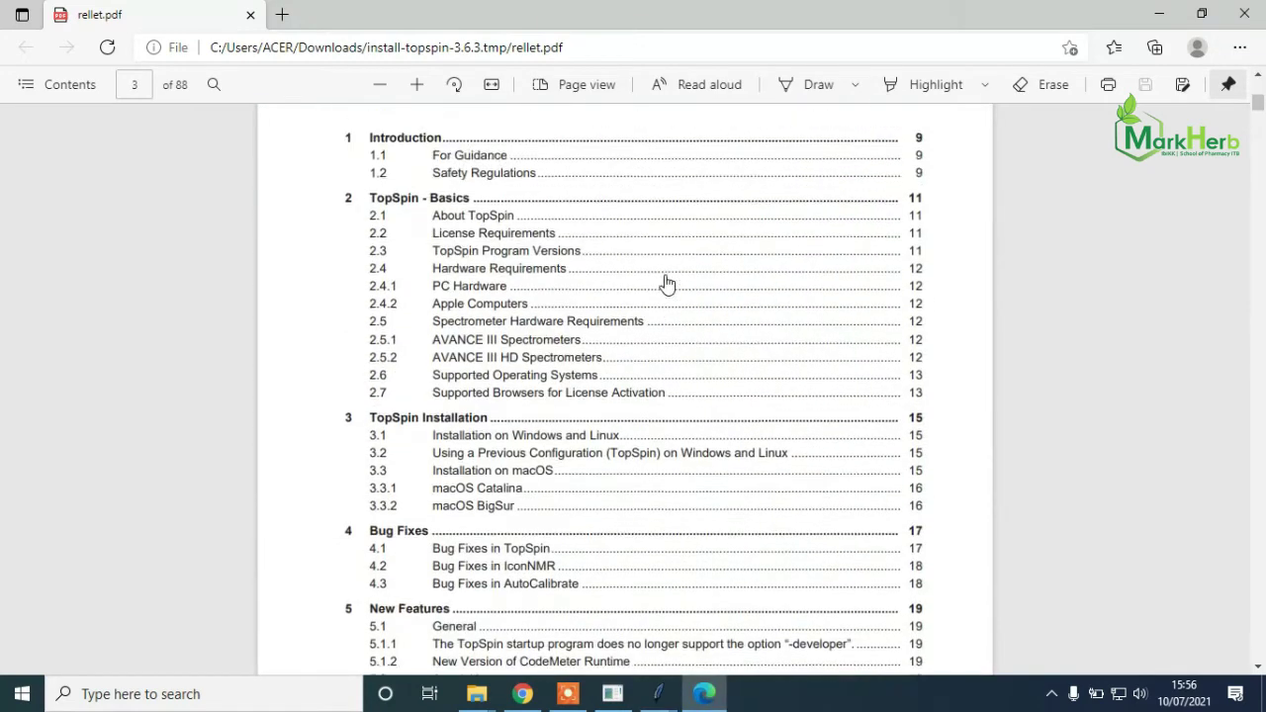
{"action": "scroll", "coordinate": [667, 284], "scroll_direction": "up", "scroll_amount": 1}
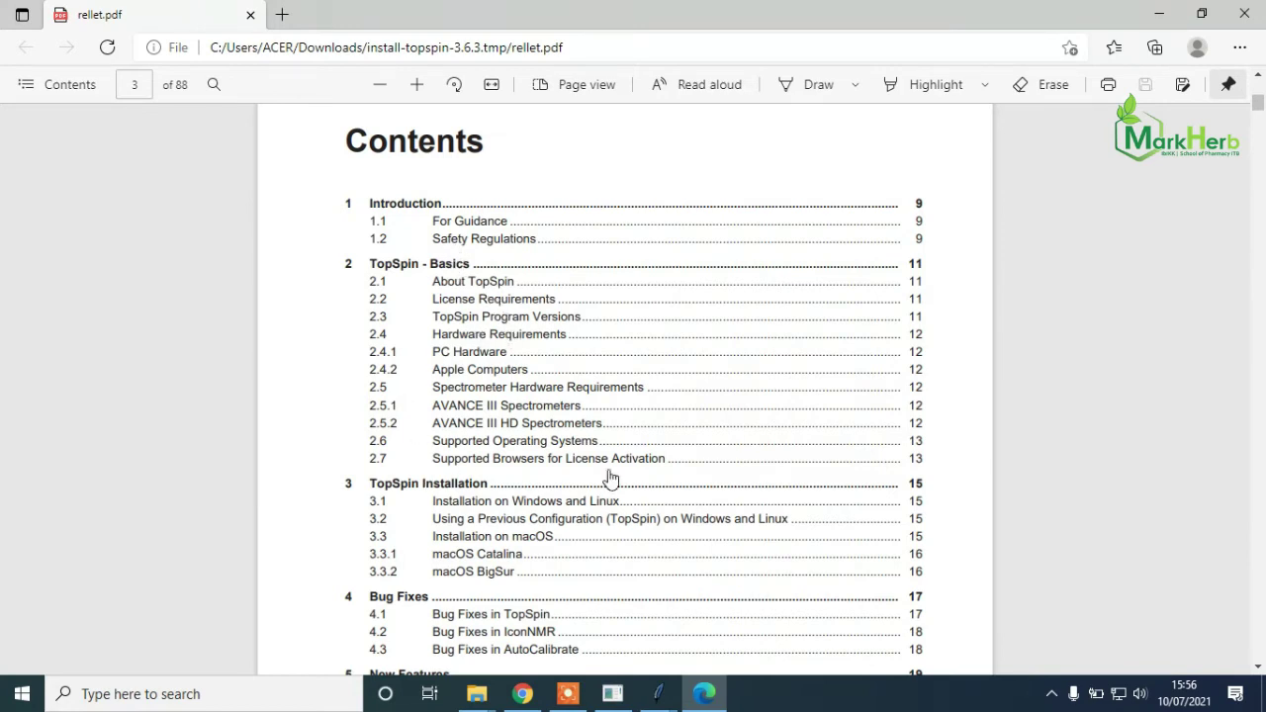
{"action": "scroll", "coordinate": [580, 410], "scroll_direction": "down", "scroll_amount": 4}
{"action": "scroll", "coordinate": [580, 427], "scroll_direction": "down", "scroll_amount": 20}
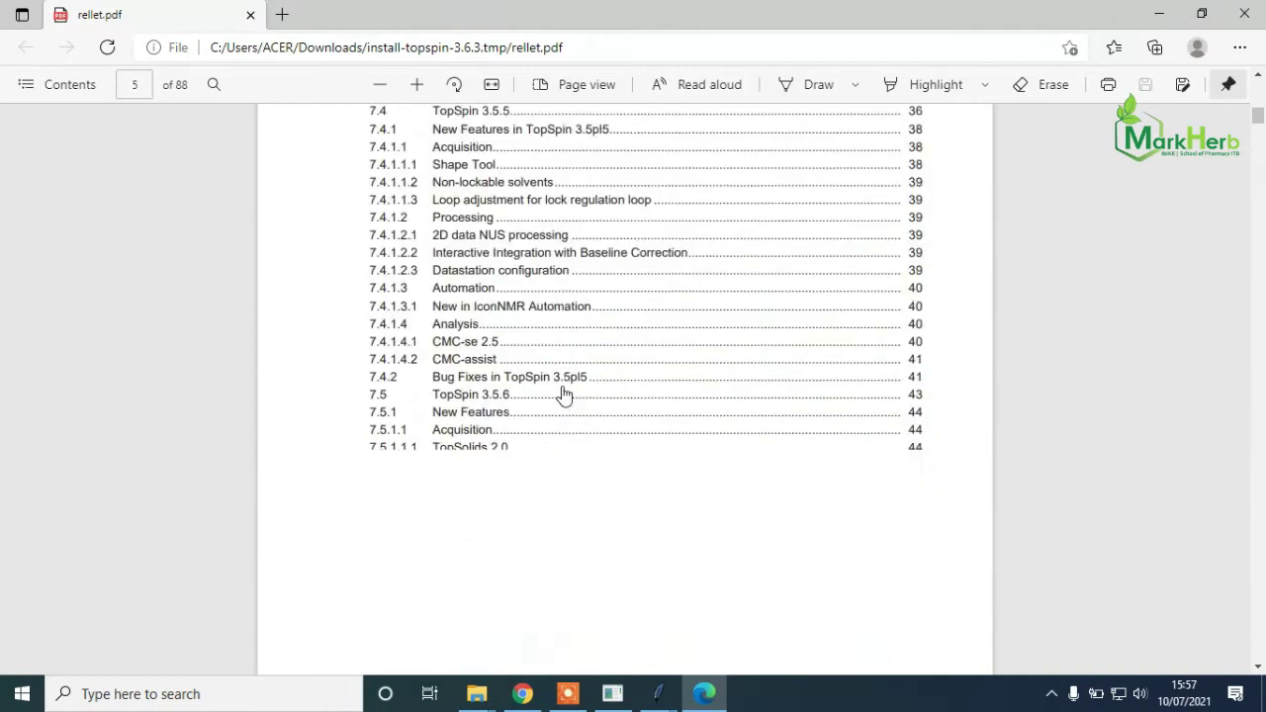
{"action": "scroll", "coordinate": [564, 394], "scroll_direction": "down", "scroll_amount": 10}
- Bring the Bruker NMR Software Installer back to the front and finish the installation
{"action": "mouse_move", "coordinate": [643, 704]}
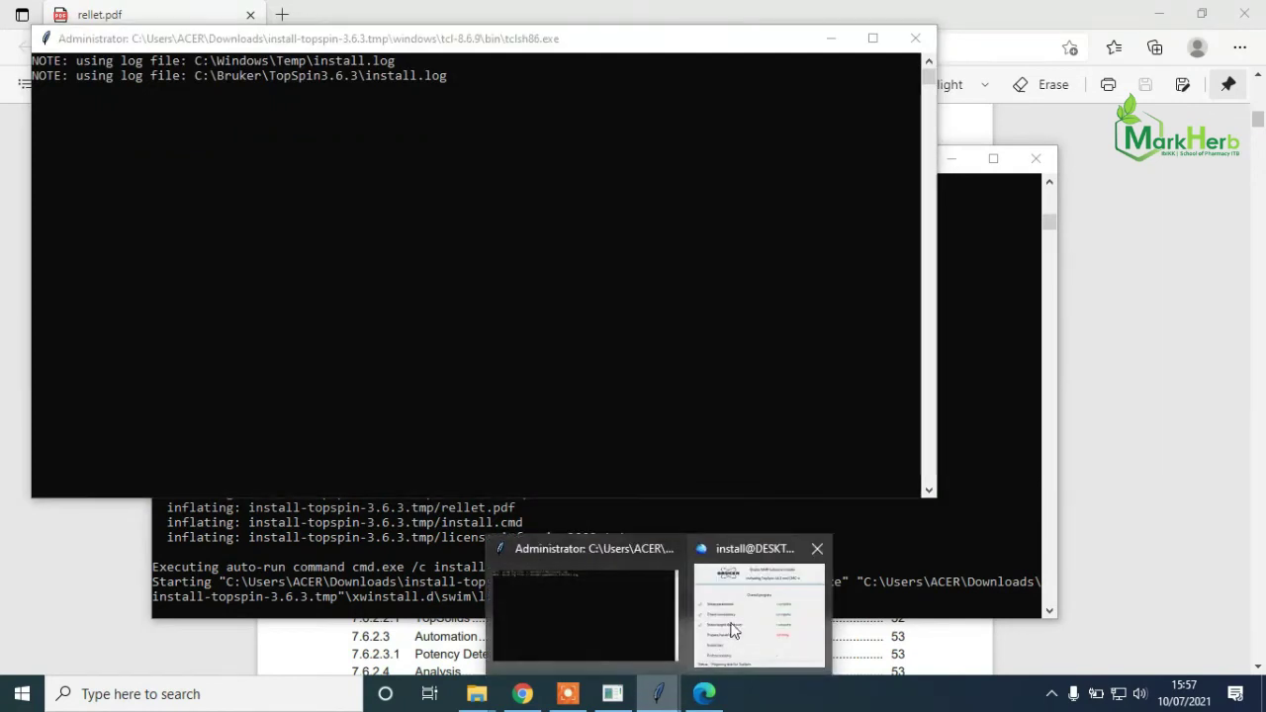
{"action": "left_click", "coordinate": [740, 621]}
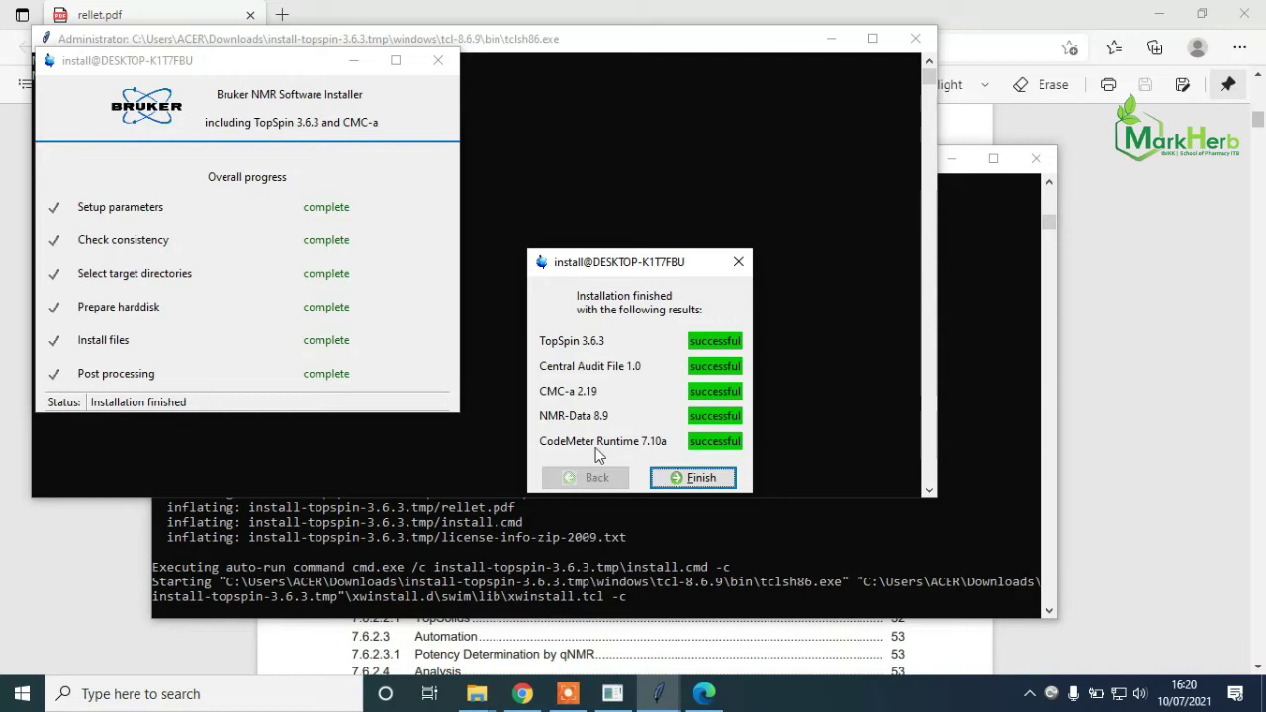
{"action": "left_click", "coordinate": [693, 478]}
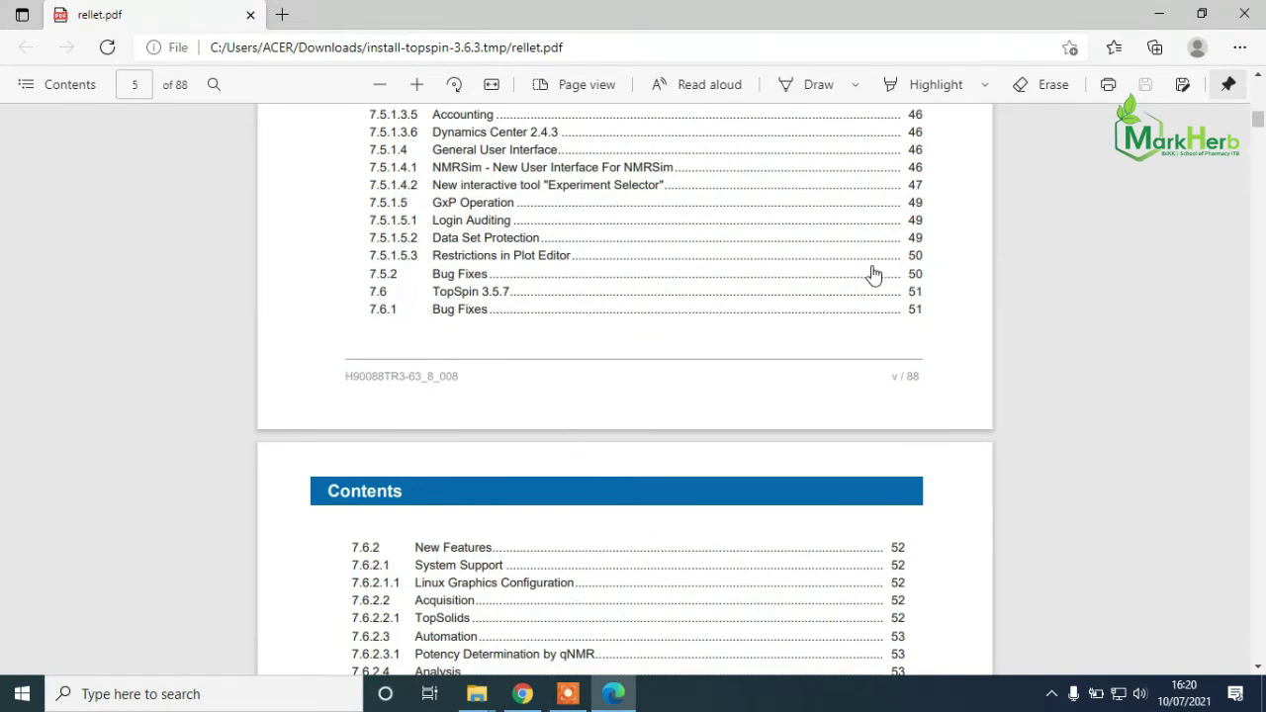
- Search Windows for "top", open TopSpin 3.6.3 and accept its license agreement so that it is not shown again
{"action": "left_click", "coordinate": [229, 708]}
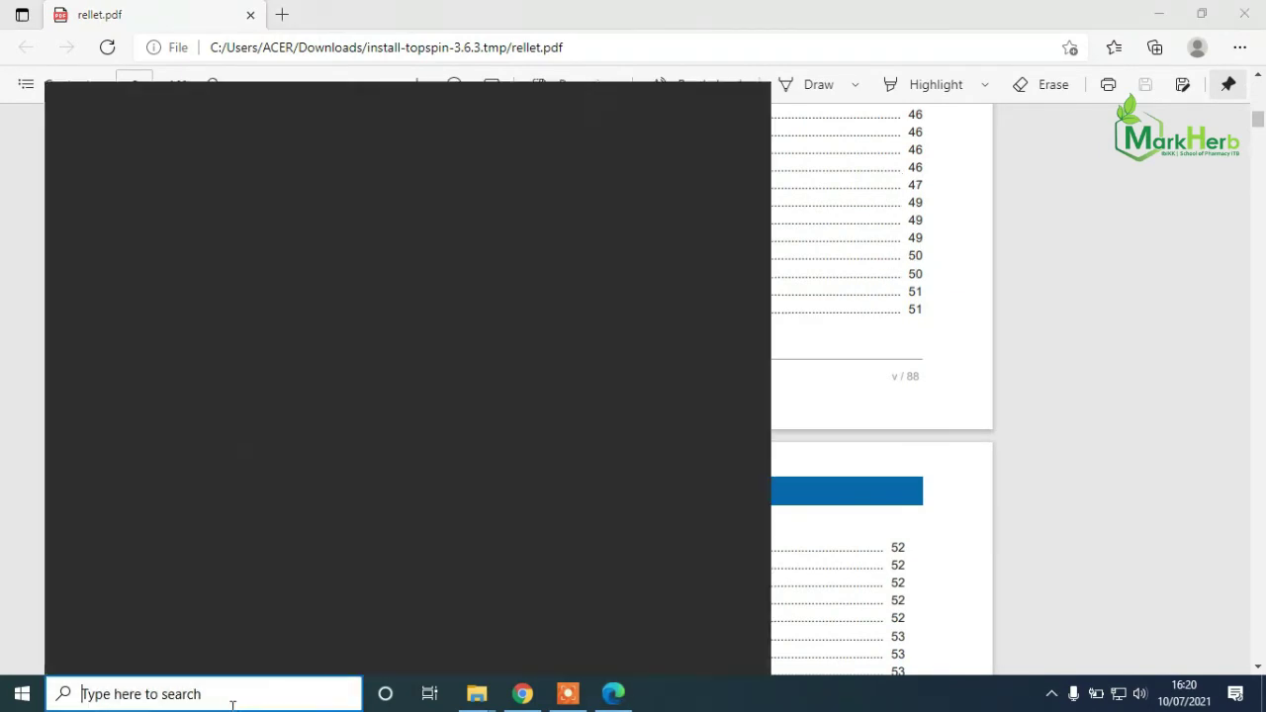
{"action": "type", "text": "top"}
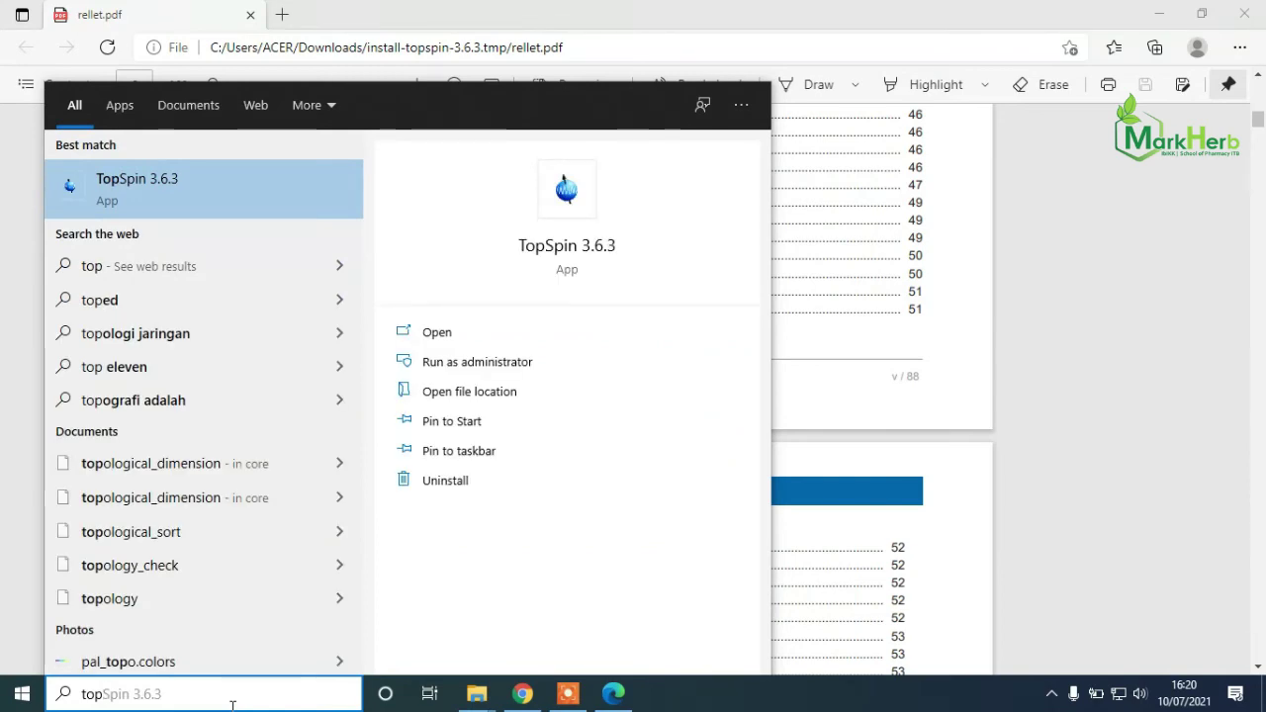
{"action": "left_click", "coordinate": [439, 333]}
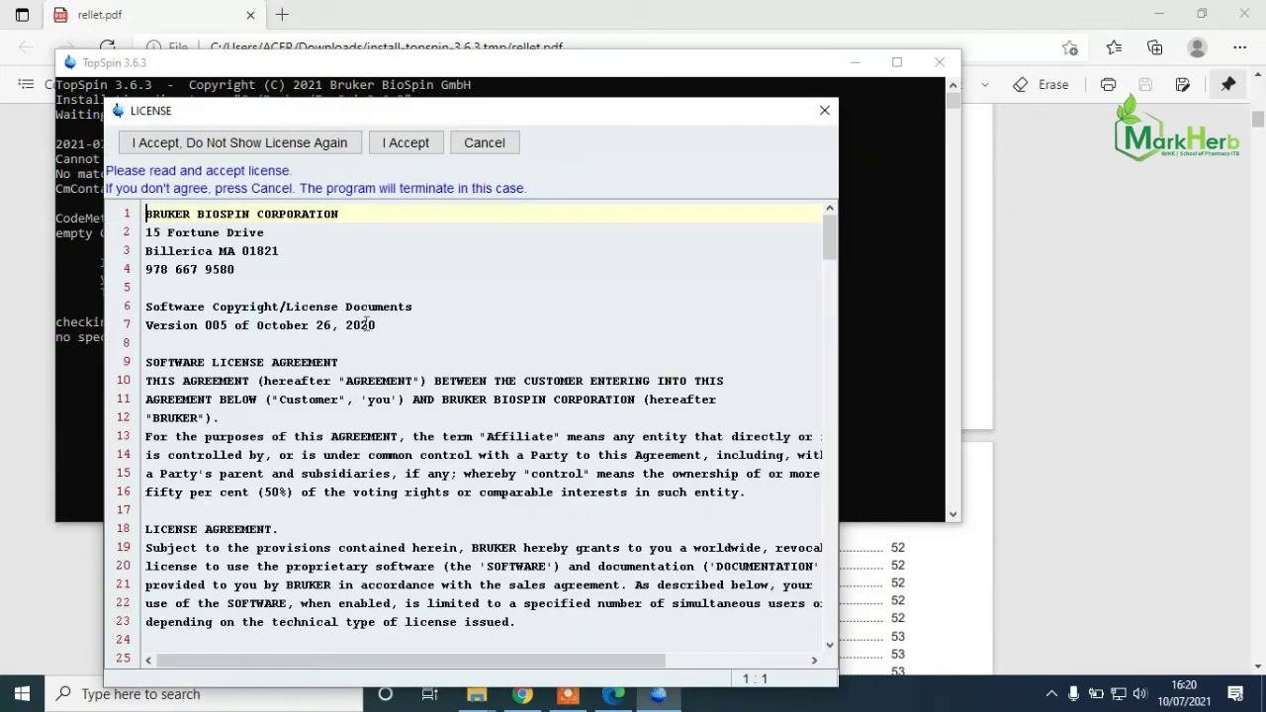
{"action": "scroll", "coordinate": [331, 257], "scroll_direction": "down", "scroll_amount": 11}
{"action": "left_click", "coordinate": [325, 149]}
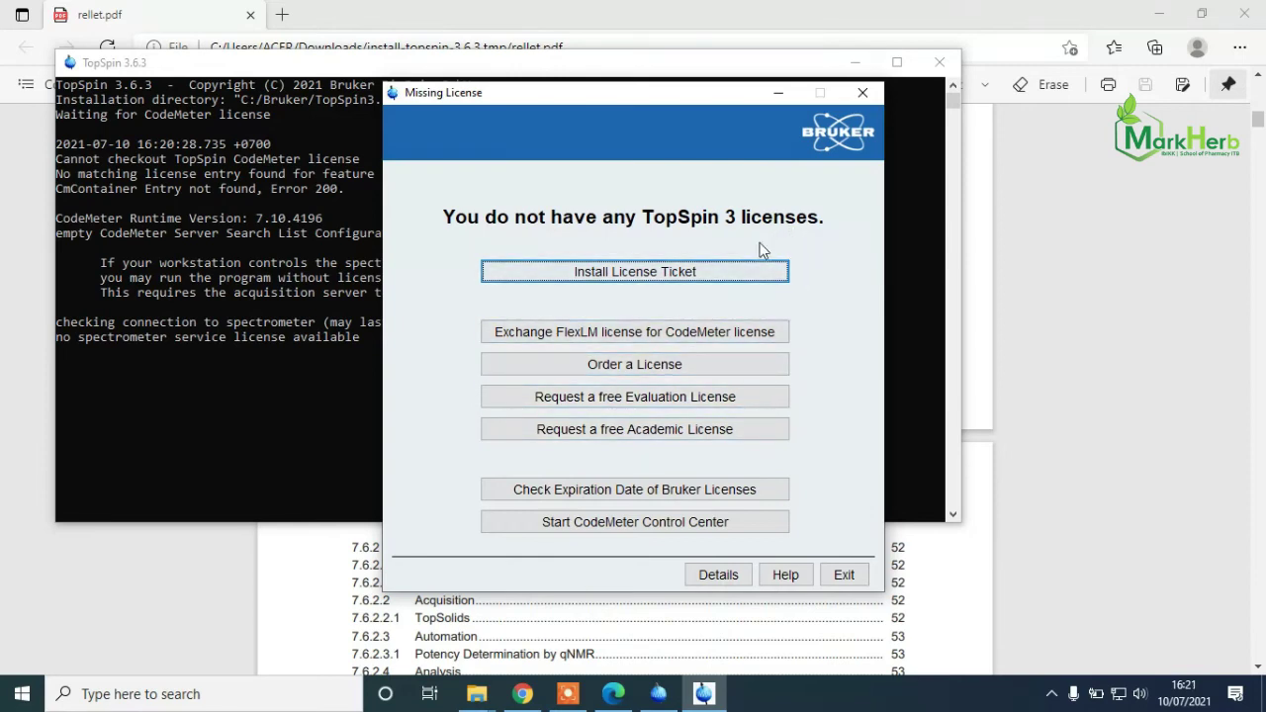
- Request a free Academic License from the Missing License dialog and generate the academia ticket code on the Bruker website
{"action": "left_click", "coordinate": [679, 429]}
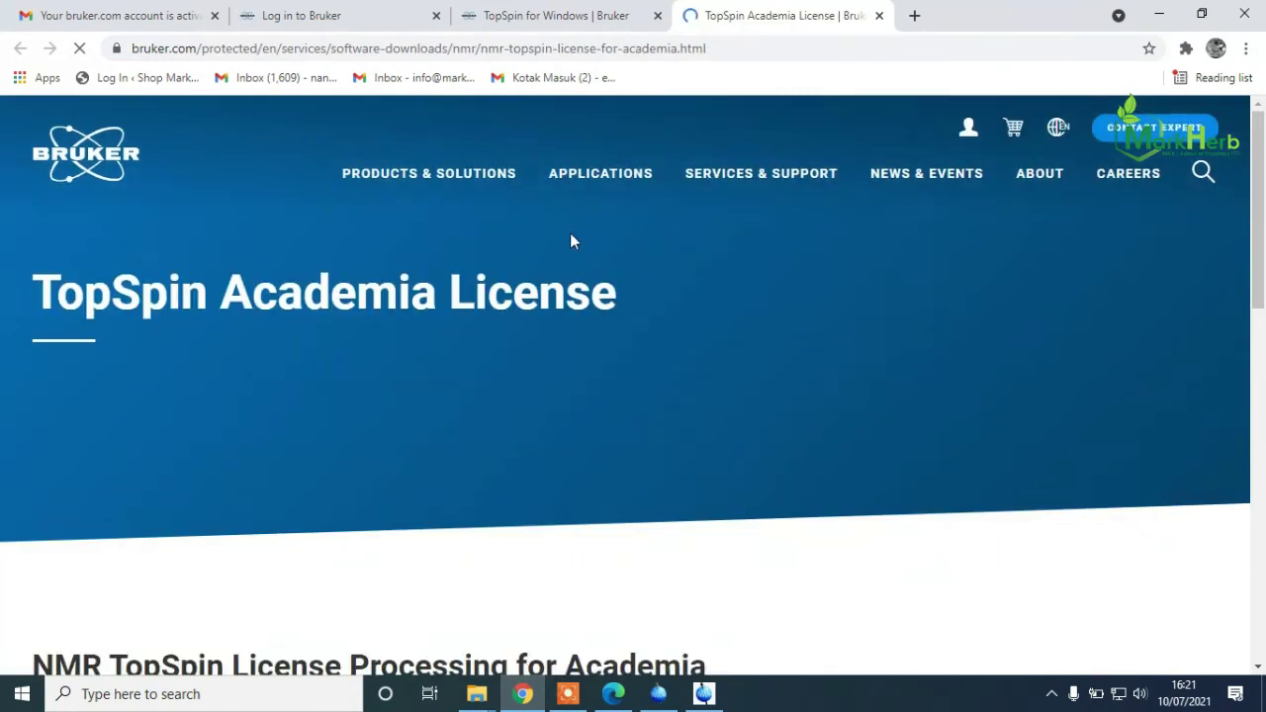
{"action": "scroll", "coordinate": [570, 242], "scroll_direction": "down", "scroll_amount": 6}
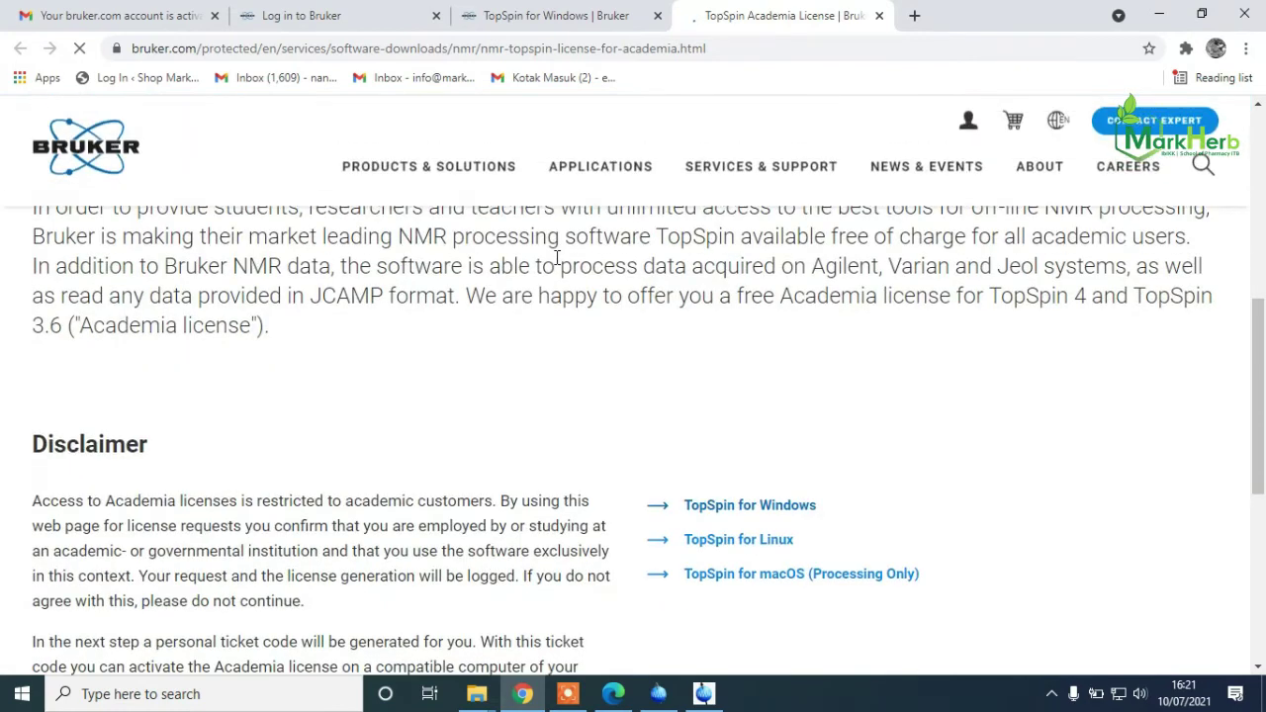
{"action": "scroll", "coordinate": [557, 257], "scroll_direction": "down", "scroll_amount": 5}
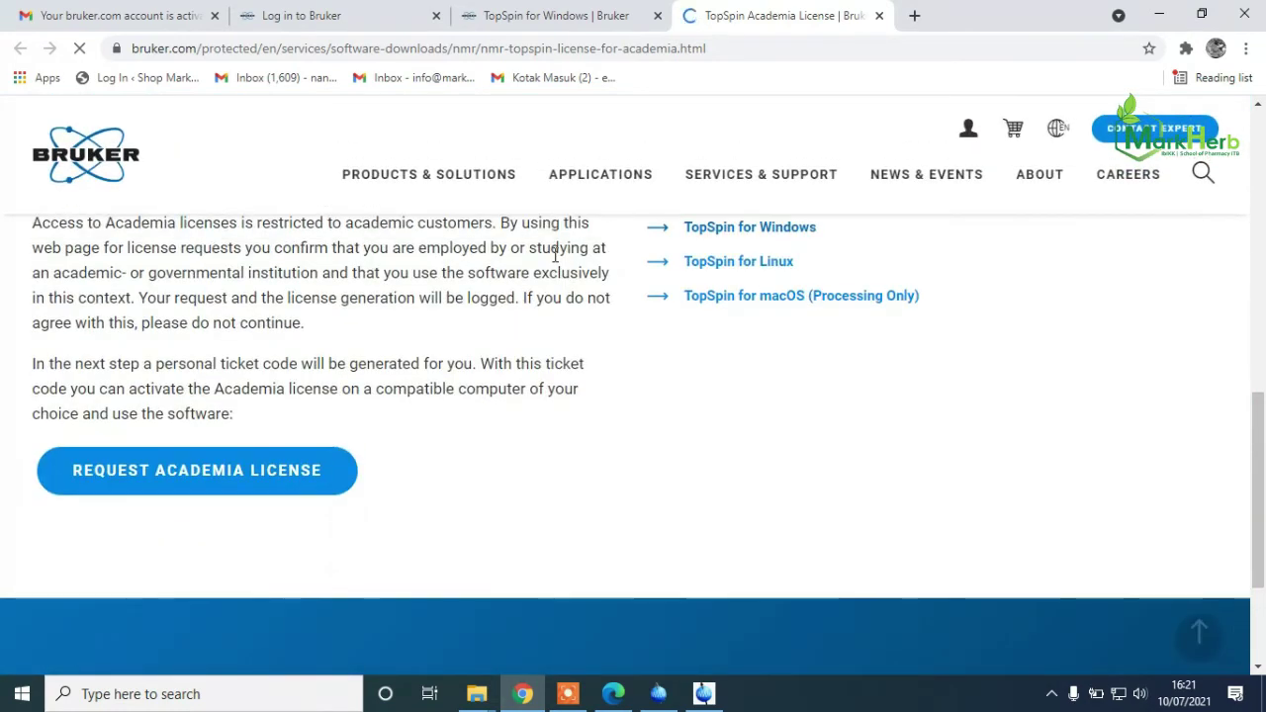
{"action": "left_click", "coordinate": [301, 487]}
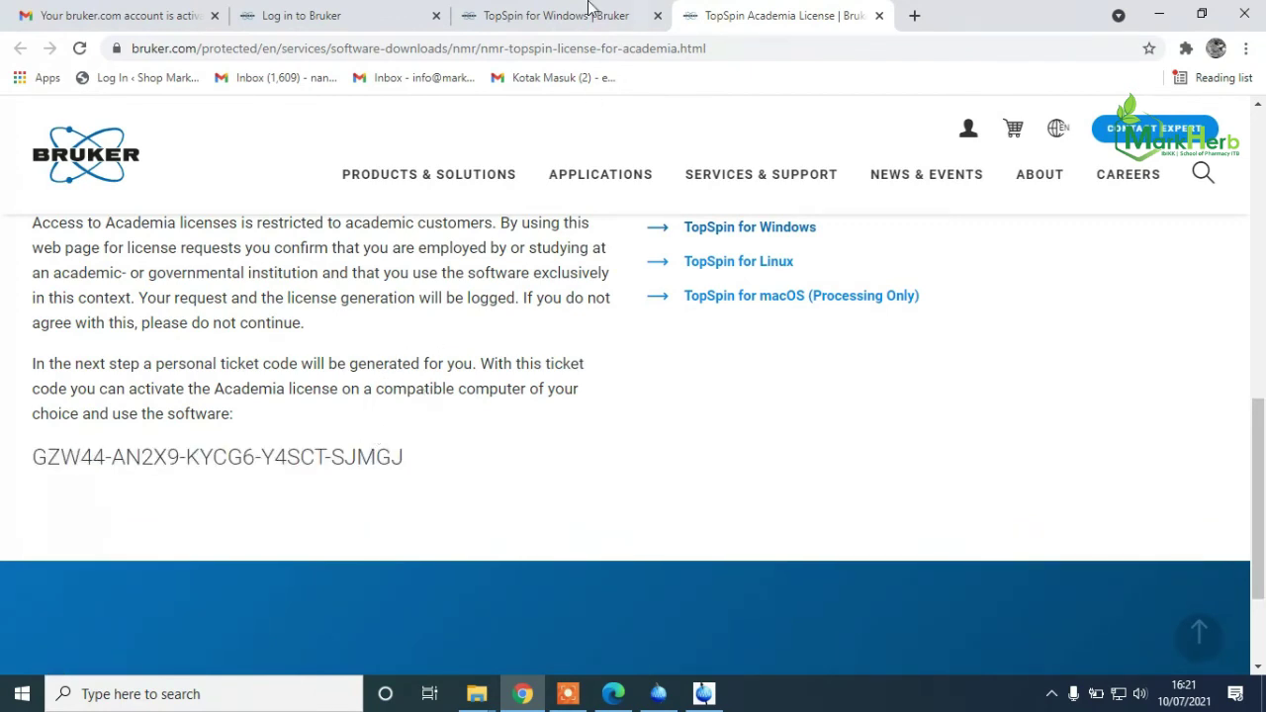
- Switch back to the Missing License dialog and open the license ticket installation page in the browser
{"action": "left_click", "coordinate": [702, 696]}
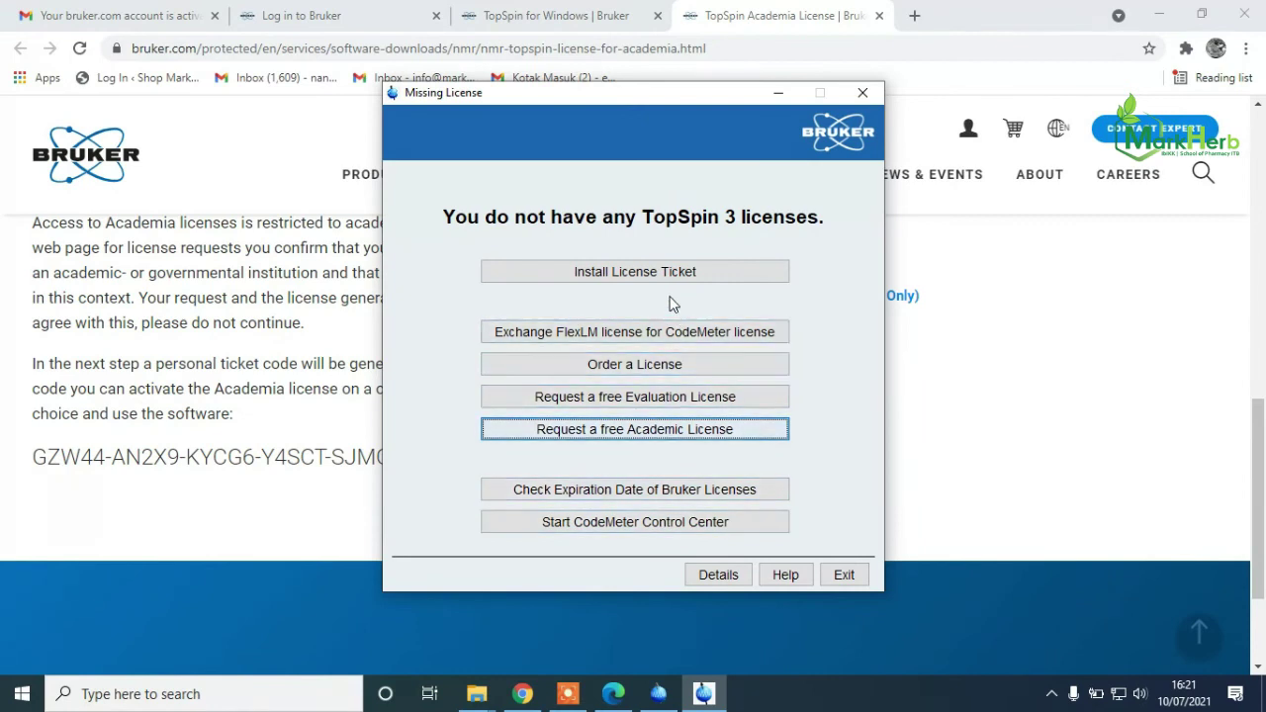
{"action": "left_click", "coordinate": [774, 279]}
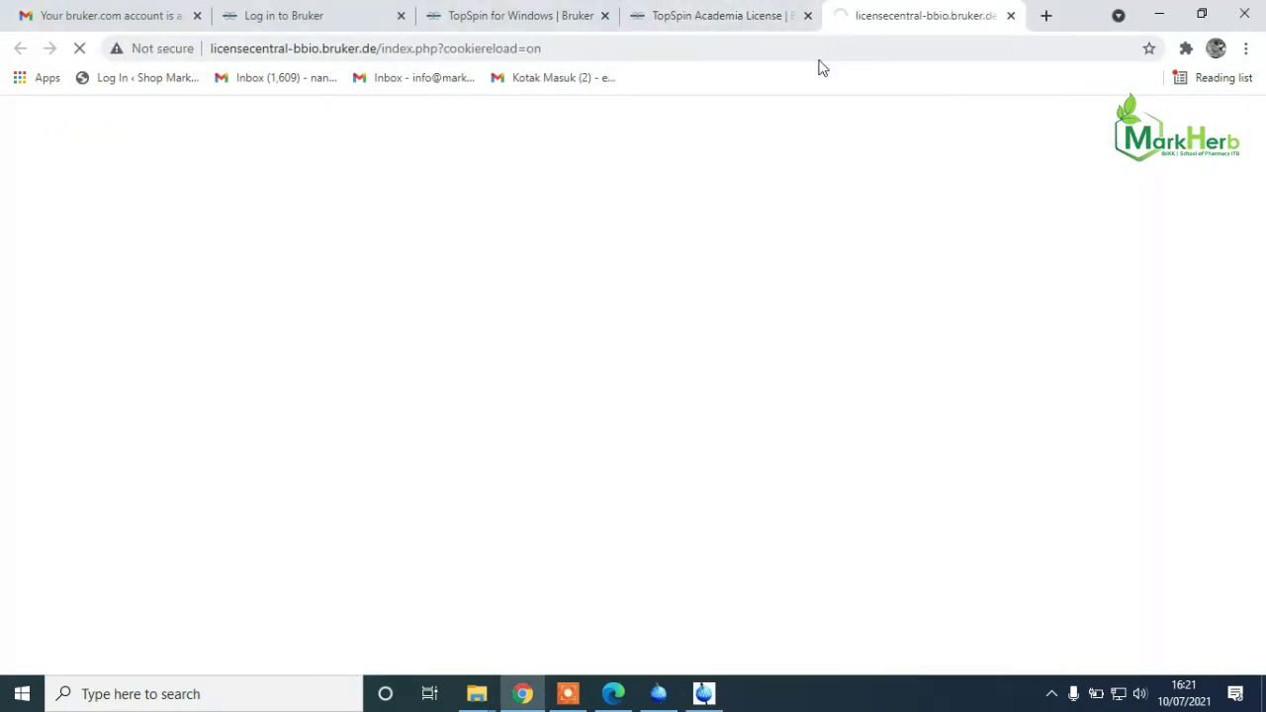
{"action": "mouse_move", "coordinate": [923, 144]}
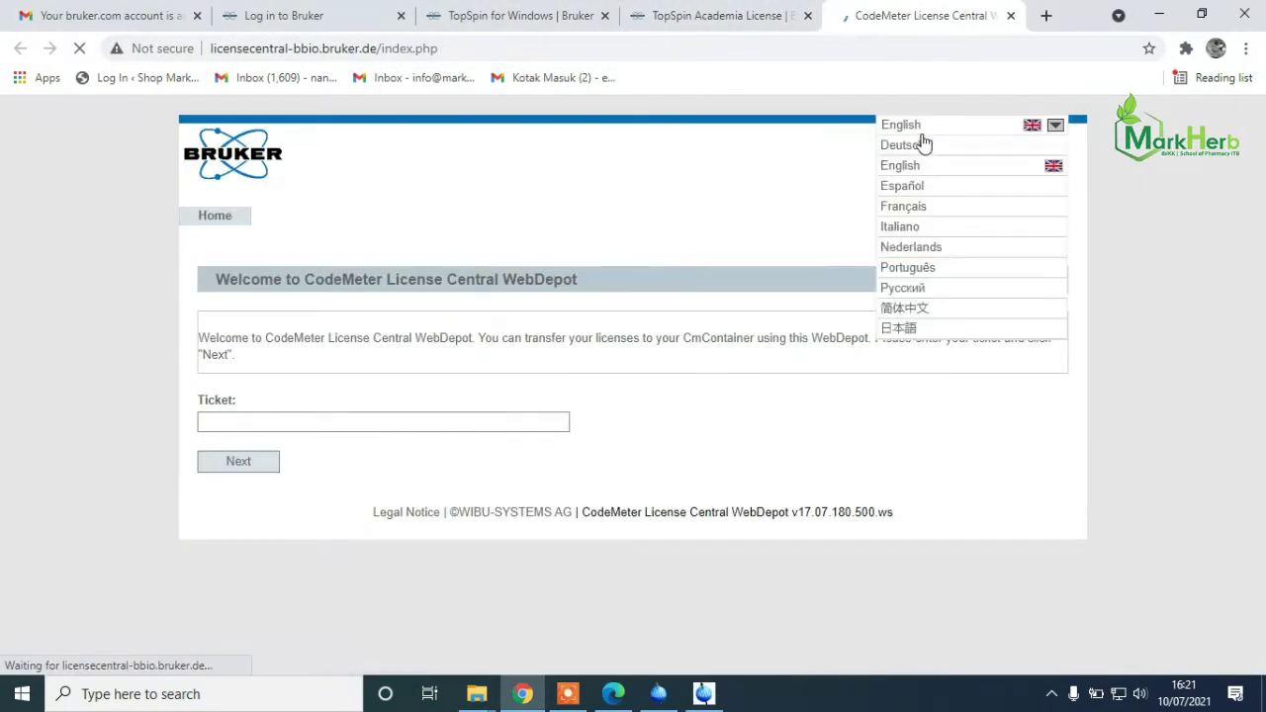
{"action": "left_click", "coordinate": [559, 427]}
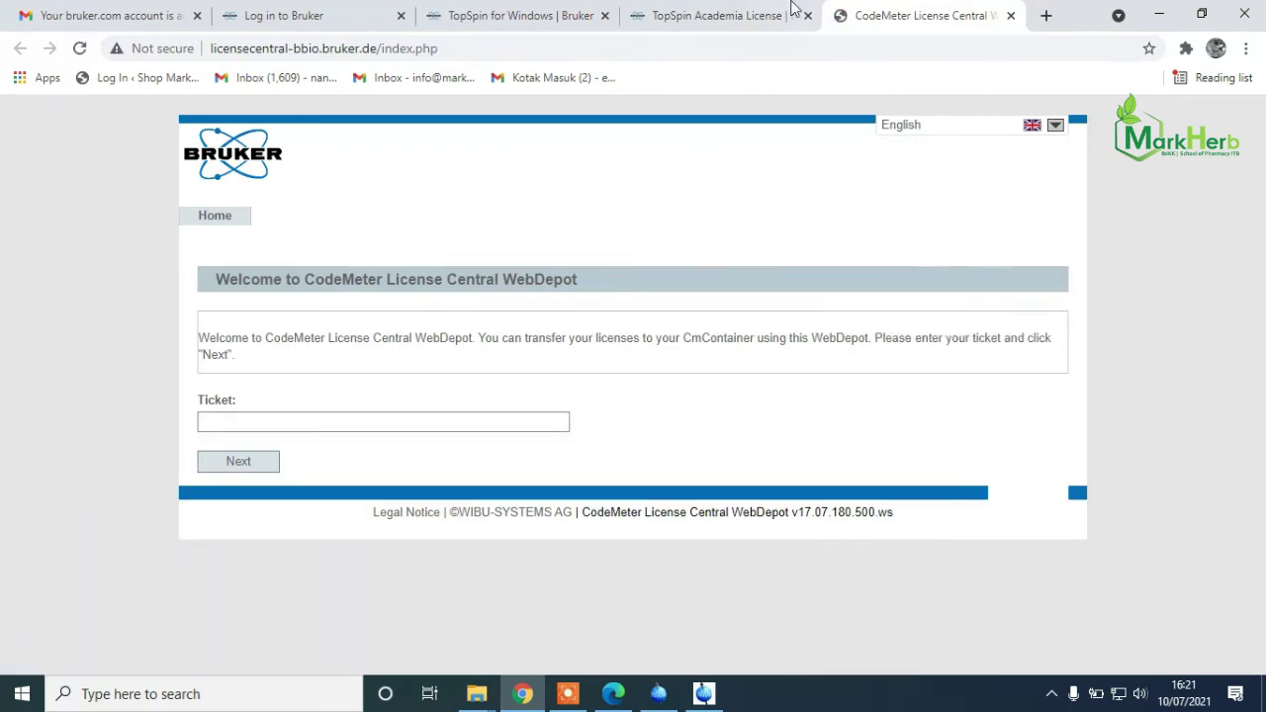
- Copy the ticket code from the TopSpin Academia License page and submit it in the Ticket field of CodeMeter License Central WebDepot
{"action": "left_click", "coordinate": [770, 12]}
{"action": "left_click_drag", "start_coordinate": [416, 475], "coordinate": [36, 445]}
{"action": "right_click", "coordinate": [37, 447]}
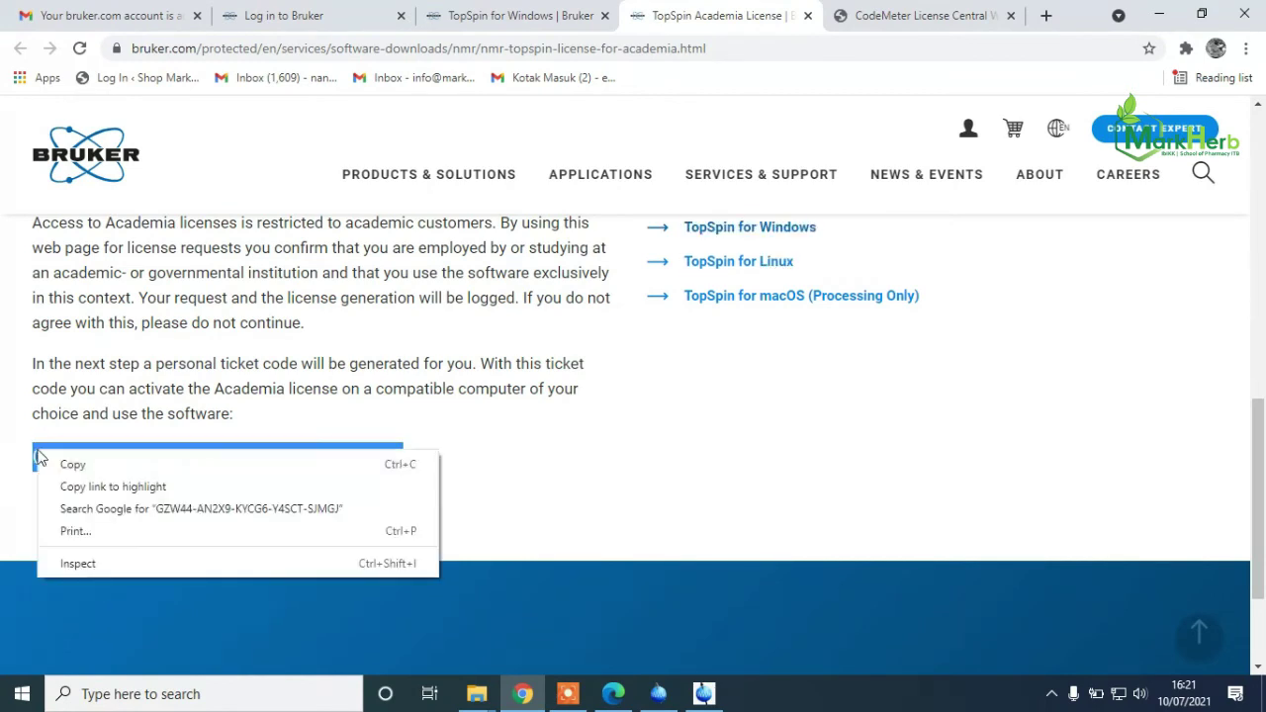
{"action": "left_click", "coordinate": [59, 463]}
{"action": "left_click", "coordinate": [861, 10]}
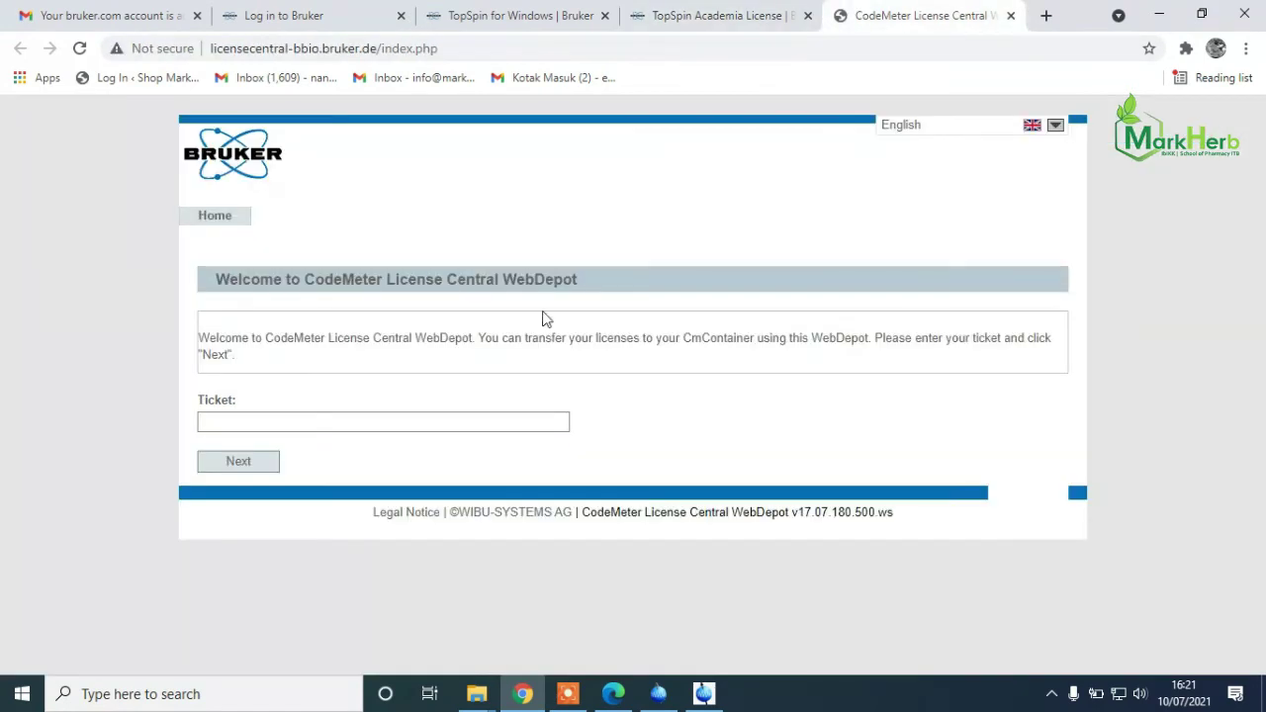
{"action": "left_click", "coordinate": [456, 416]}
{"action": "right_click", "coordinate": [458, 417]}
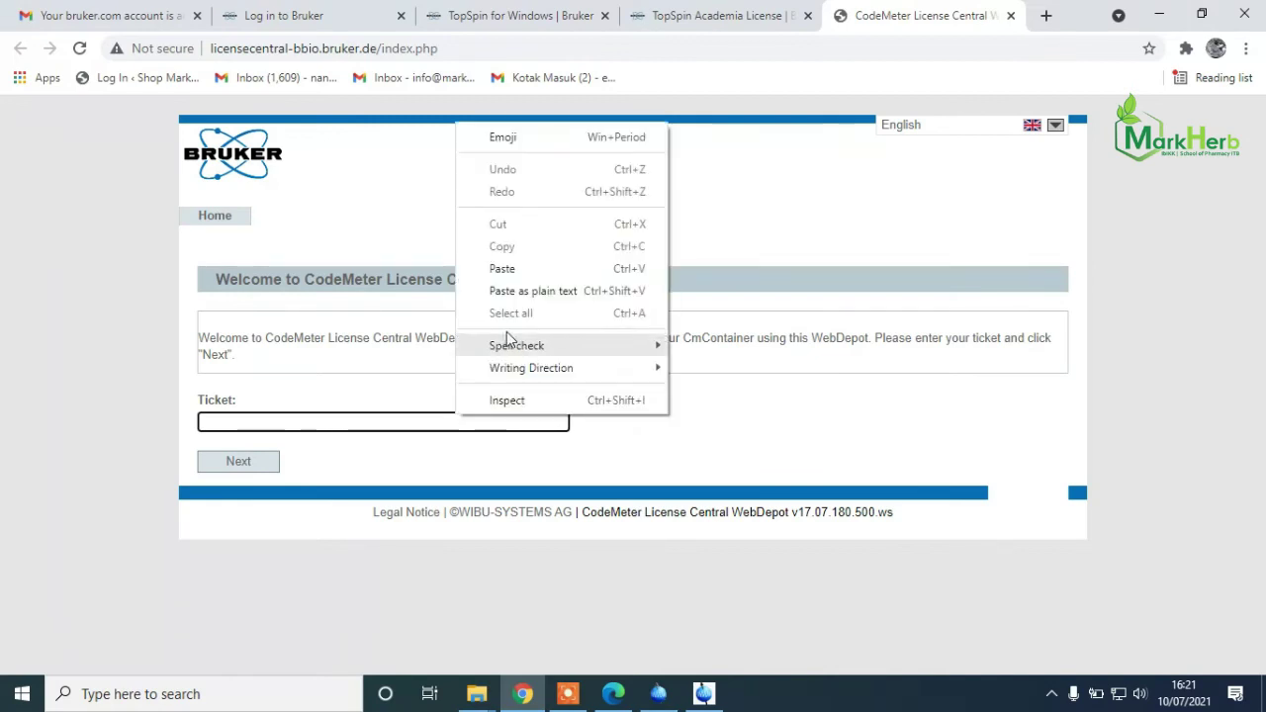
{"action": "left_click", "coordinate": [503, 269]}
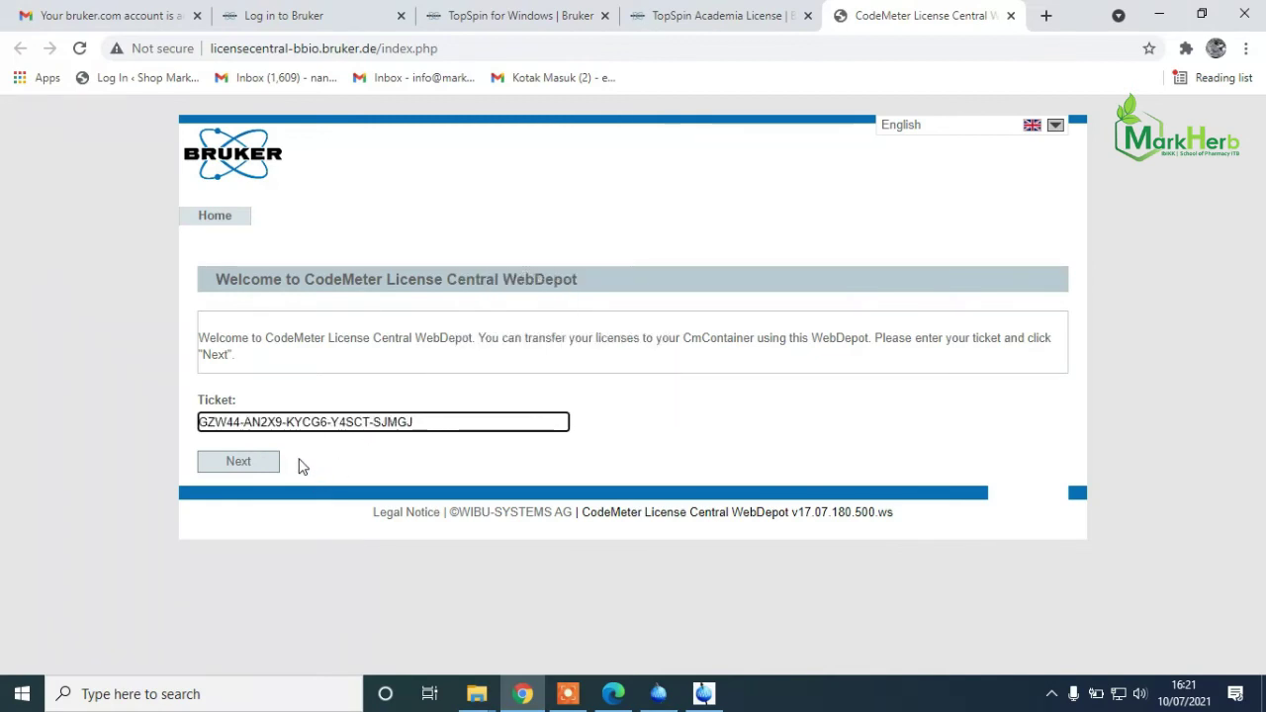
{"action": "left_click", "coordinate": [265, 463]}
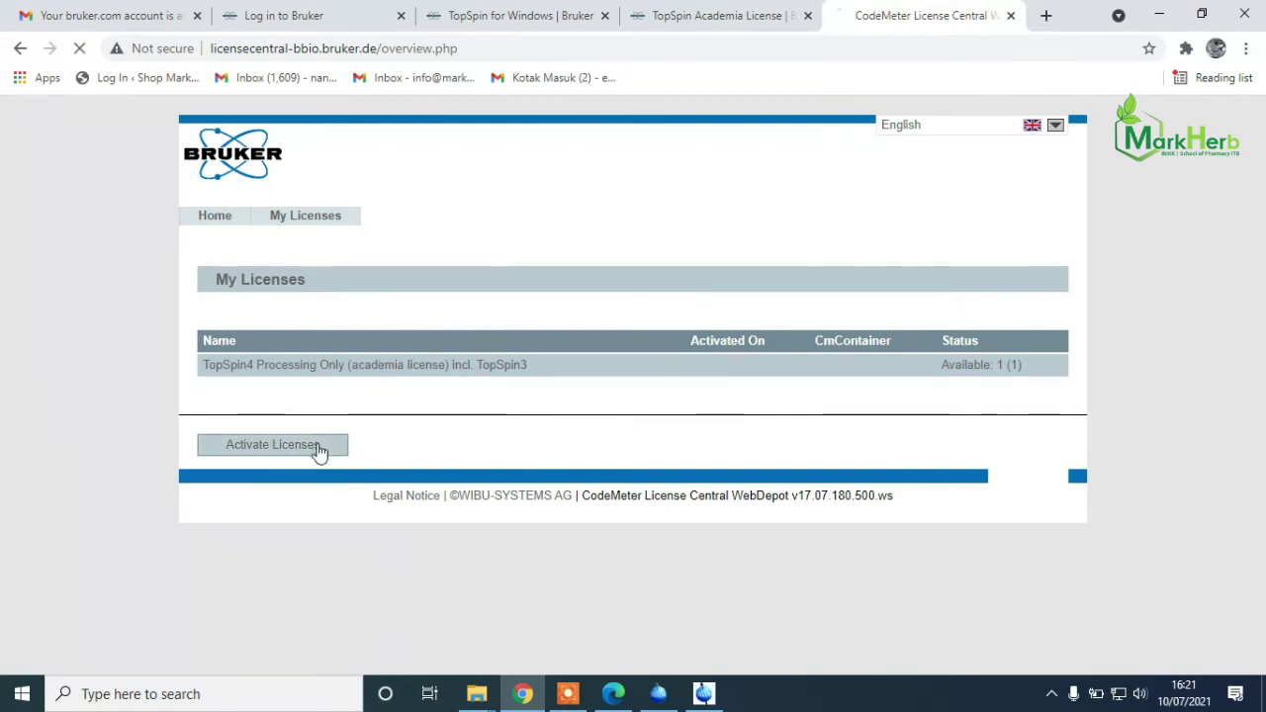
- Bind the TopSpin academia license to this computer (CmActLicense) and activate it in the BRUKER_BBIO_WMLV container
{"action": "scroll", "coordinate": [883, 396], "scroll_direction": "down", "scroll_amount": 2}
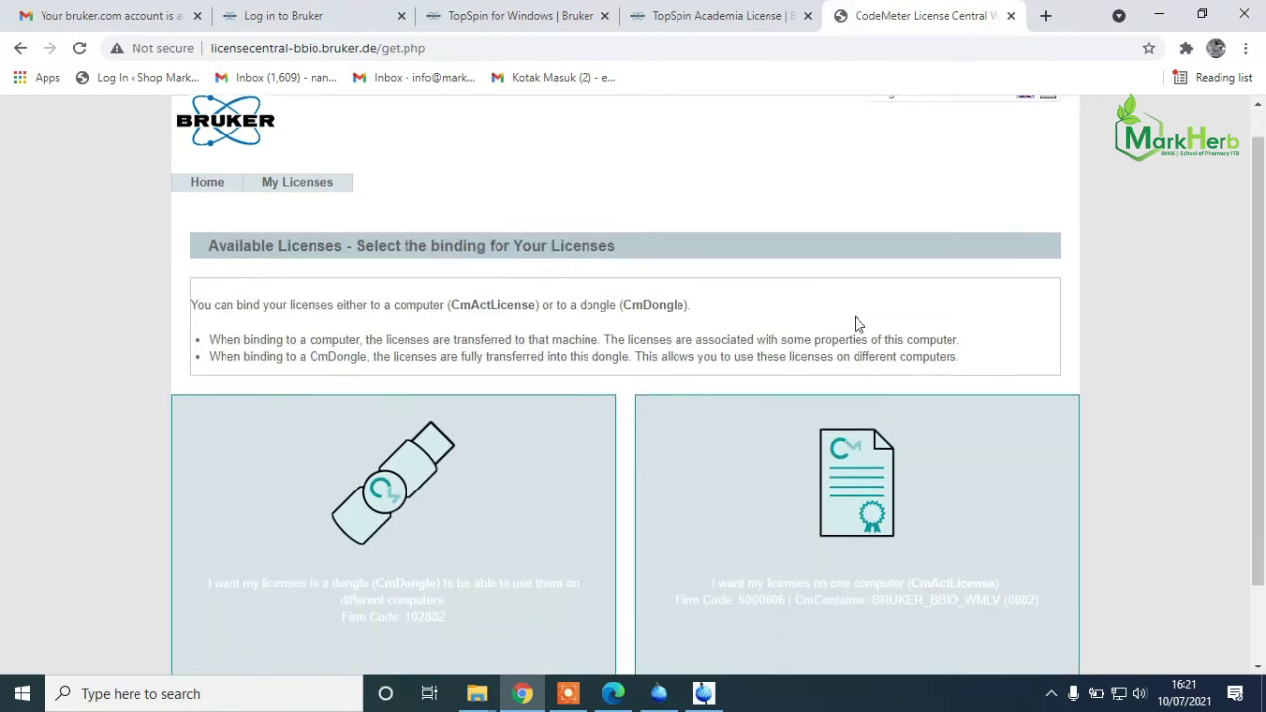
{"action": "left_click", "coordinate": [809, 372]}
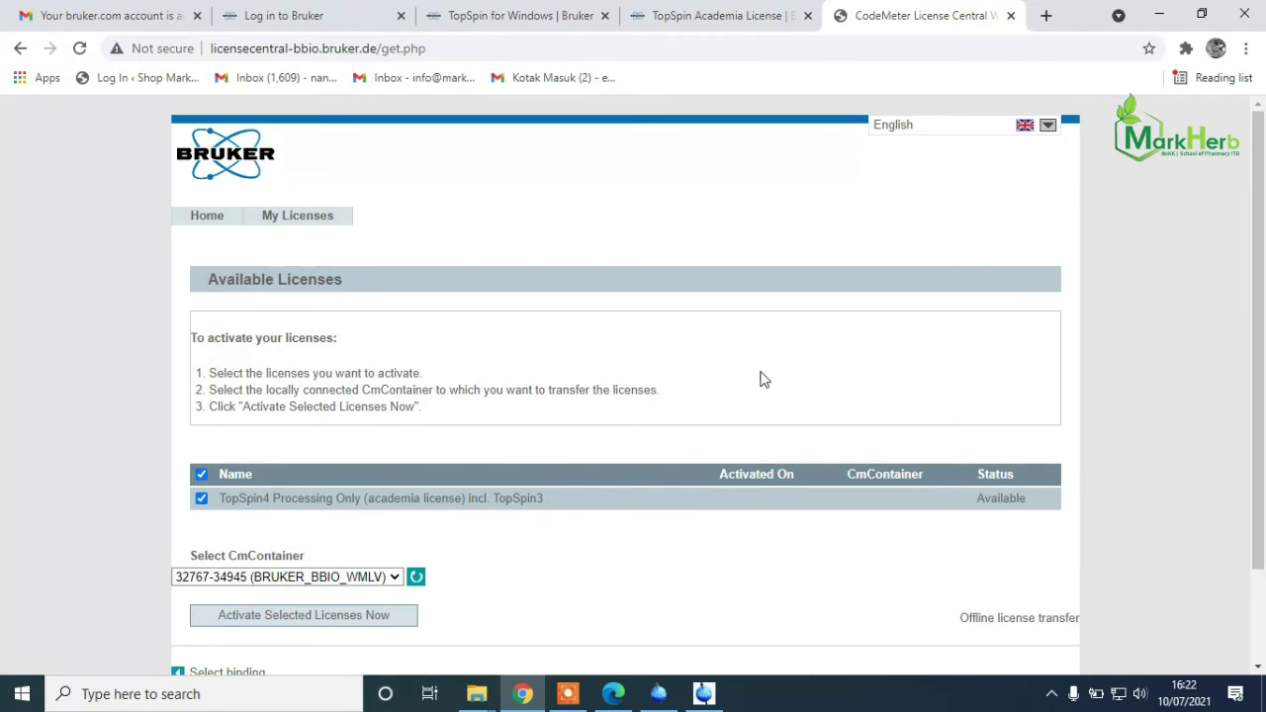
{"action": "scroll", "coordinate": [762, 379], "scroll_direction": "down", "scroll_amount": 2}
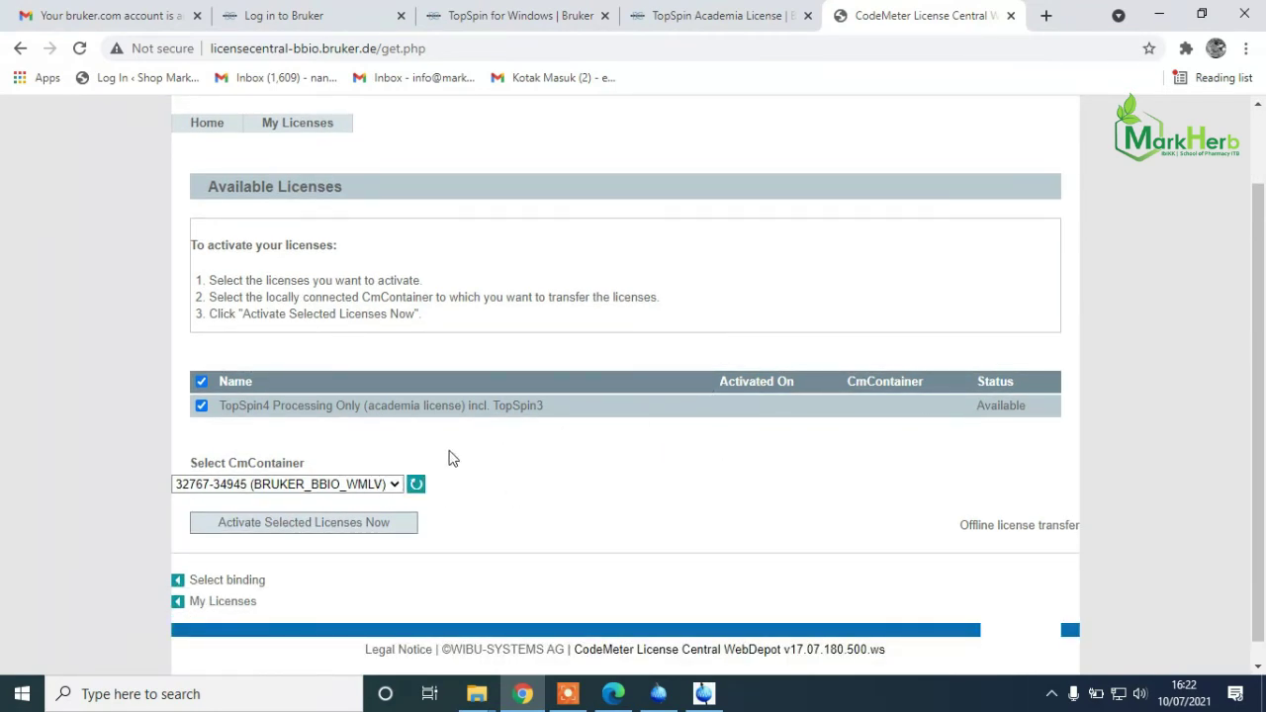
{"action": "left_click", "coordinate": [416, 484]}
{"action": "left_click", "coordinate": [416, 483]}
{"action": "left_click", "coordinate": [392, 484]}
{"action": "left_click", "coordinate": [393, 492]}
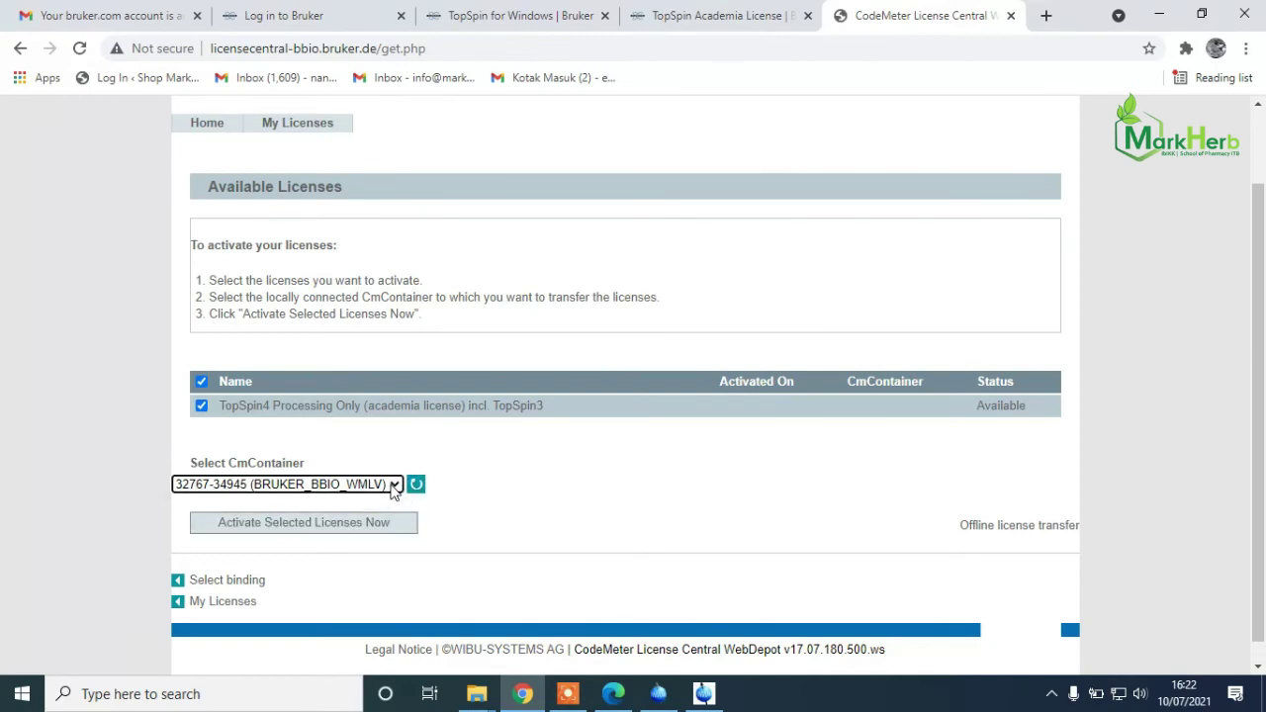
{"action": "left_click", "coordinate": [374, 518]}
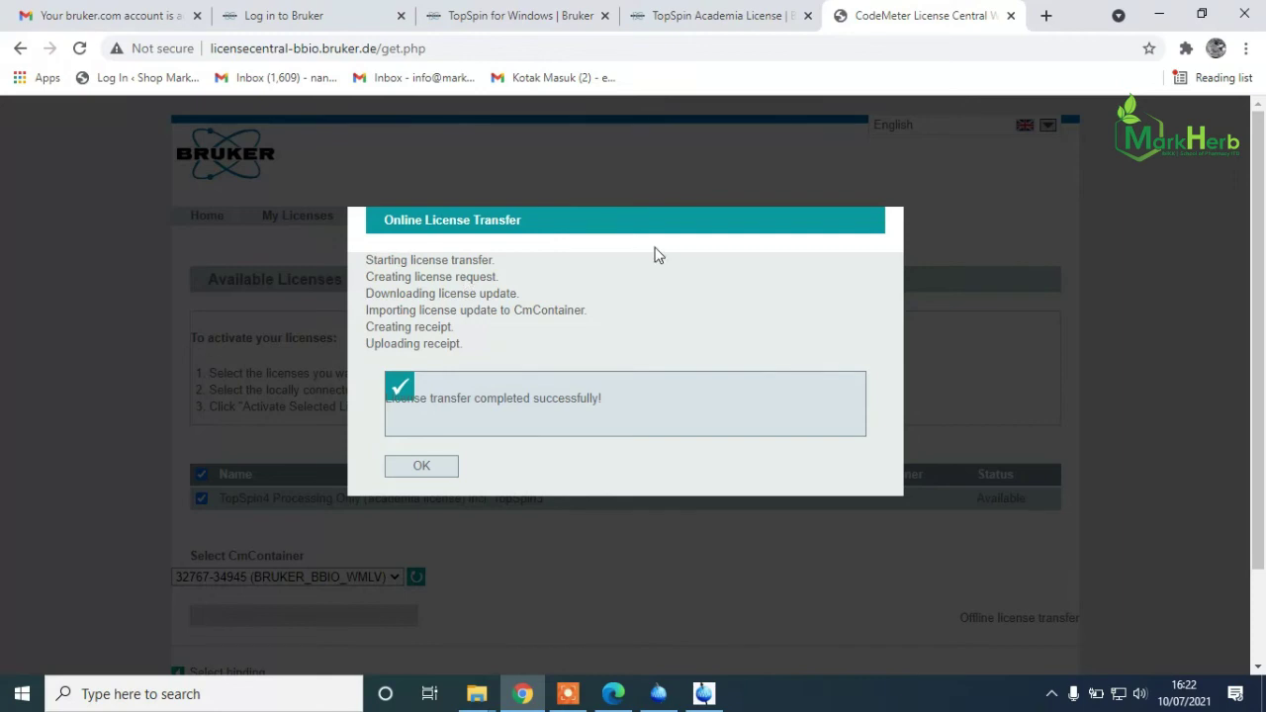
{"action": "left_click", "coordinate": [442, 467]}
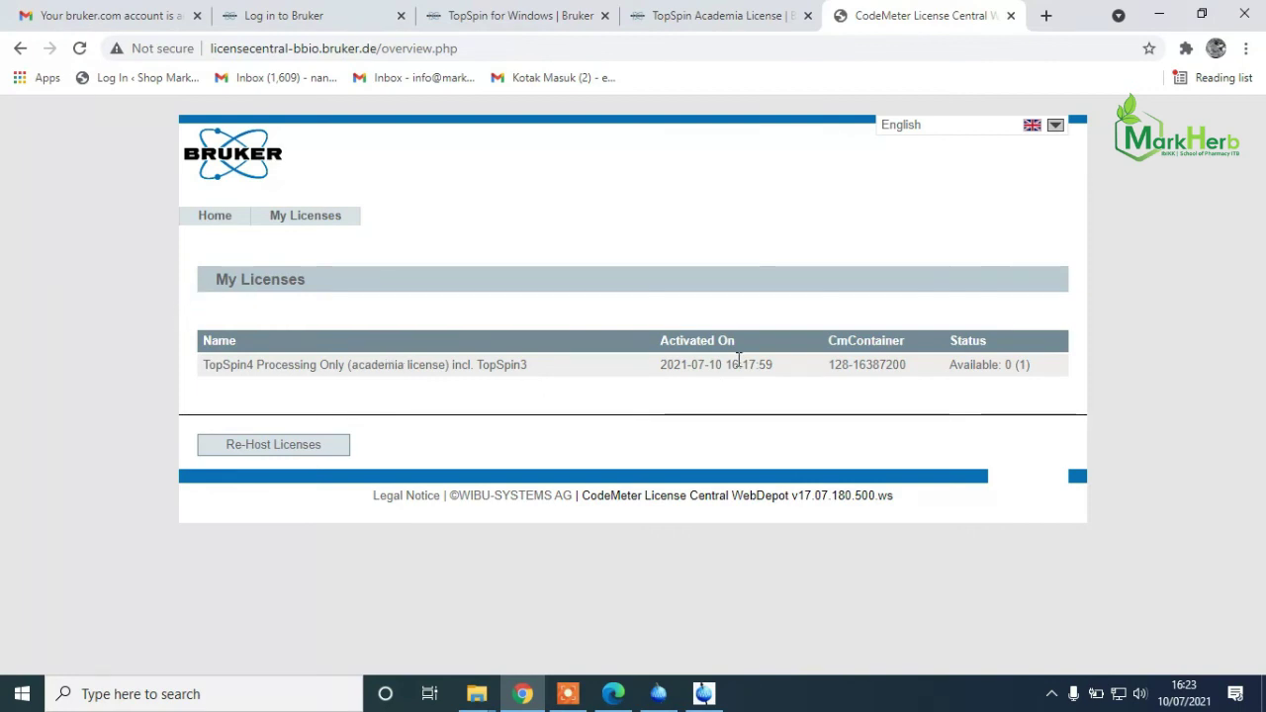
- Check the activation date of the TopSpin4 Processing Only license in My Licenses
{"action": "left_click_drag", "start_coordinate": [677, 361], "coordinate": [781, 368]}
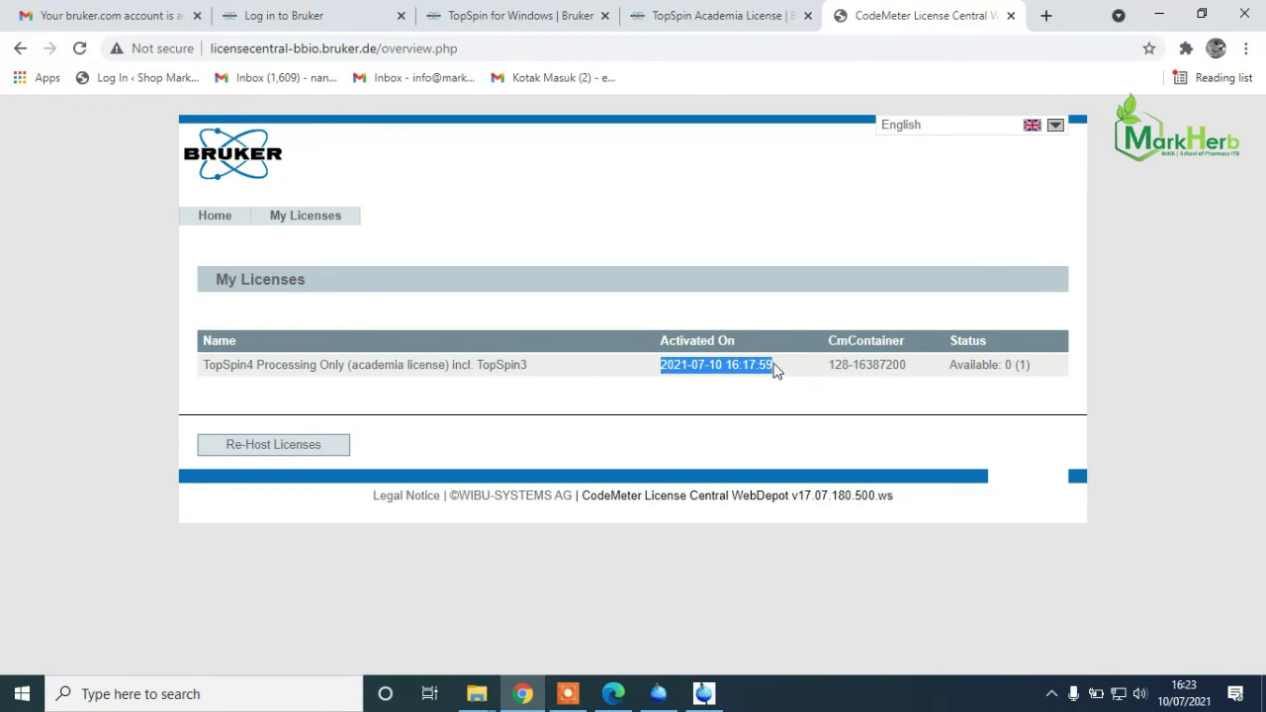
{"action": "right_click", "coordinate": [779, 369]}
{"action": "left_click", "coordinate": [780, 382]}
{"action": "left_click", "coordinate": [709, 370]}
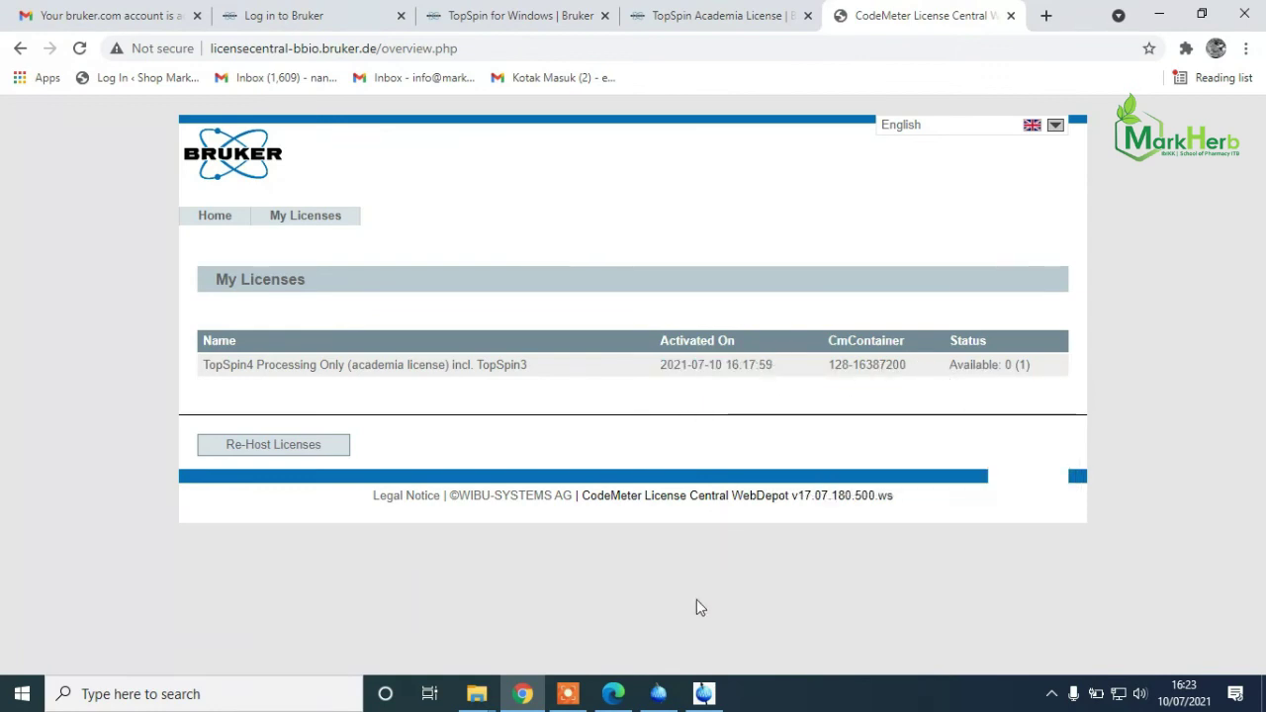
- Exit the Missing License dialog and relaunch TopSpin 3.6.3 by searching Windows for "topsp"
{"action": "left_click", "coordinate": [704, 692]}
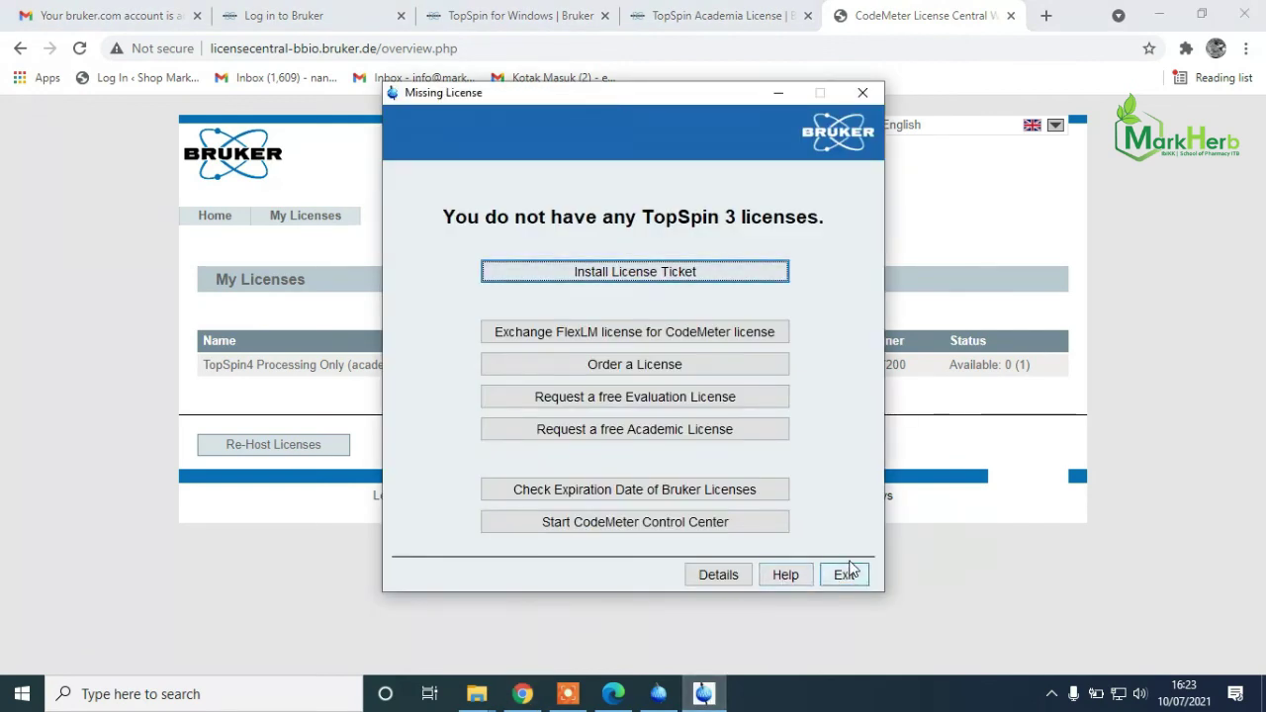
{"action": "left_click", "coordinate": [844, 575]}
{"action": "left_click", "coordinate": [659, 692]}
{"action": "left_click", "coordinate": [99, 693]}
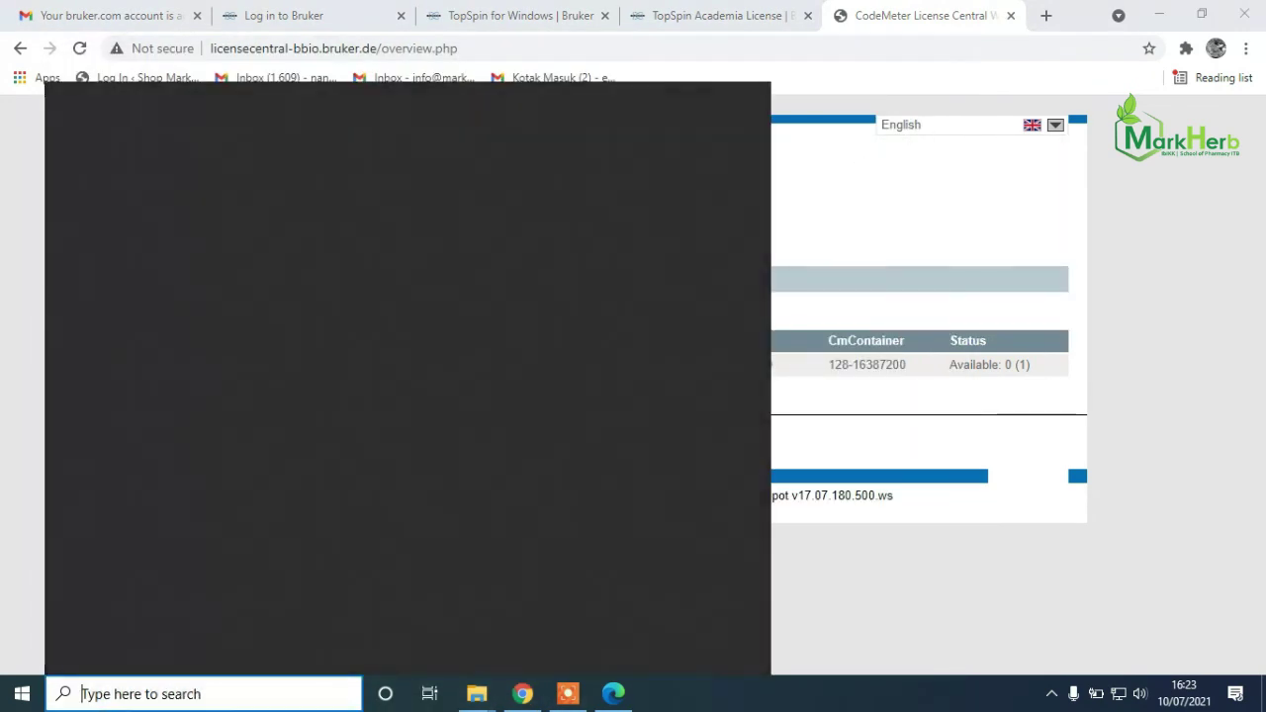
{"action": "type", "text": "topsp"}
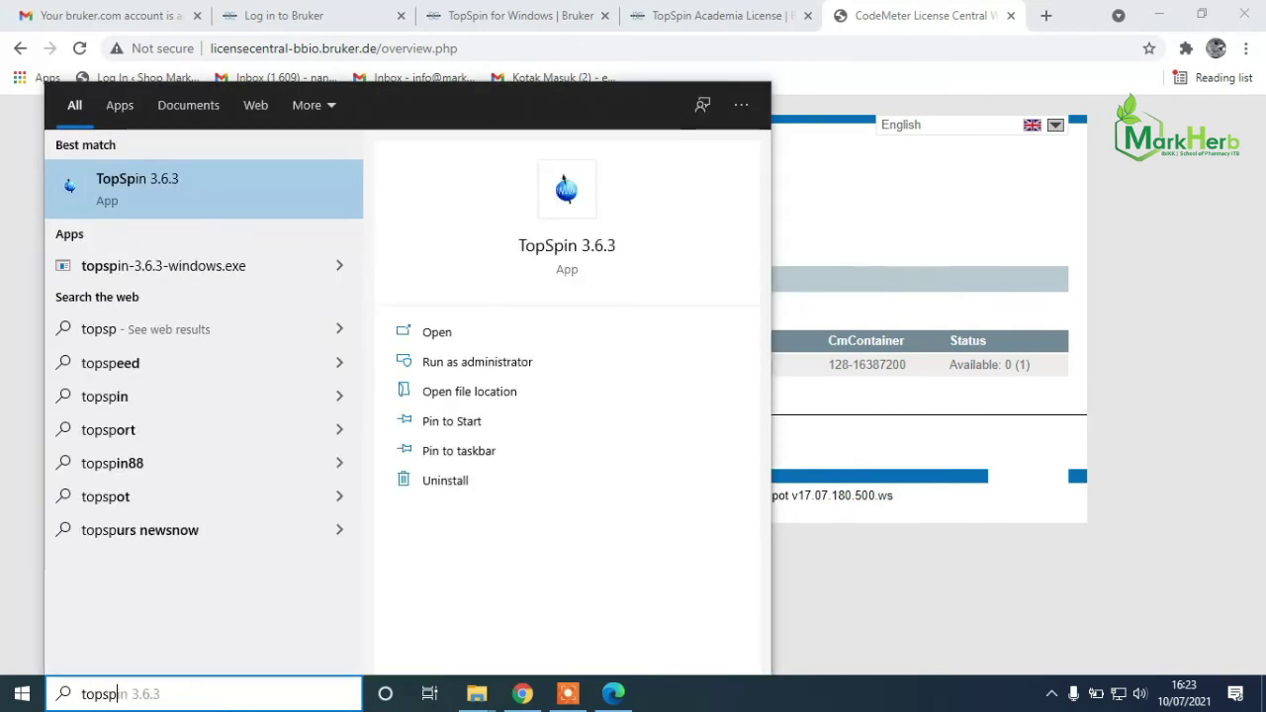
{"action": "key", "text": "Return"}
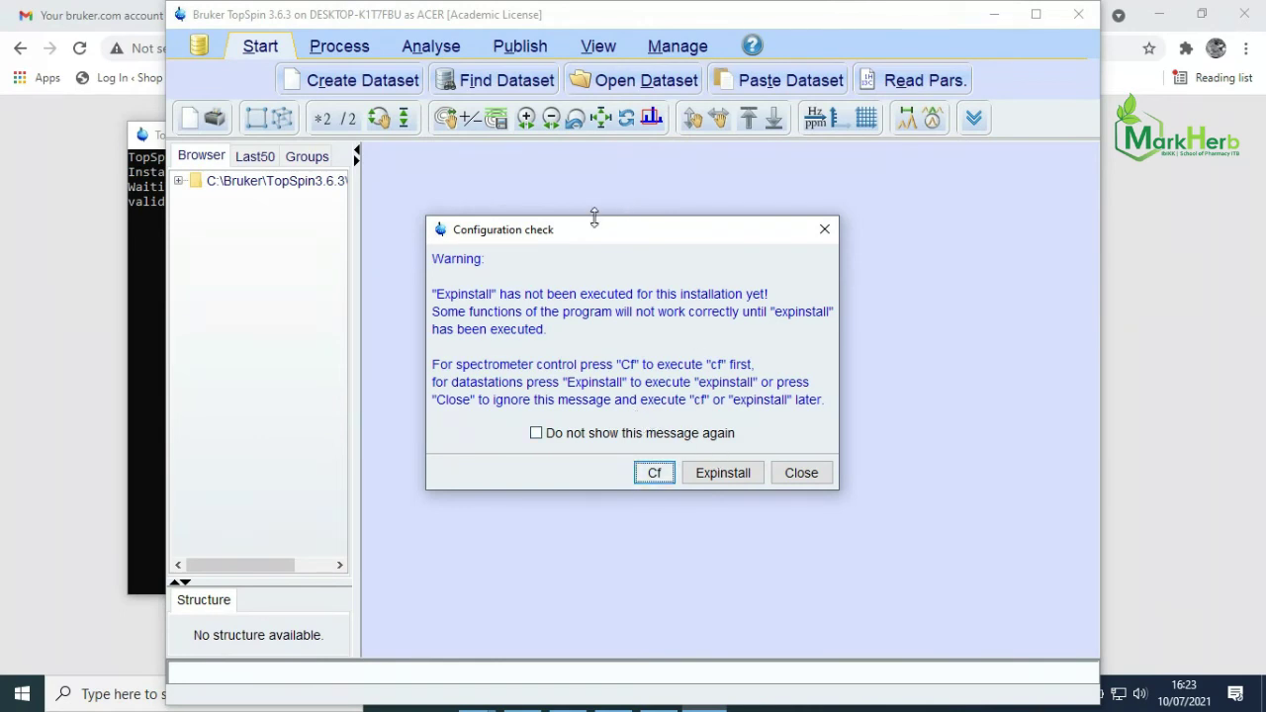
- Stop the configuration check message from reappearing, start Expinstall and enter the NMR administration password
{"action": "left_click", "coordinate": [536, 433]}
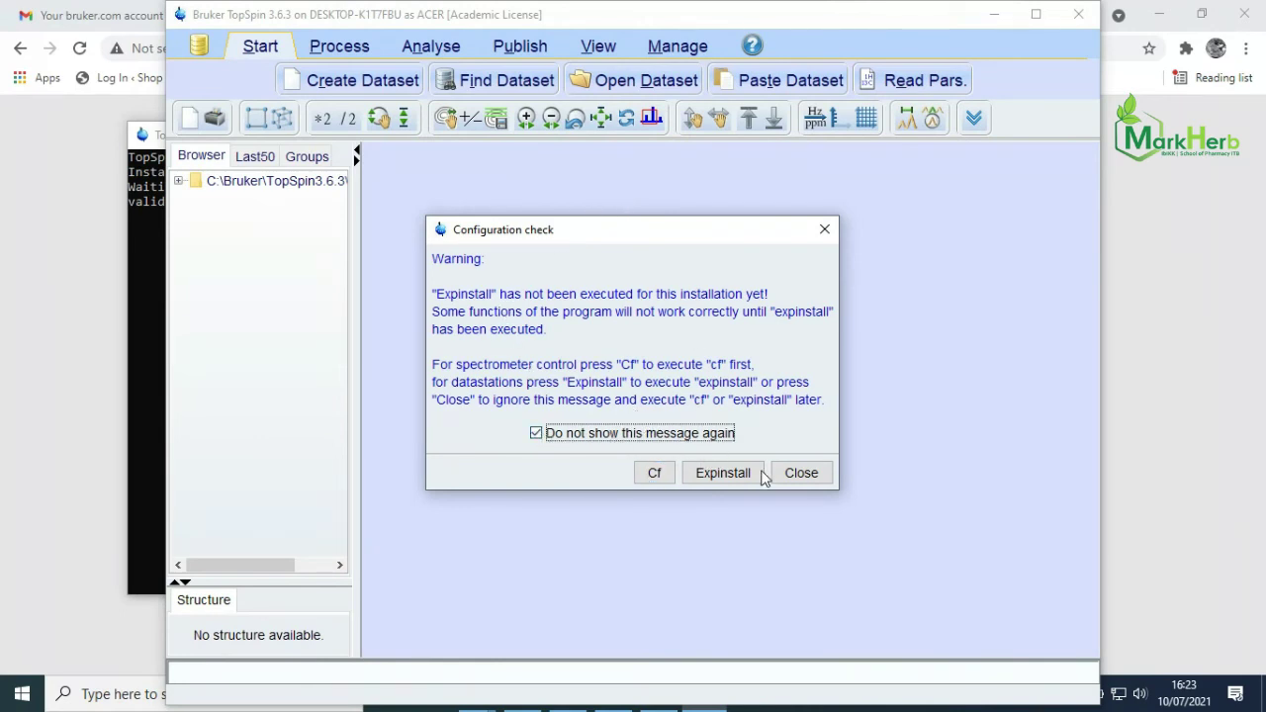
{"action": "left_click", "coordinate": [730, 474]}
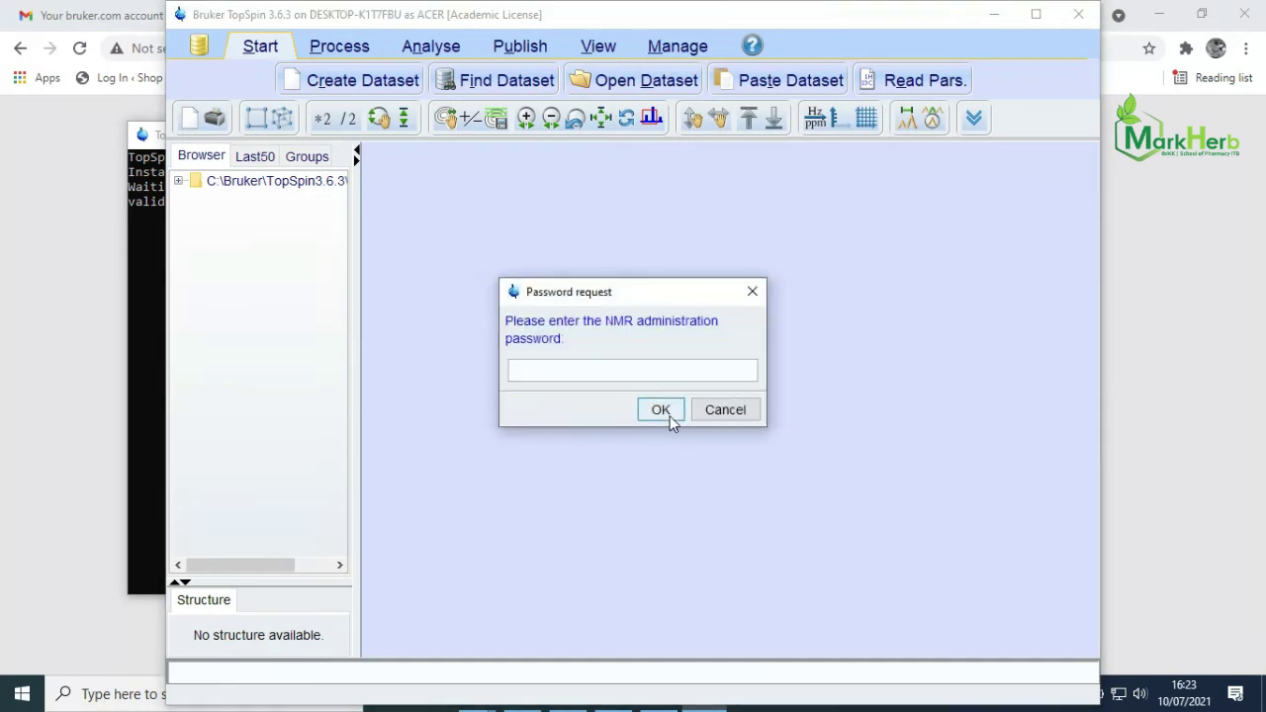
{"action": "type", "text": "•••••••••••"}
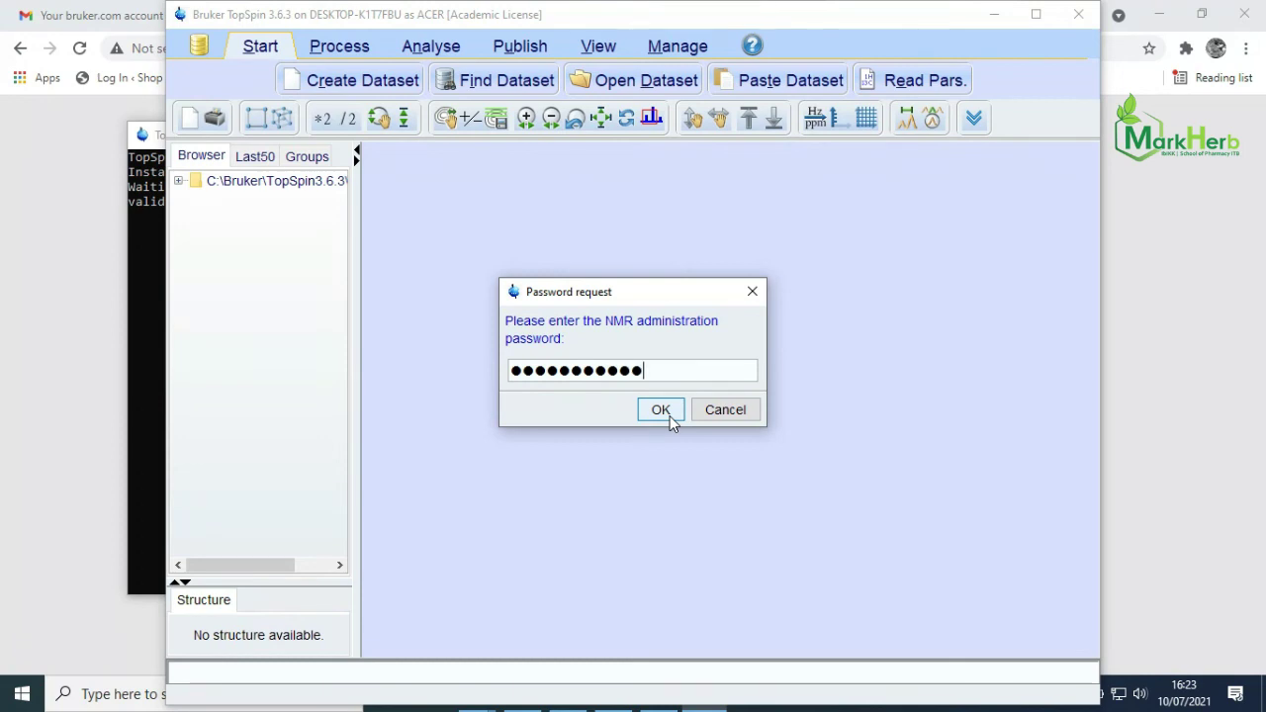
{"action": "left_click", "coordinate": [670, 416]}
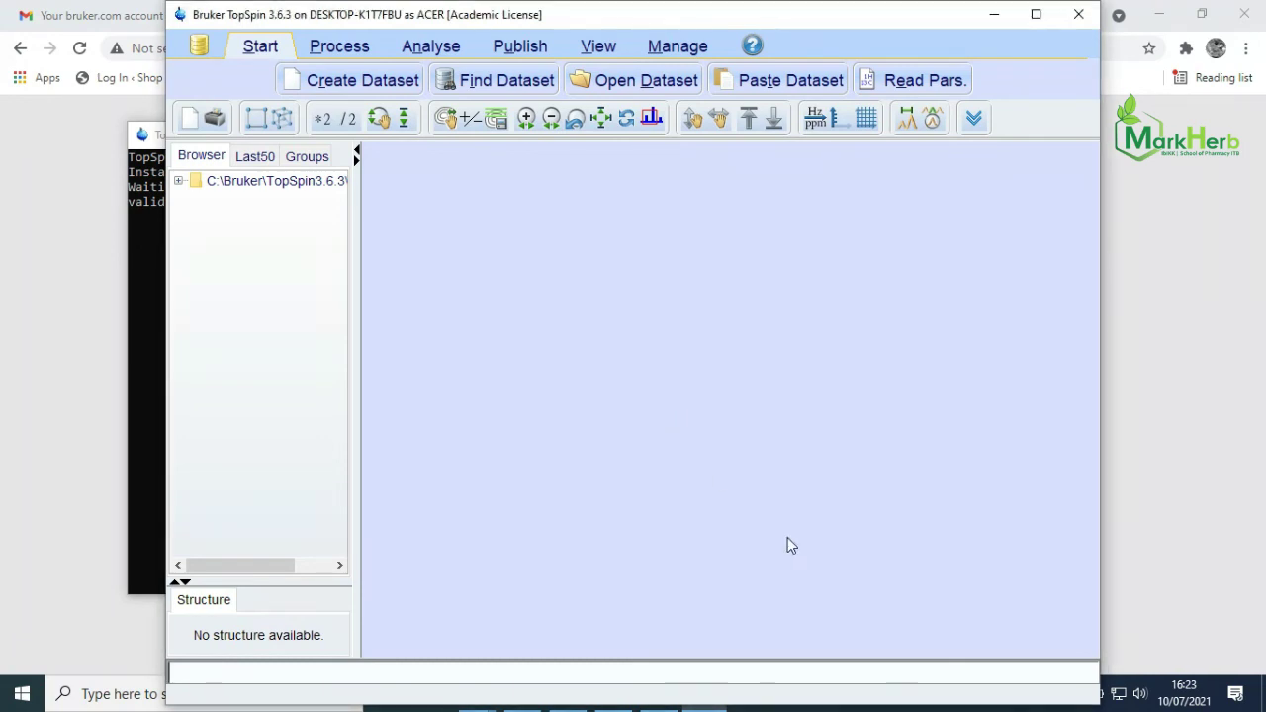
- Run Expinstall for a high-resolution spectrometer with the Bruker_default_avIII600 configuration and the default install items
{"action": "left_click", "coordinate": [665, 585]}
{"action": "left_click", "coordinate": [668, 586]}
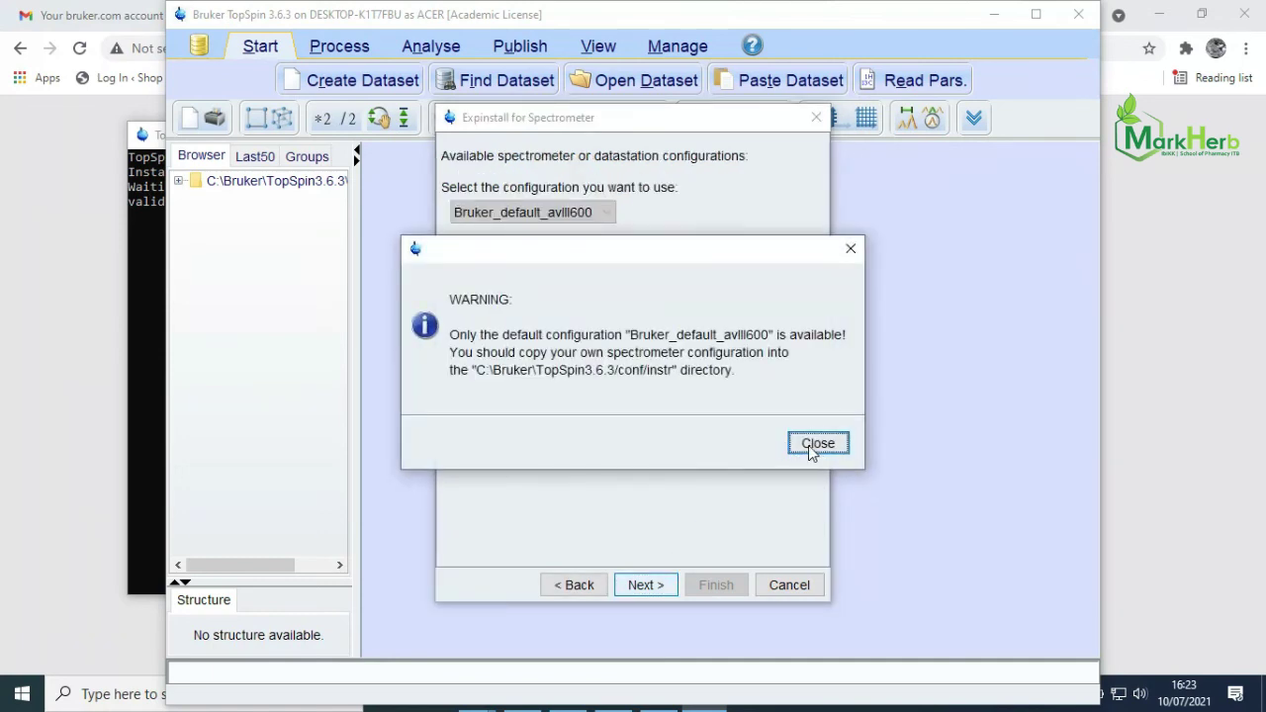
{"action": "left_click", "coordinate": [815, 445]}
{"action": "left_click", "coordinate": [668, 585]}
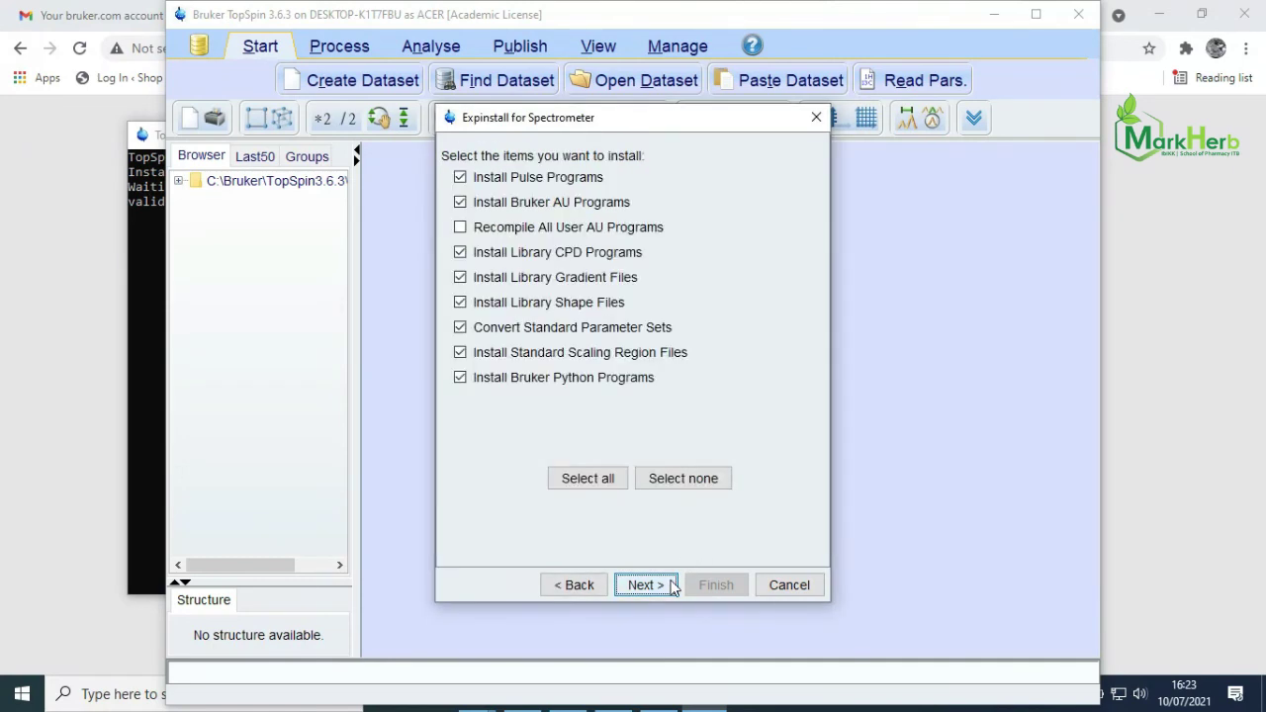
{"action": "left_click", "coordinate": [653, 586]}
{"action": "left_click", "coordinate": [653, 586]}
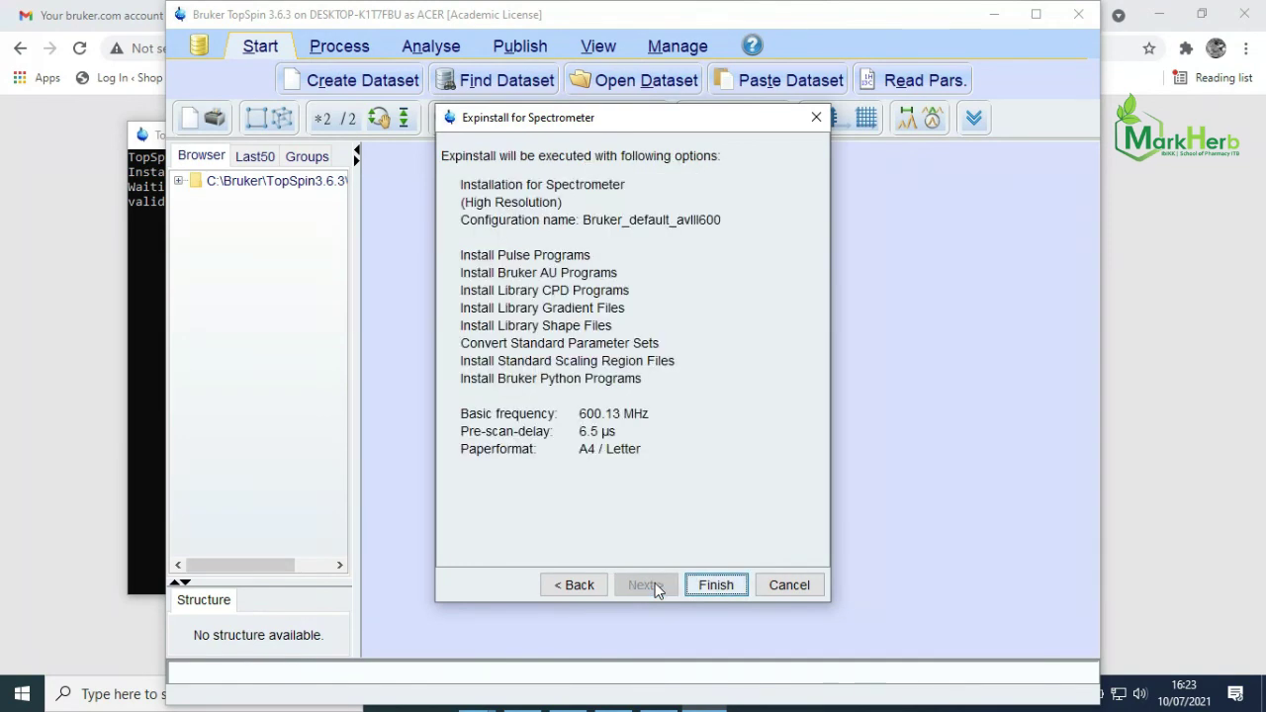
{"action": "left_click", "coordinate": [716, 585]}
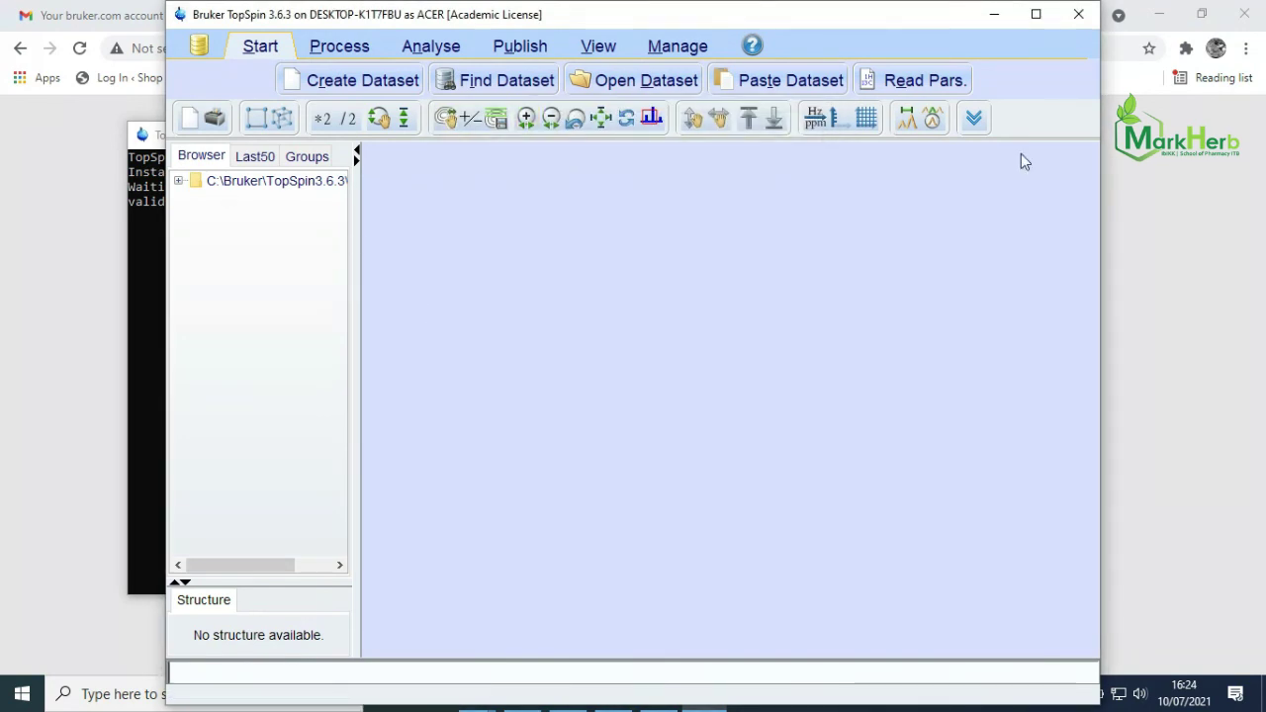
- Maximize TopSpin, expand the exam1d_1H folder under examdata and widen the browser to show the full dataset names
{"action": "left_click", "coordinate": [1036, 15]}
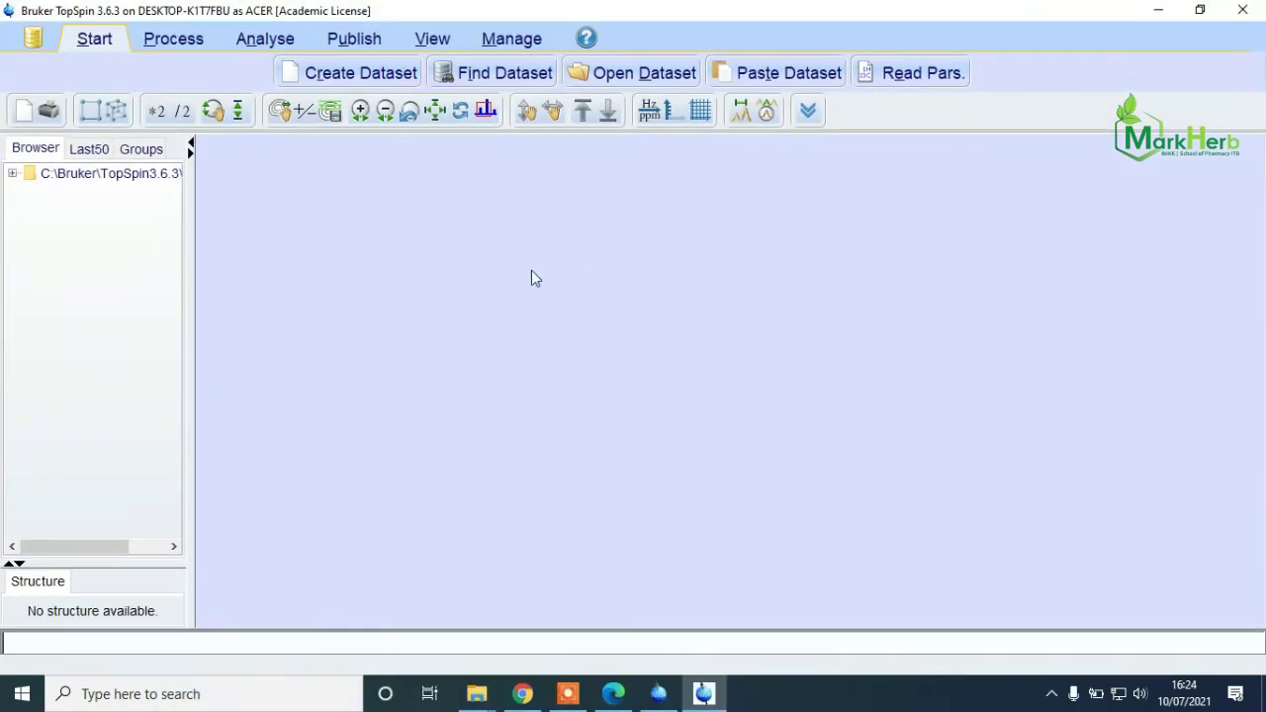
{"action": "left_click", "coordinate": [13, 175]}
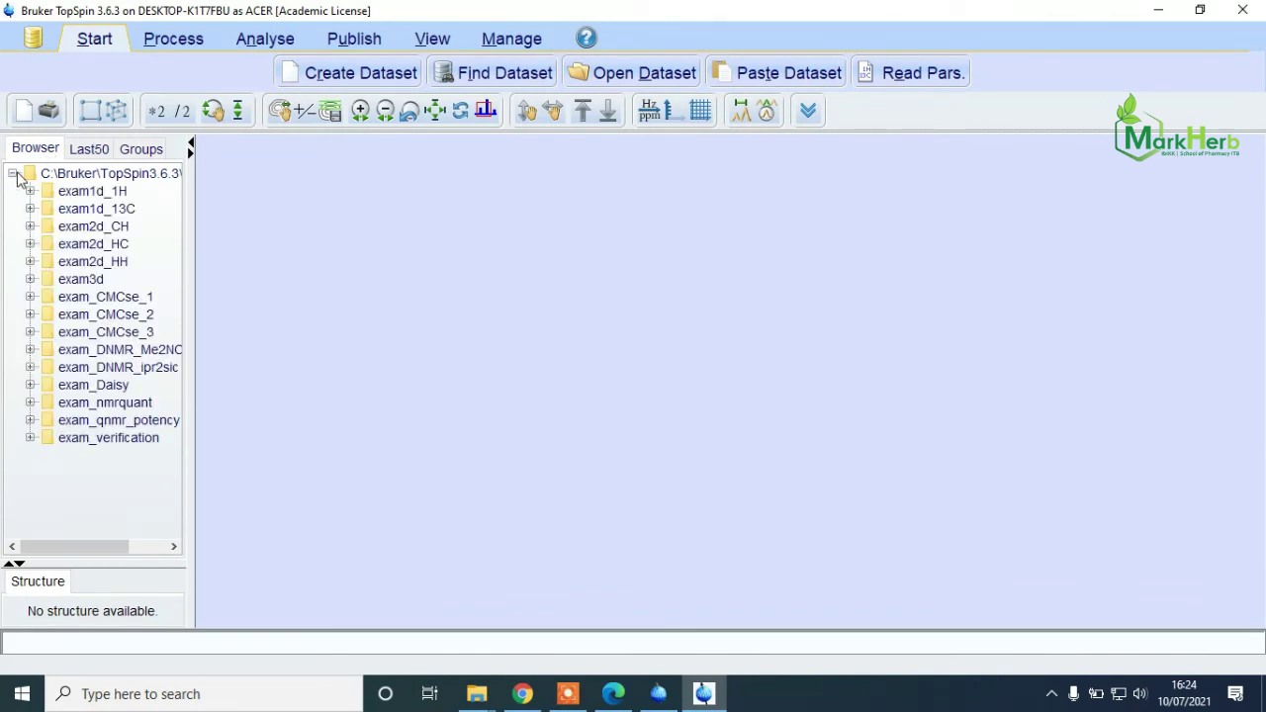
{"action": "left_click", "coordinate": [13, 175]}
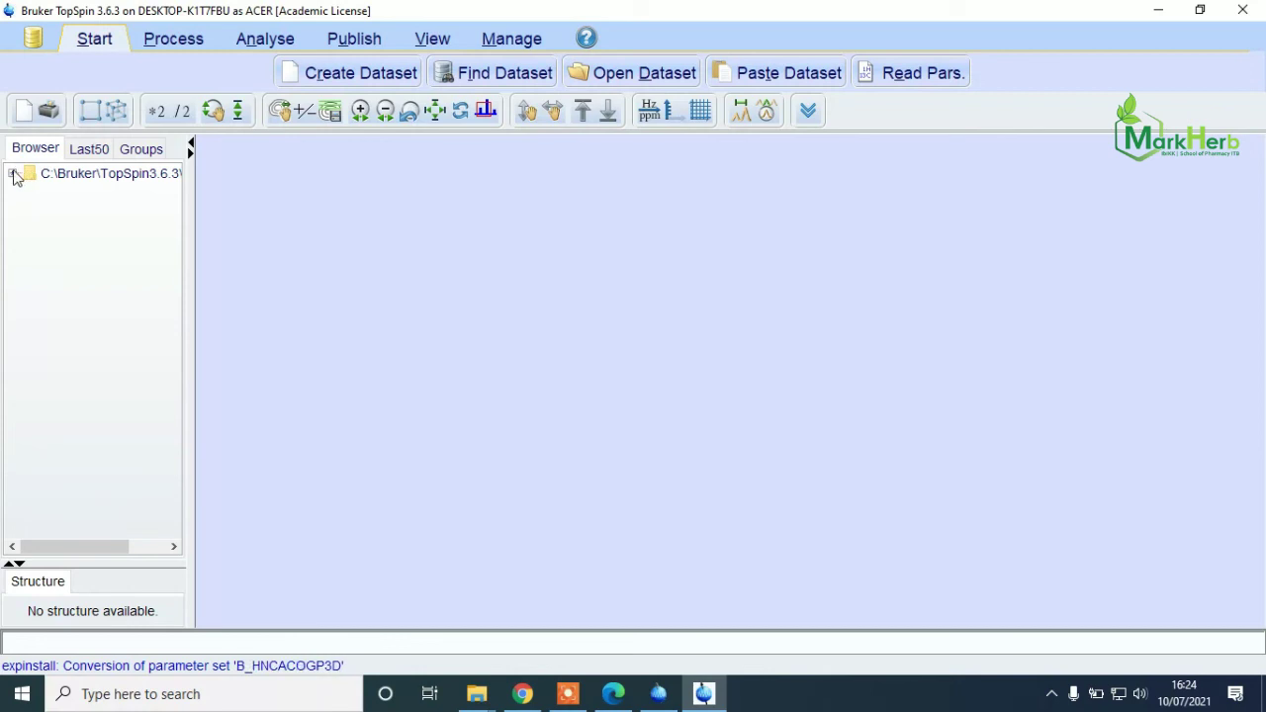
{"action": "left_click", "coordinate": [12, 174]}
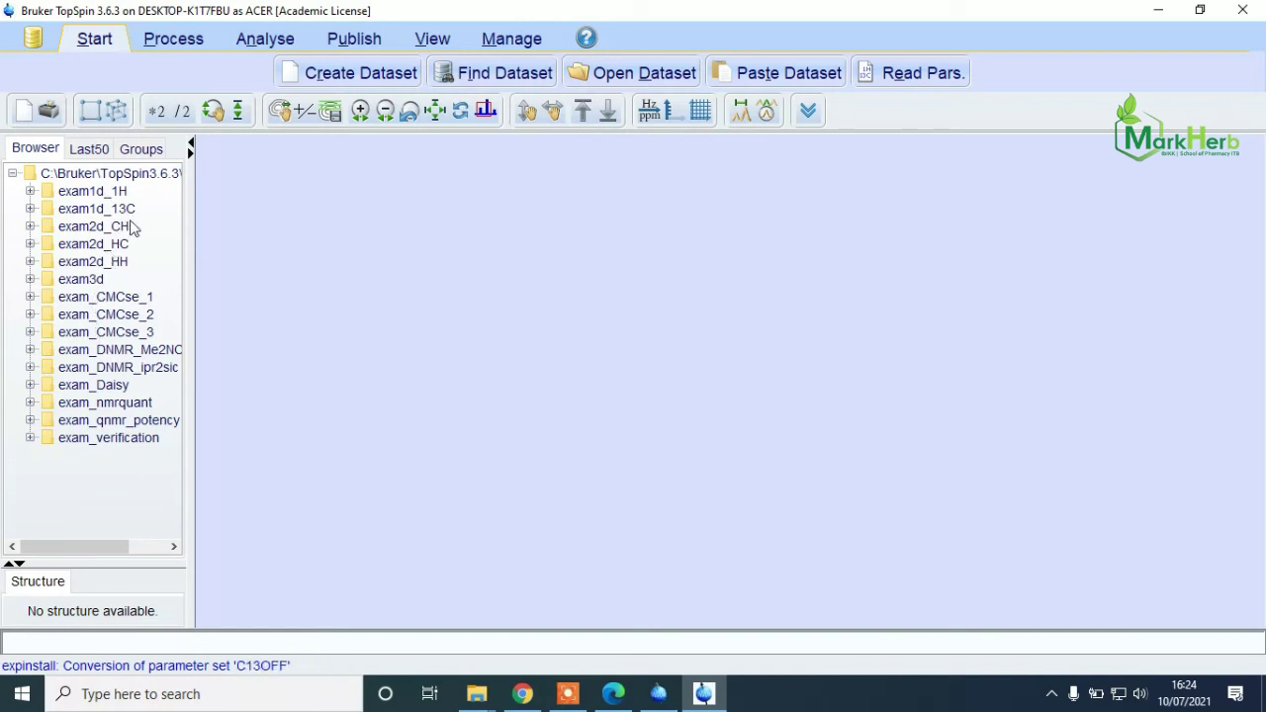
{"action": "left_click", "coordinate": [31, 191]}
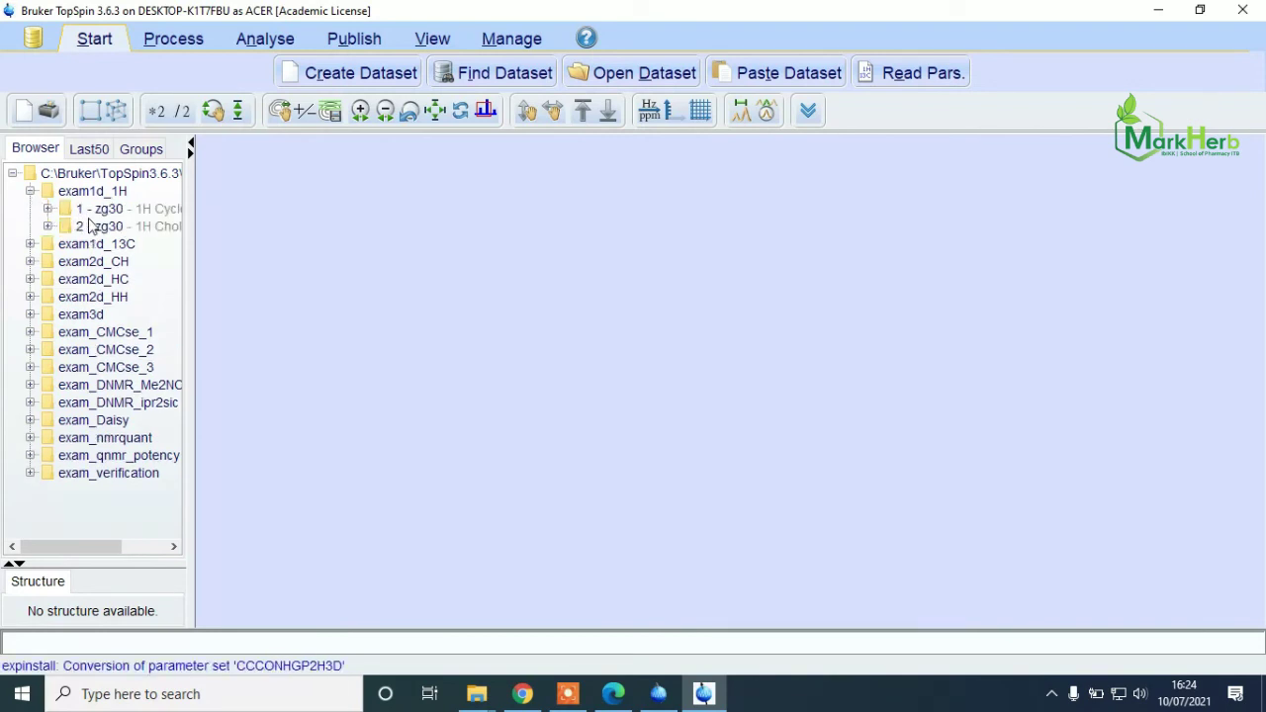
{"action": "left_click_drag", "start_coordinate": [191, 173], "coordinate": [294, 174]}
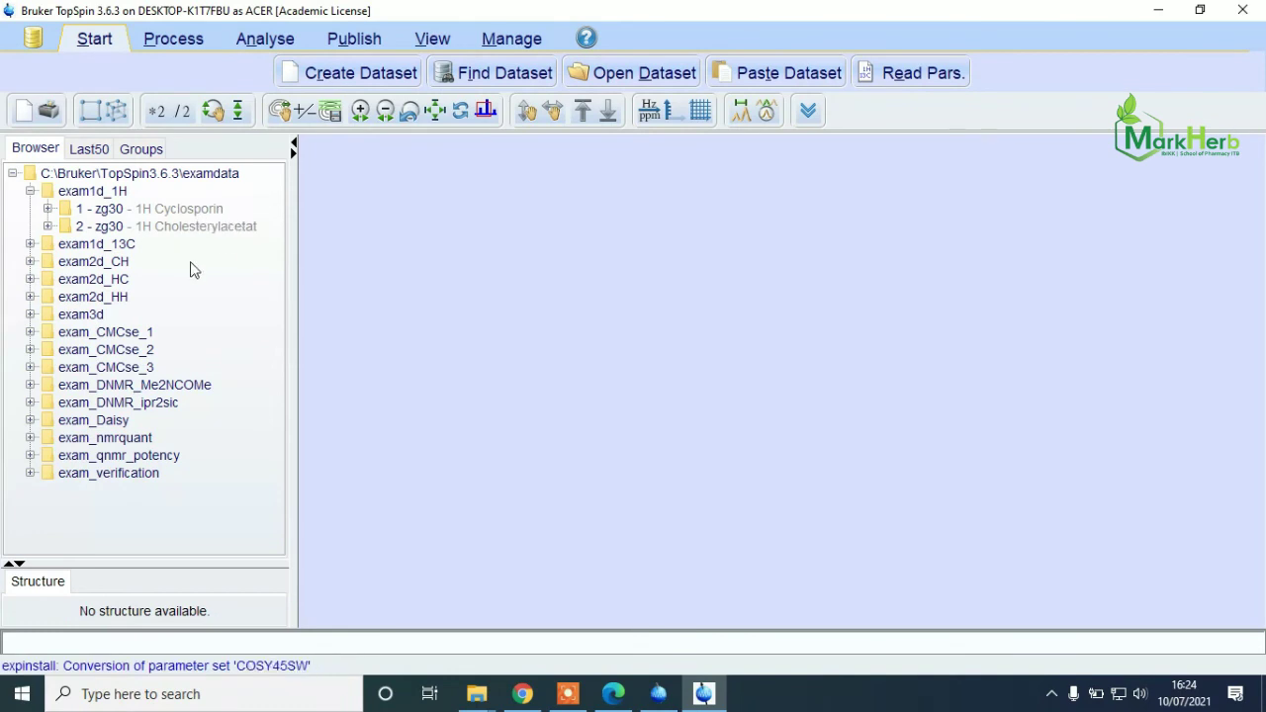
- Open the 1H Cyclosporin dataset from exam1d_1H and zoom in on its spectrum
{"action": "left_click", "coordinate": [176, 210]}
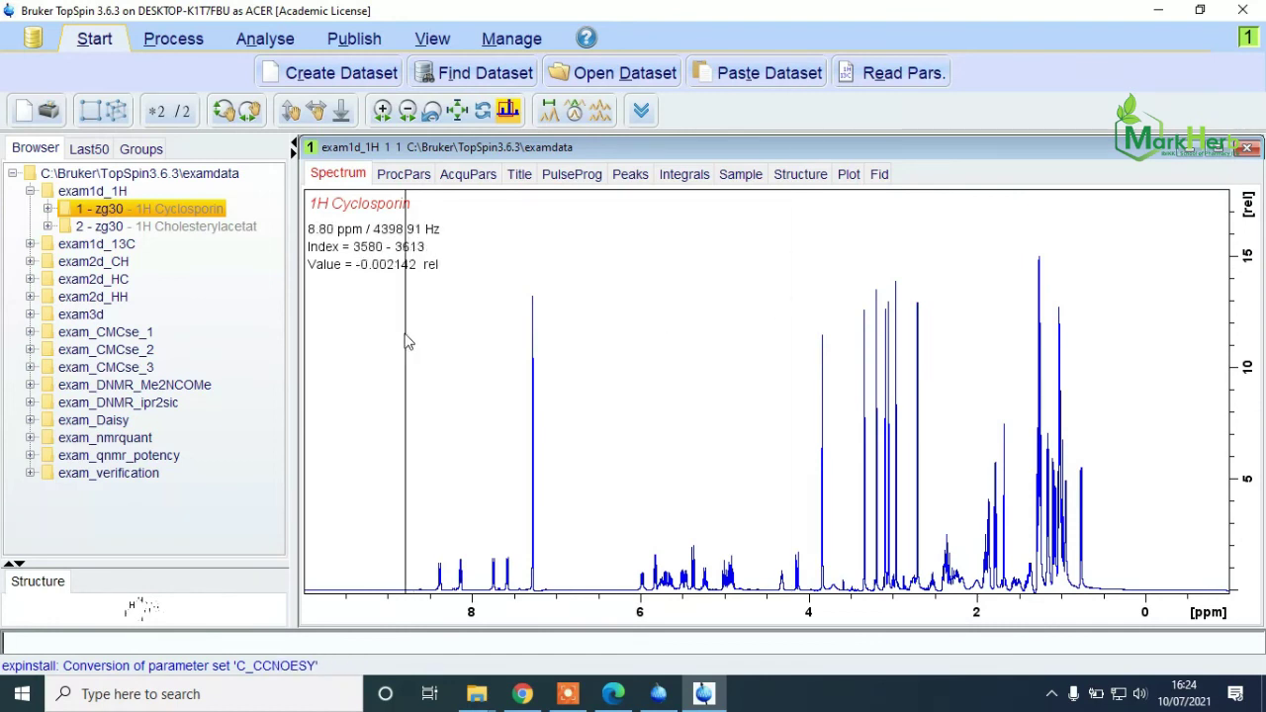
{"action": "left_click_drag", "start_coordinate": [376, 391], "coordinate": [1097, 565]}
{"action": "left_click_drag", "start_coordinate": [360, 387], "coordinate": [1221, 387]}
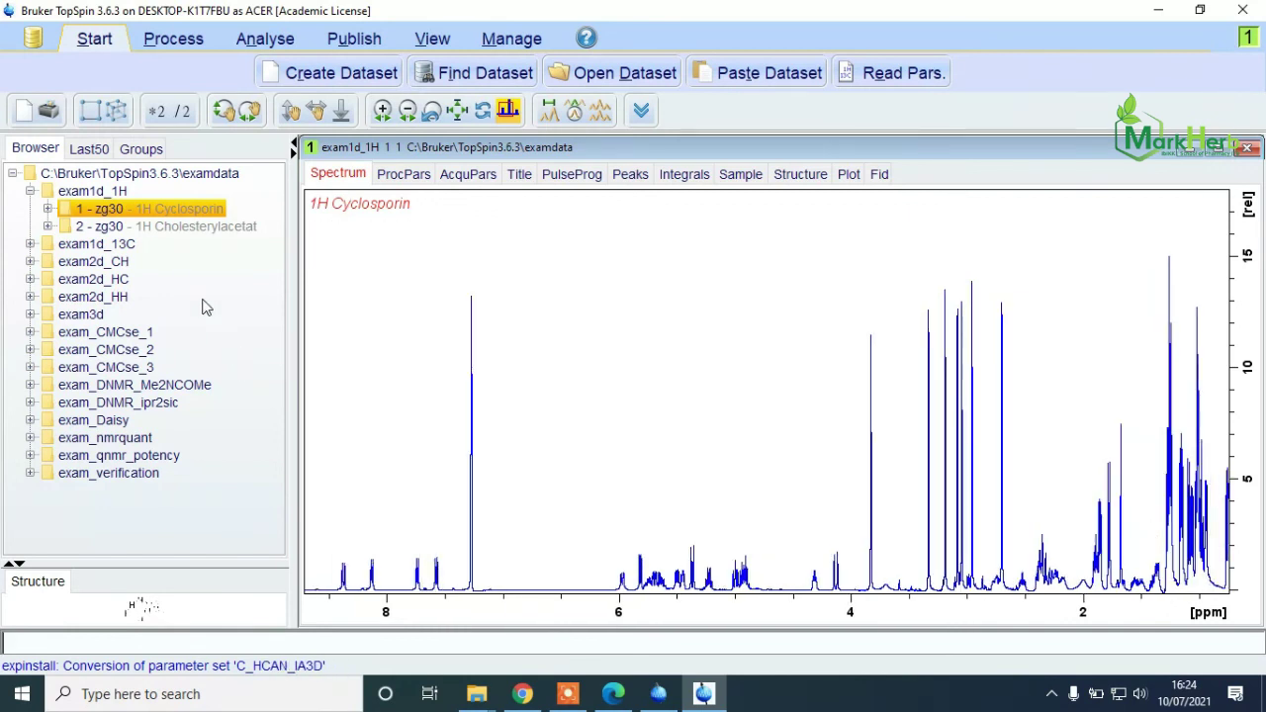
- Exit TopSpin, terminating all active commands
{"action": "left_click", "coordinate": [1243, 10]}
{"action": "left_click", "coordinate": [690, 402]}
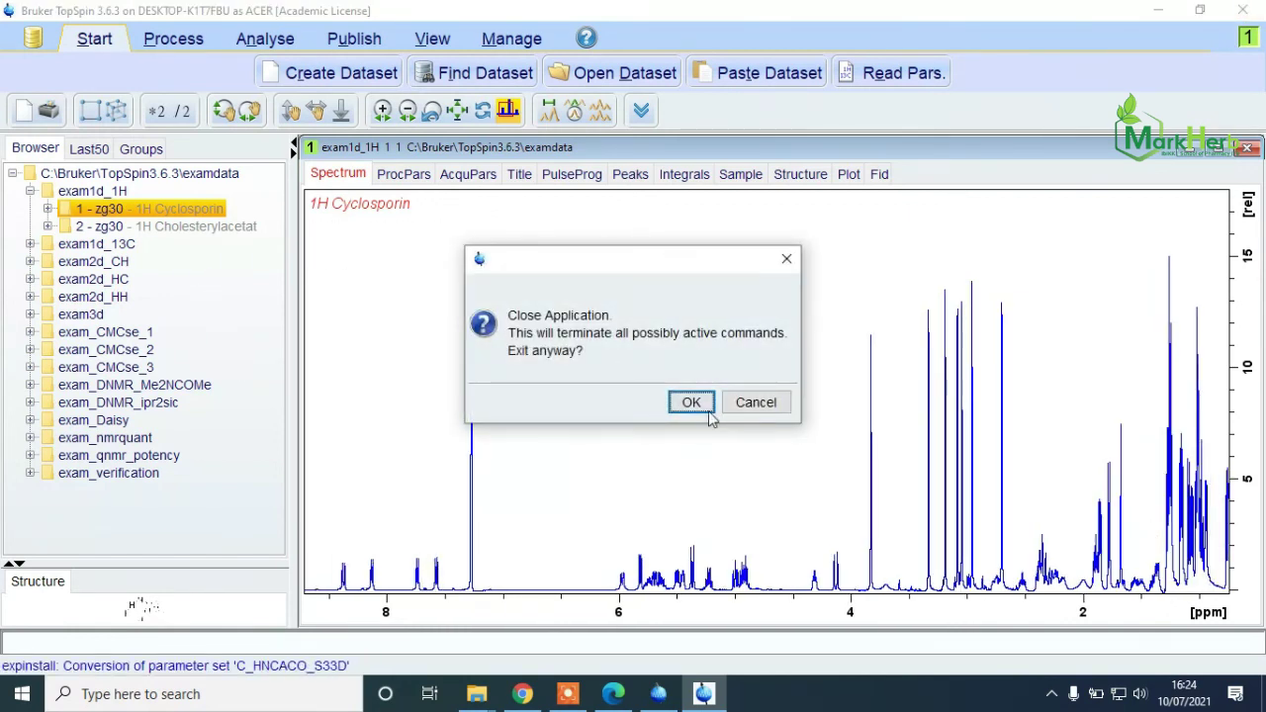